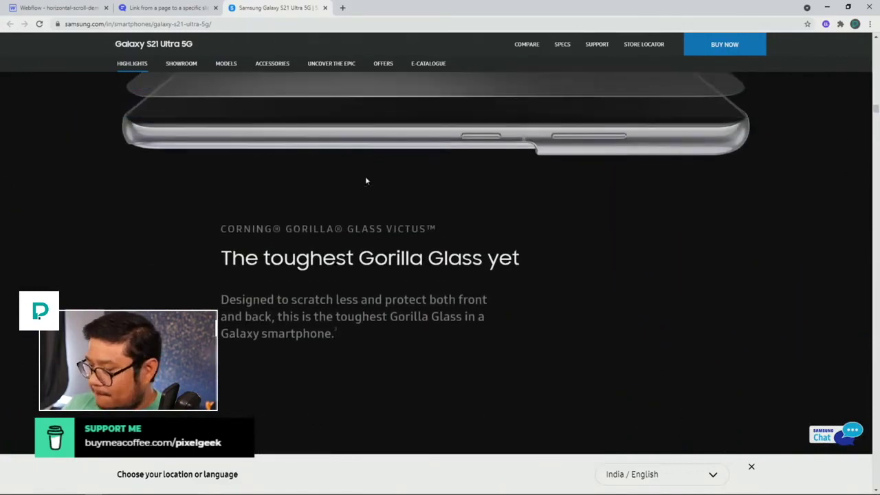
Examine the scroll animation of the pro-grade video section on the Galaxy S21 Ultra page.
scroll(366, 181, "down", 3)
scroll(366, 181, "down", 5)
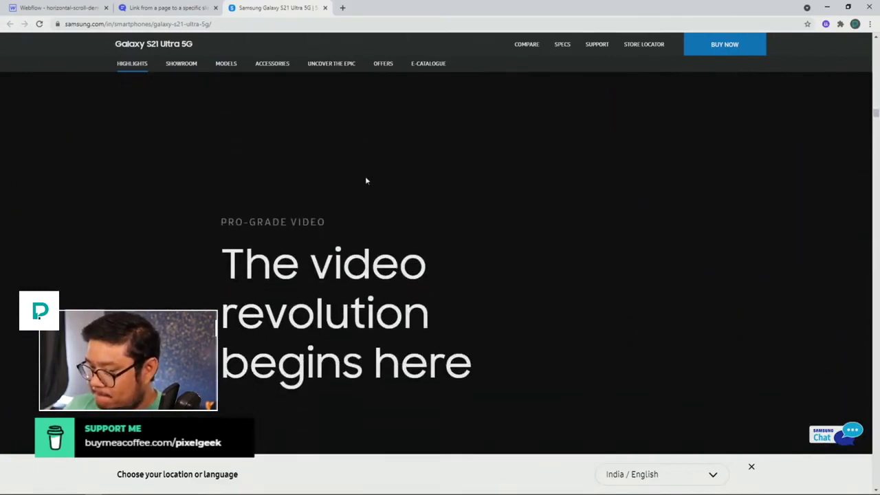
scroll(366, 181, "up", 2)
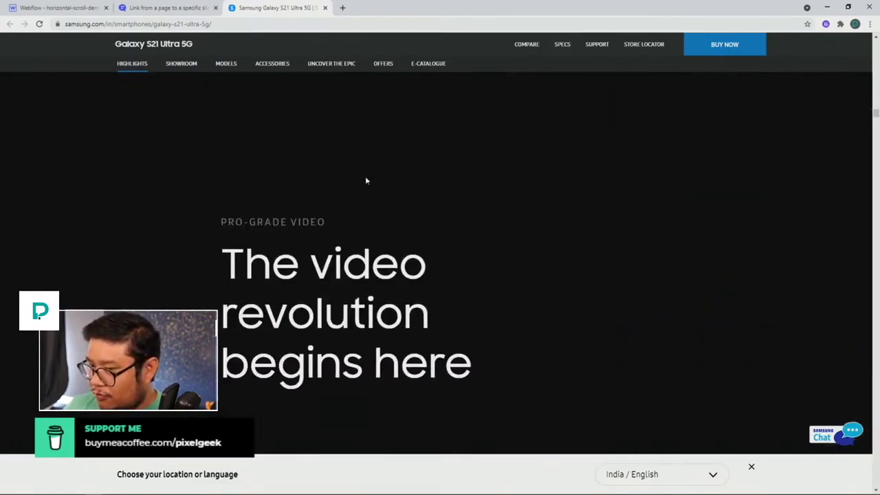
scroll(366, 181, "down", 5)
scroll(366, 181, "down", 6)
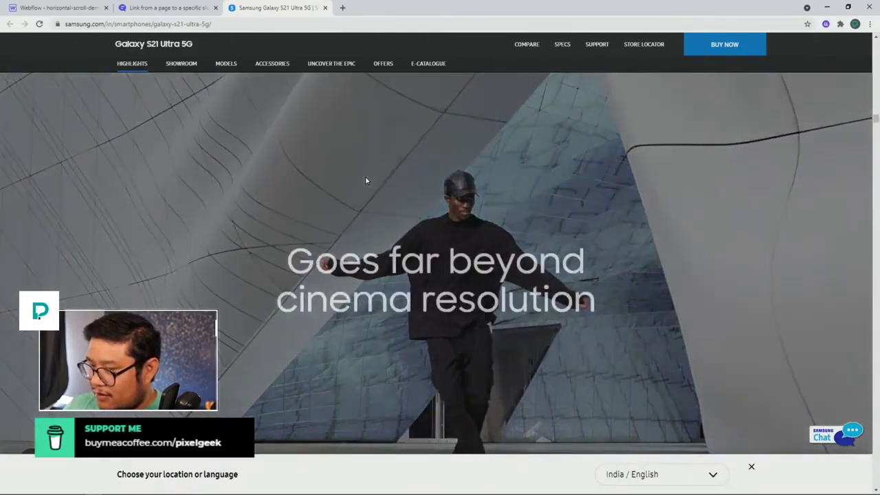
scroll(366, 181, "up", 8)
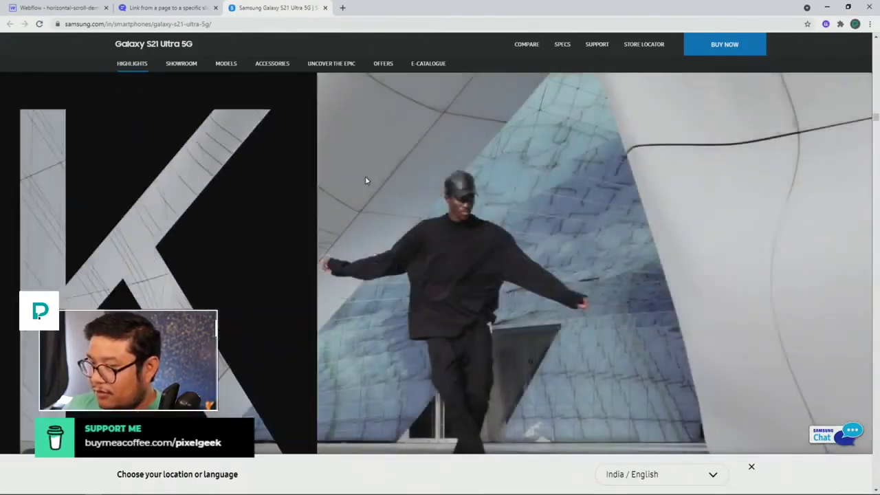
Reload the Galaxy S21 Ultra page and examine how the 8K lettering slides horizontally into the full-screen video.
left_click(39, 24)
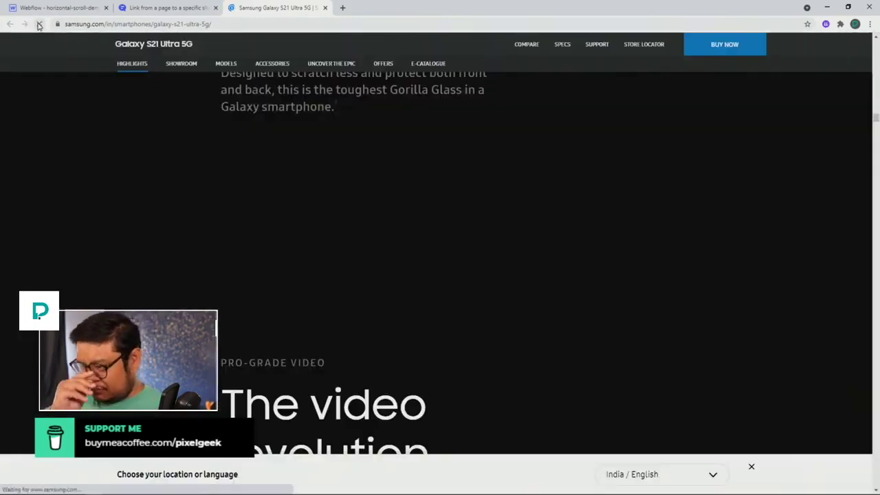
scroll(159, 157, "down", 10)
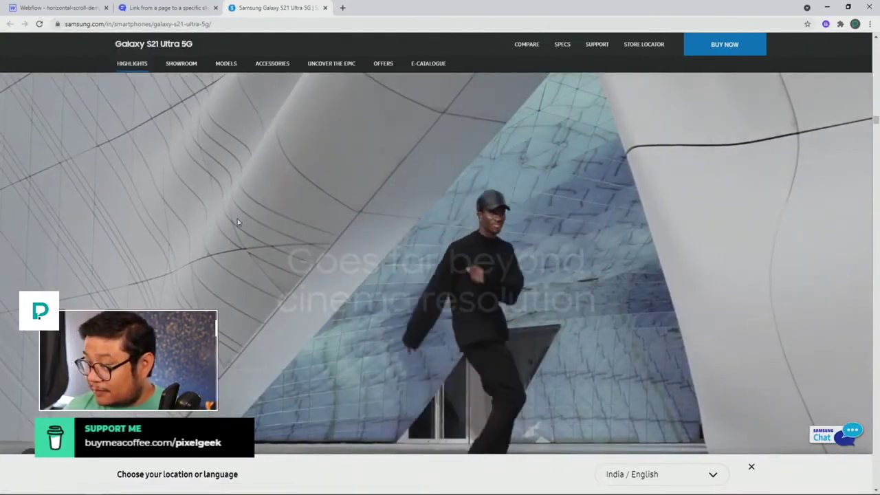
scroll(237, 222, "up", 5)
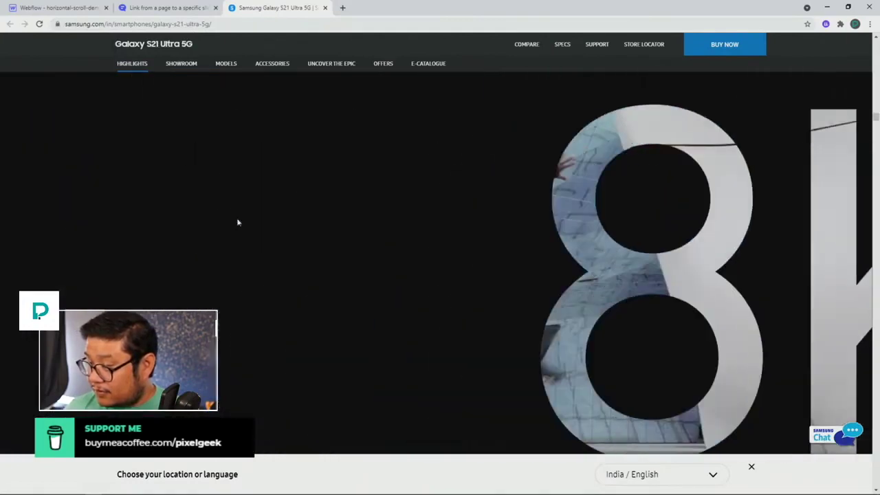
scroll(238, 222, "down", 2)
scroll(237, 222, "down", 3)
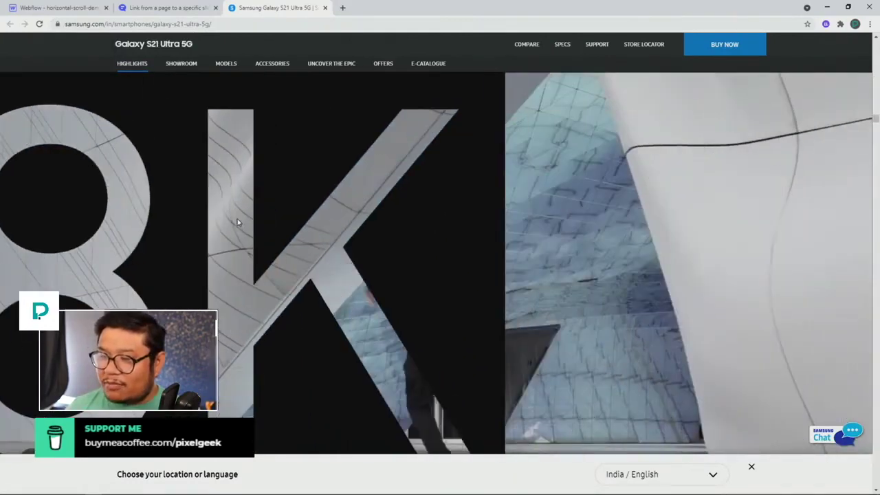
scroll(237, 222, "up", 2)
scroll(237, 222, "up", 3)
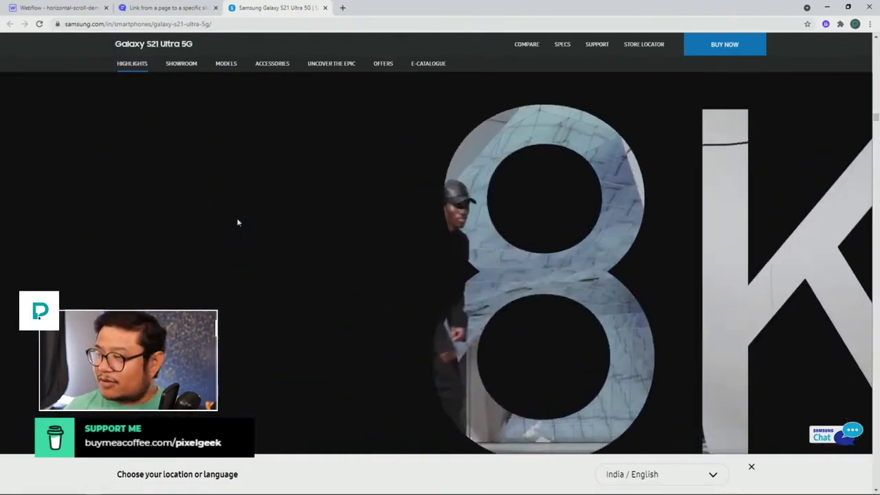
scroll(237, 223, "down", 4)
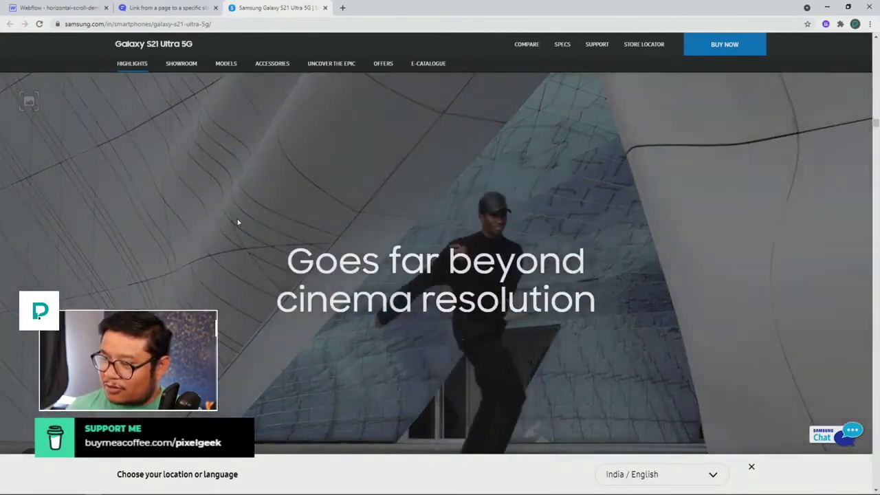
scroll(237, 222, "up", 2)
scroll(238, 220, "up", 5)
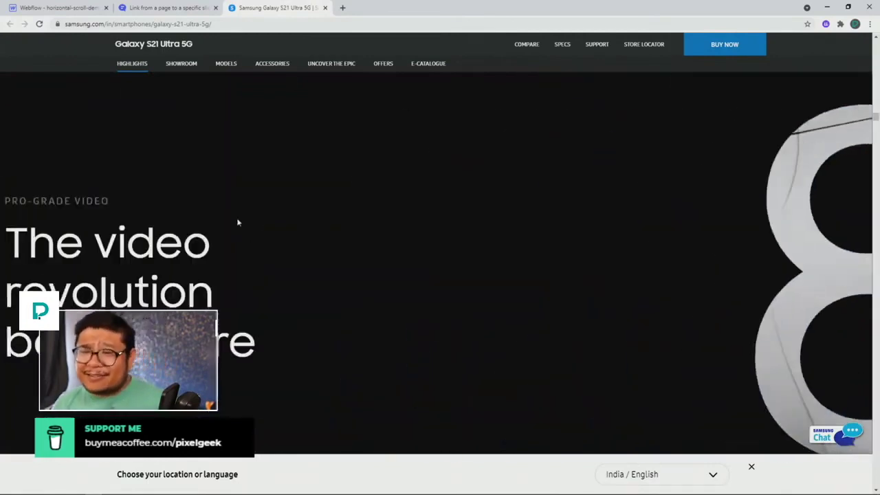
scroll(237, 222, "down", 1)
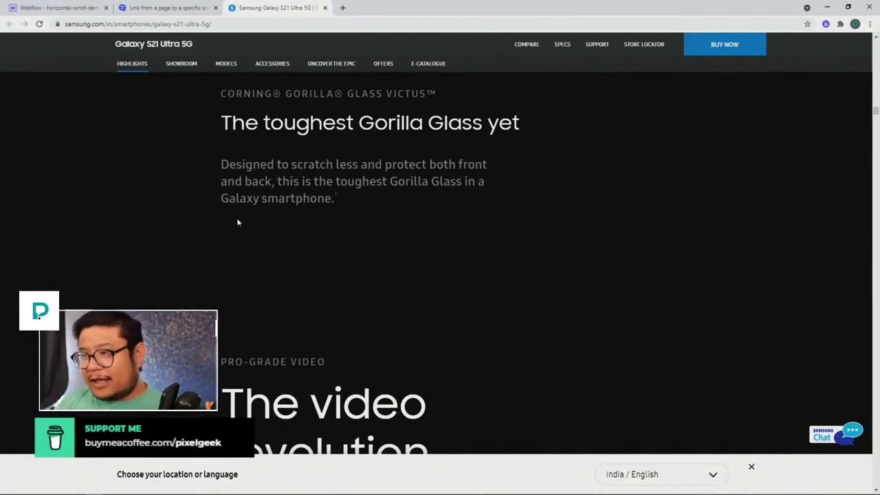
scroll(238, 222, "down", 2)
scroll(238, 222, "up", 4)
scroll(238, 222, "down", 6)
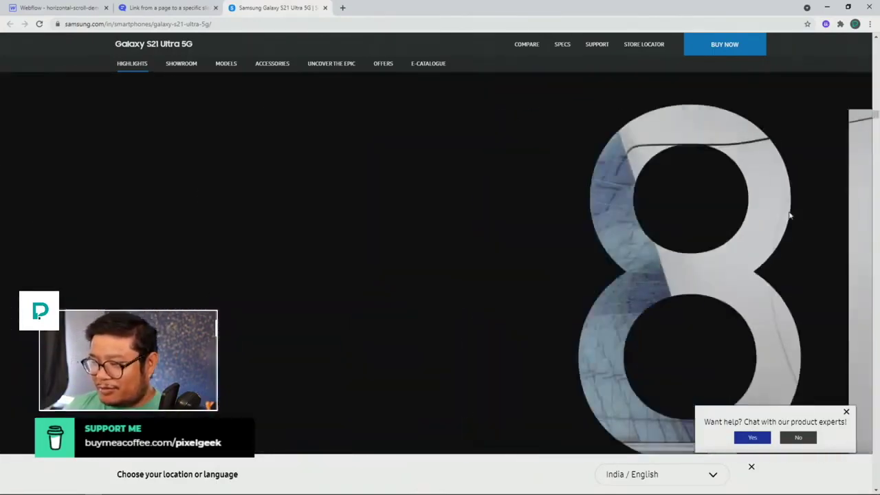
scroll(790, 216, "up", 5)
scroll(790, 215, "down", 4)
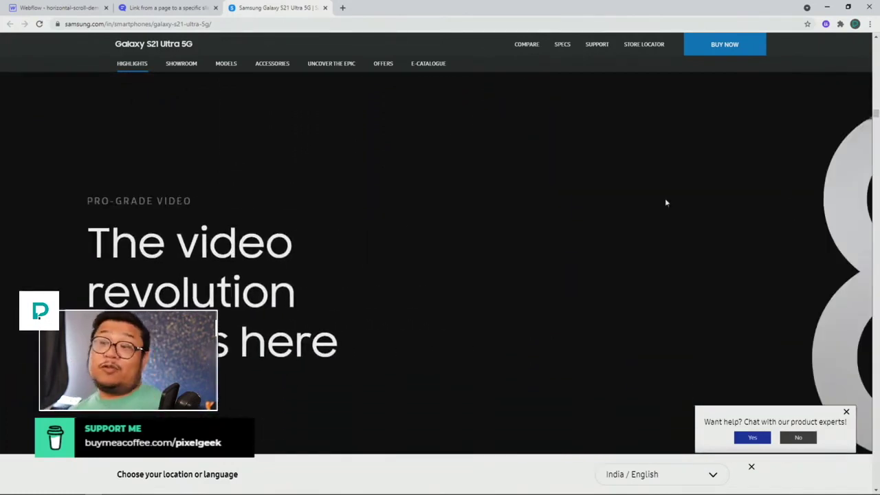
Switch to the Webflow horizontal scroll demo project and close the Background Video settings.
left_click(83, 9)
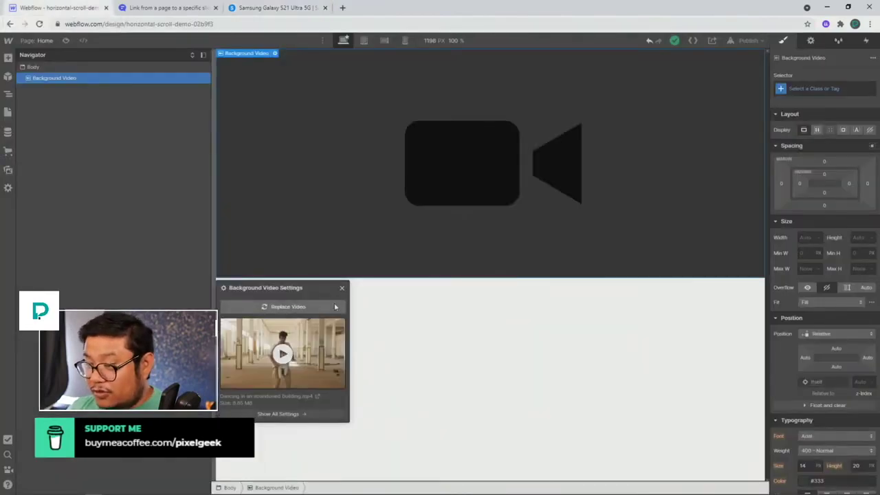
left_click(342, 289)
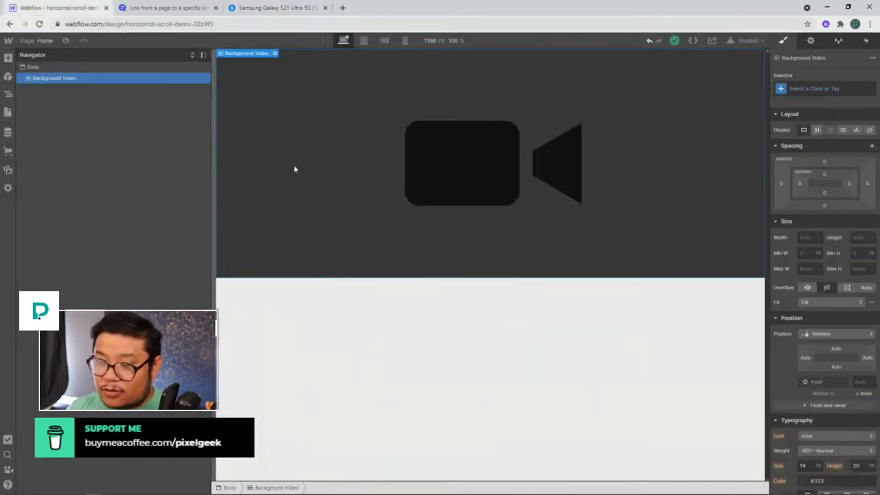
Open the Coverr stock video site in a new tab, browse its free footage, and close the tab.
key("ctrl+t")
type("coverr")
key("Return")
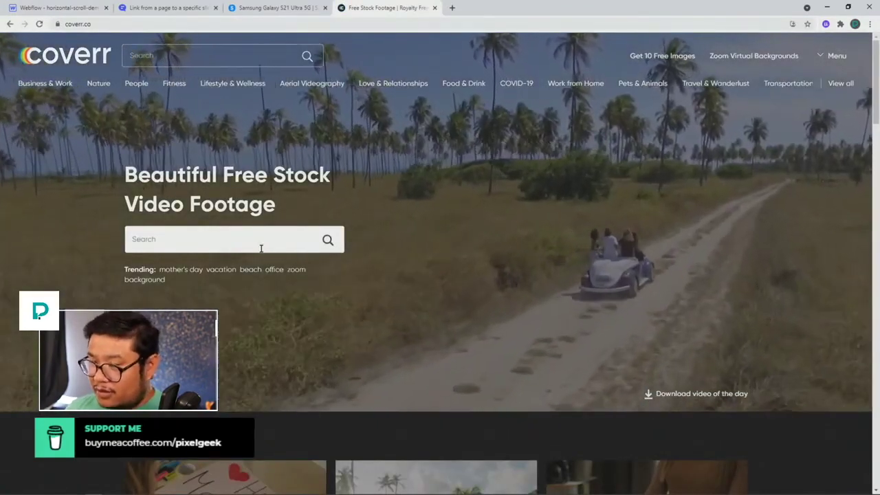
scroll(261, 251, "down", 3)
scroll(261, 254, "down", 6)
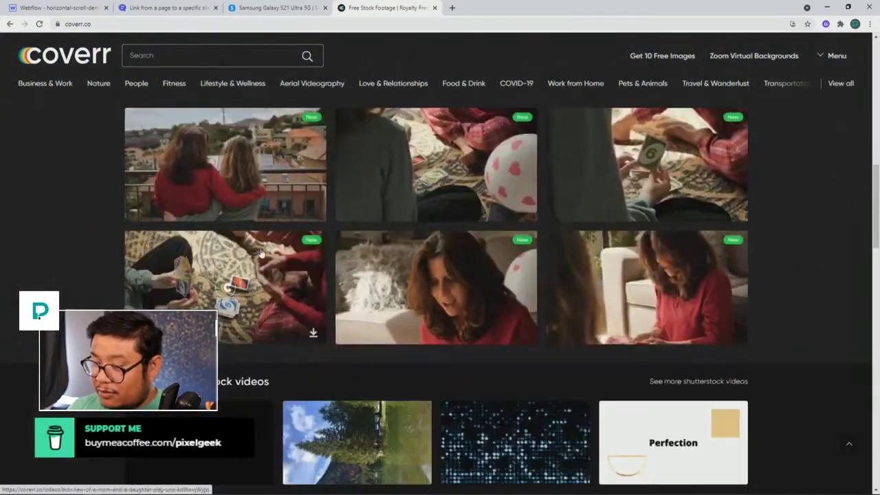
scroll(261, 253, "up", 8)
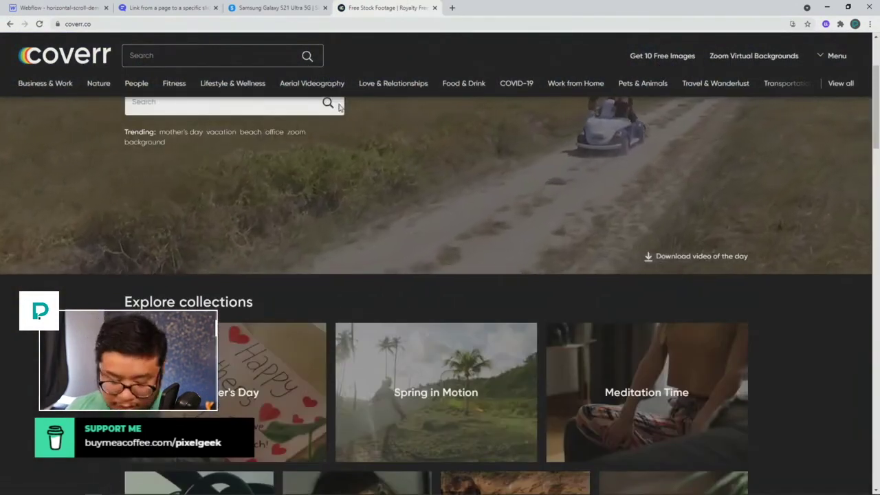
key("ctrl+w")
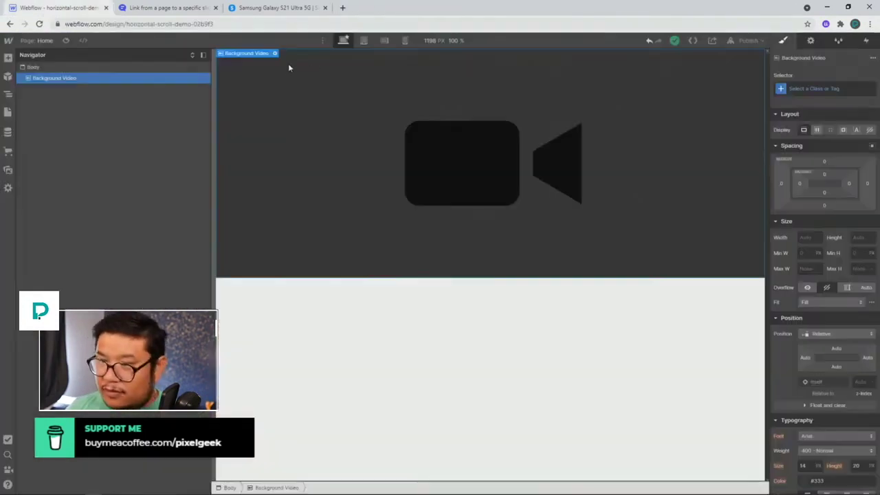
Preview the page to view the background video playing, and return to the designer.
left_click(66, 41)
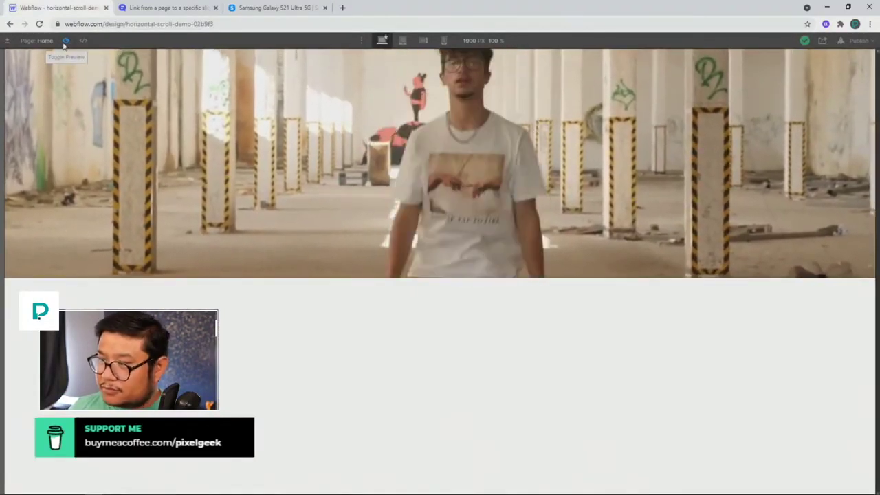
left_click(66, 40)
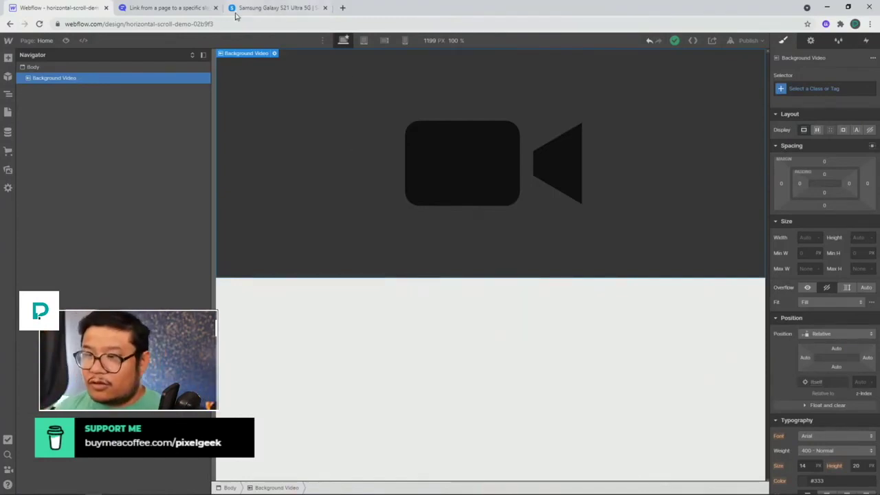
Add a Section element to the Body and place it above the Background Video.
left_click(84, 68)
key("ctrl+e")
type("secti")
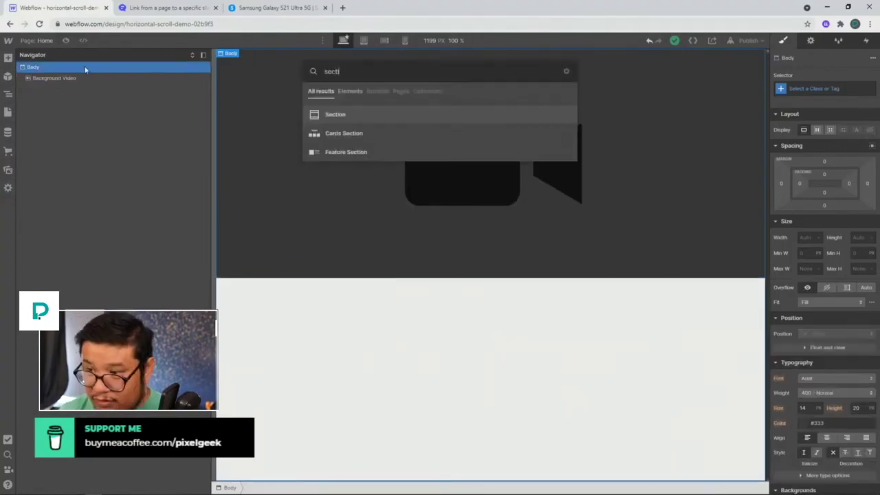
type("on")
key("Return")
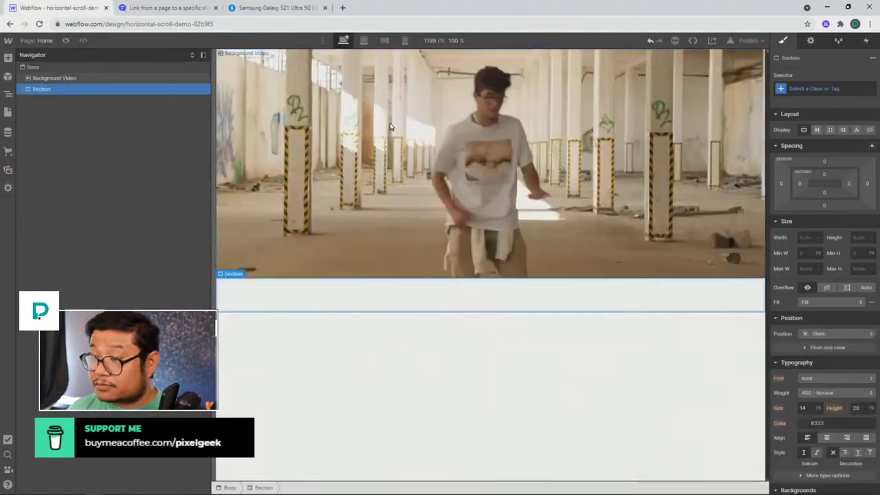
left_click_drag(39, 90, 45, 77)
Give the new section the class "row 1" and set its height to 100 VH.
left_click(803, 88)
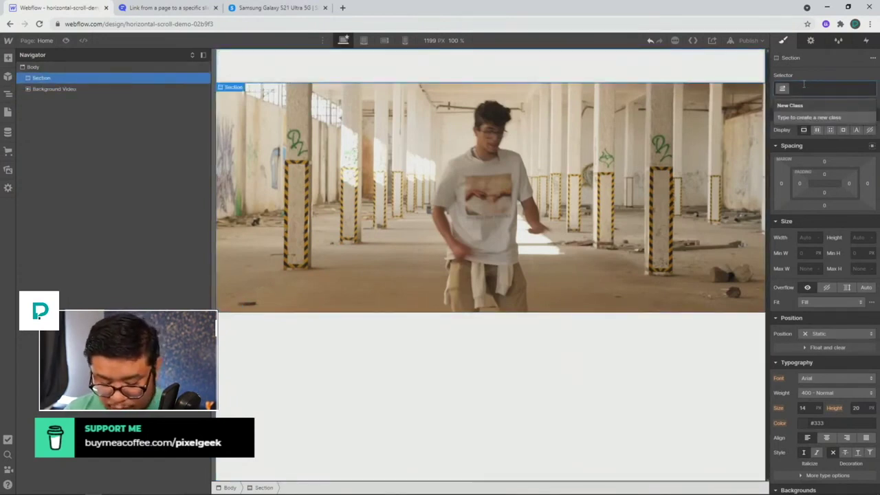
type("row 1")
key("Return")
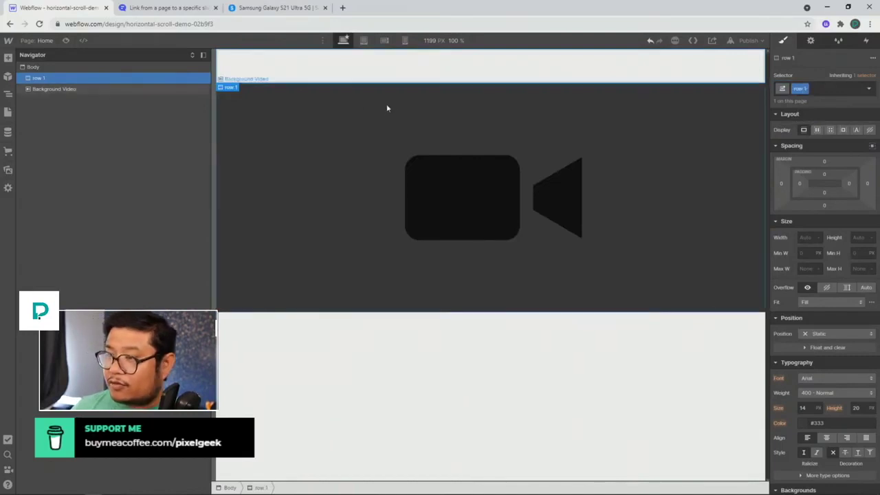
type("10")
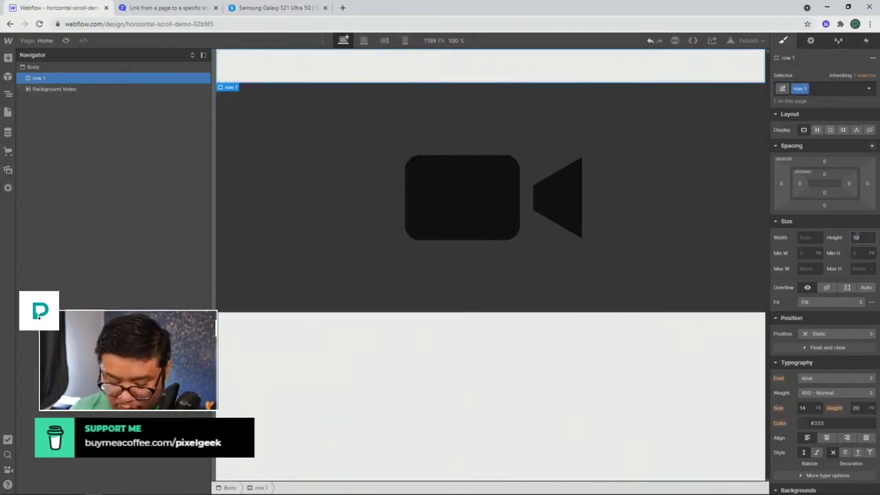
type("0vh")
key("Return")
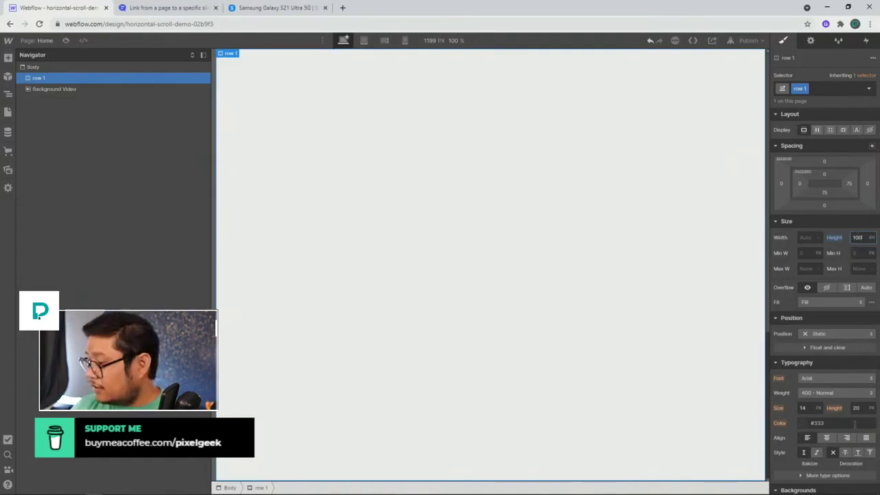
Set the background color of the row 1 section to black.
scroll(855, 424, "down", 3)
left_click(802, 340)
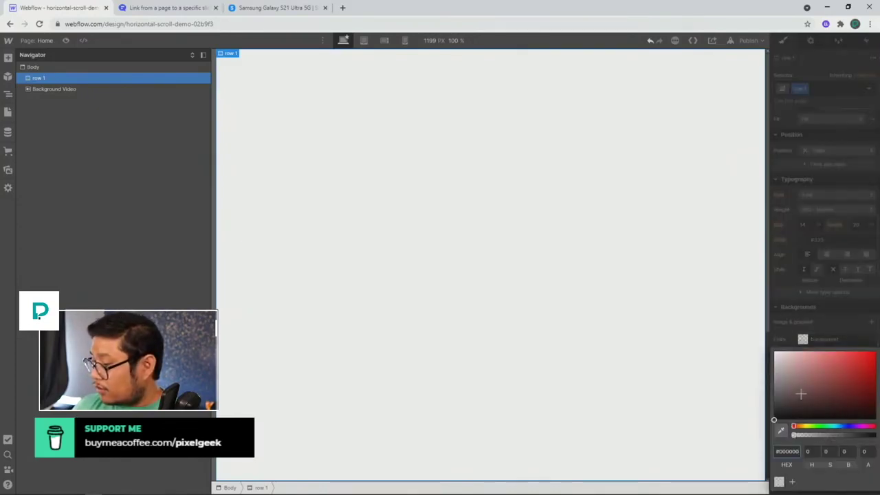
left_click_drag(802, 394, 776, 417)
left_click(737, 447)
scroll(828, 342, "up", 3)
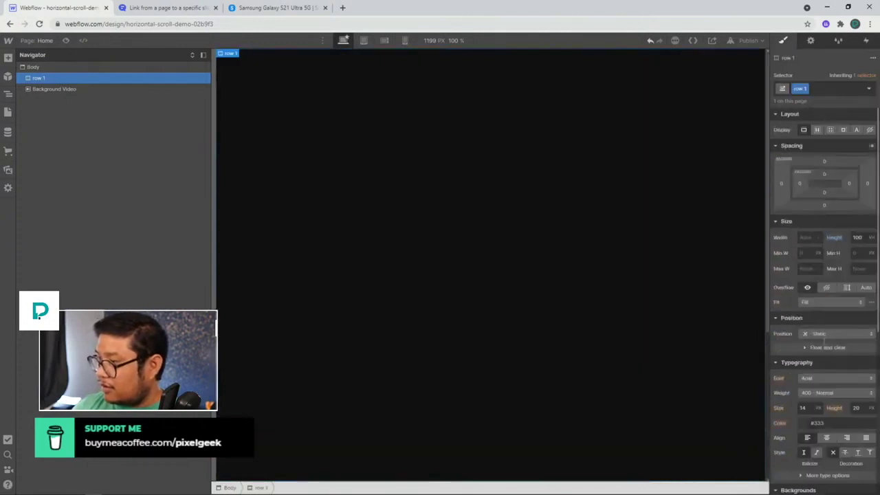
Make row 1 a horizontal flex layout with its children centered in both alignment and justification.
left_click(817, 131)
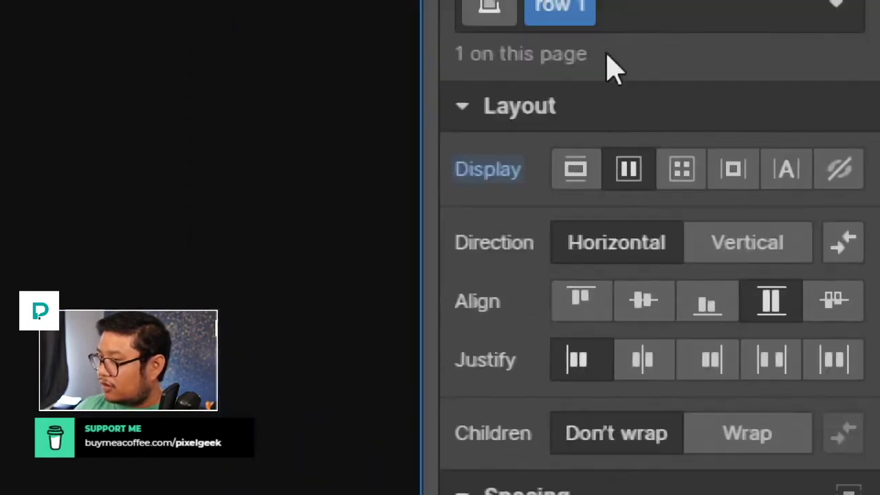
left_click(642, 311)
left_click(643, 365)
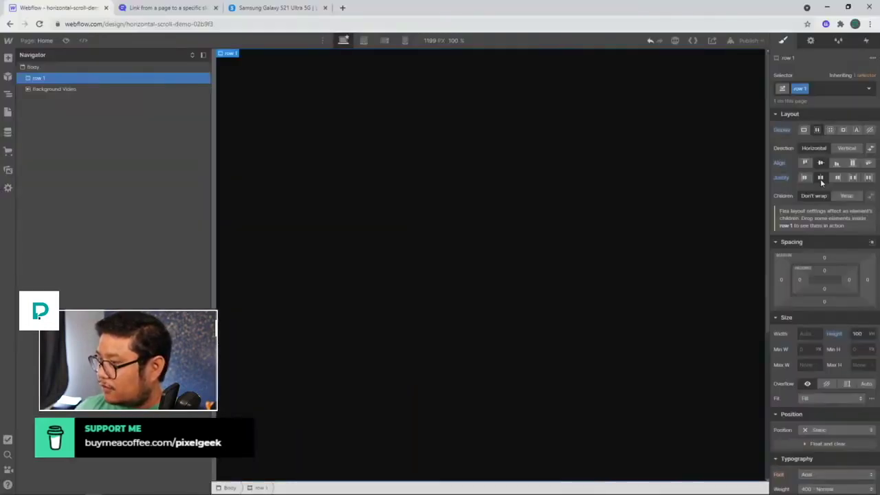
Add a Heading element inside the row 1 section.
key("ctrl+e")
type("head")
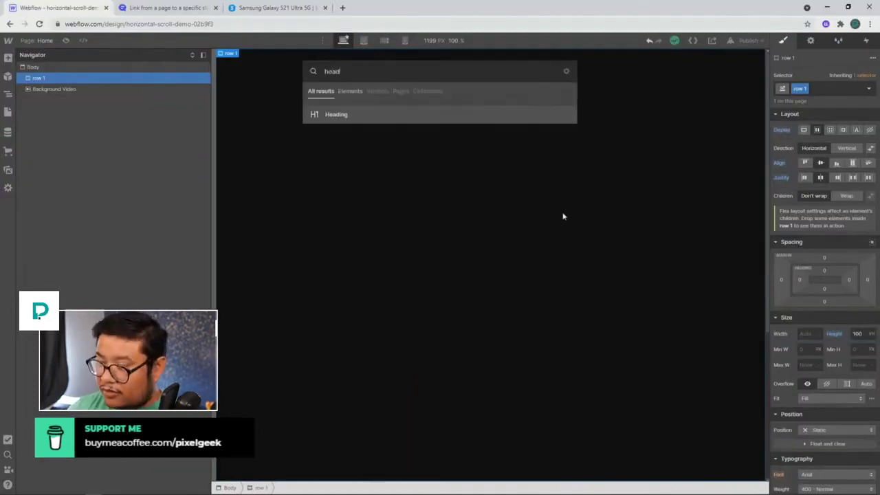
key("Return")
Set the text color of the row 1 section to white.
left_click(387, 230)
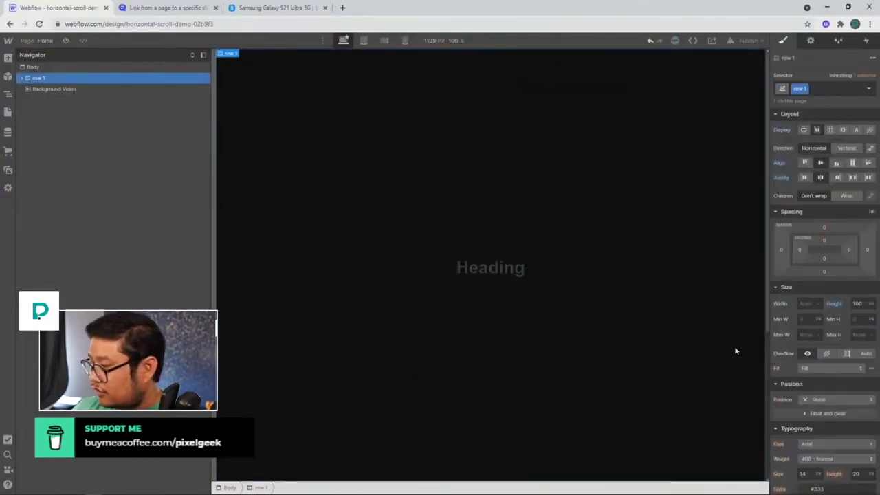
scroll(840, 445, "down", 3)
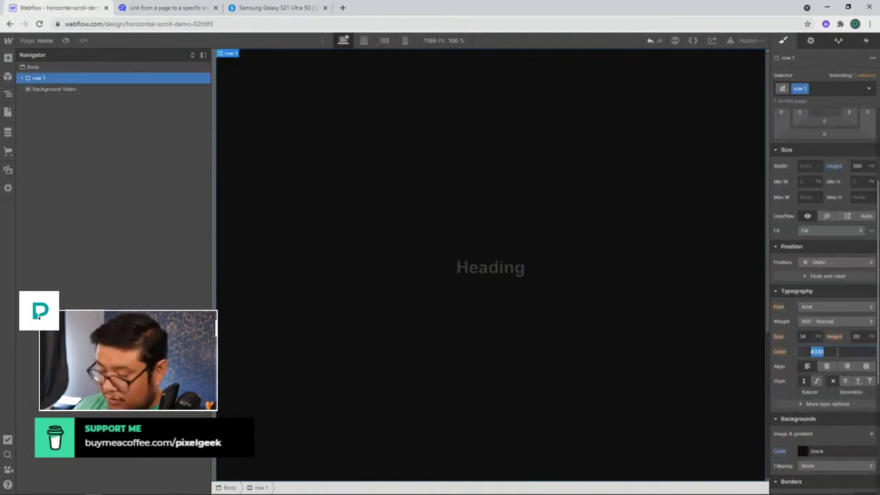
type("white")
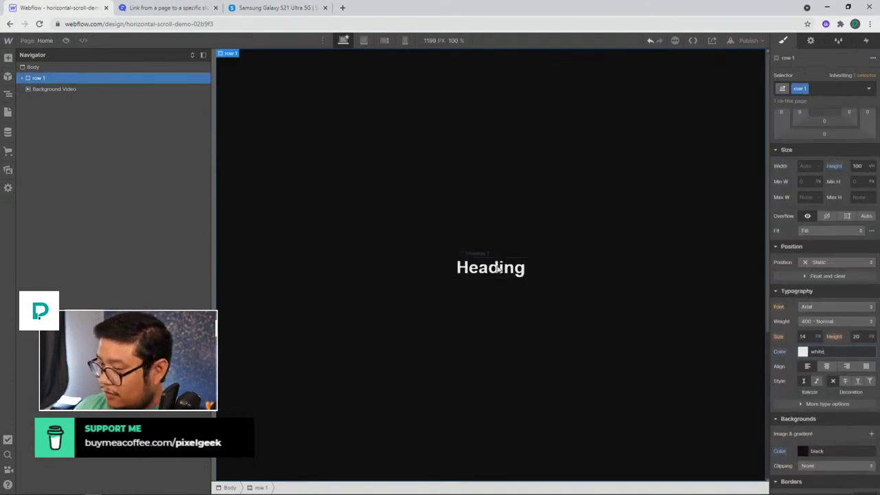
Change the text of the heading in row 1 to "Row 1".
left_click(498, 268)
double_click(498, 268)
type("Row 1")
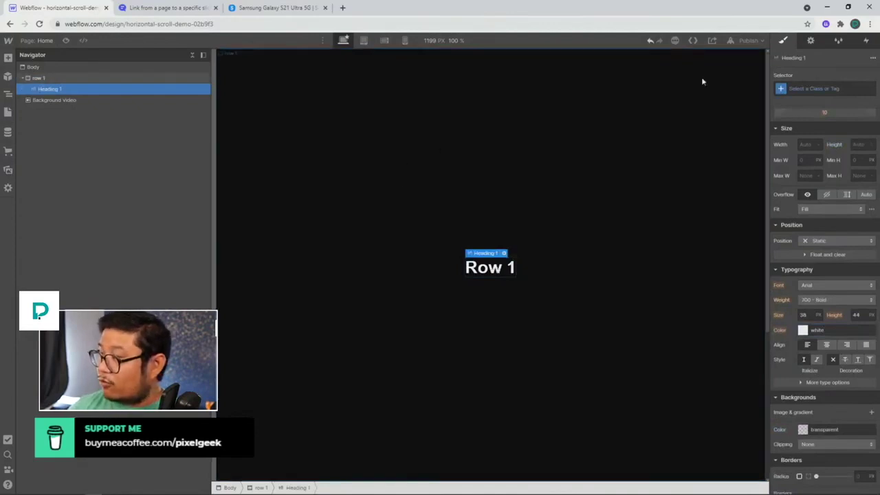
Give the Background Video element below row 1 the class "row 2".
scroll(561, 175, "down", 3)
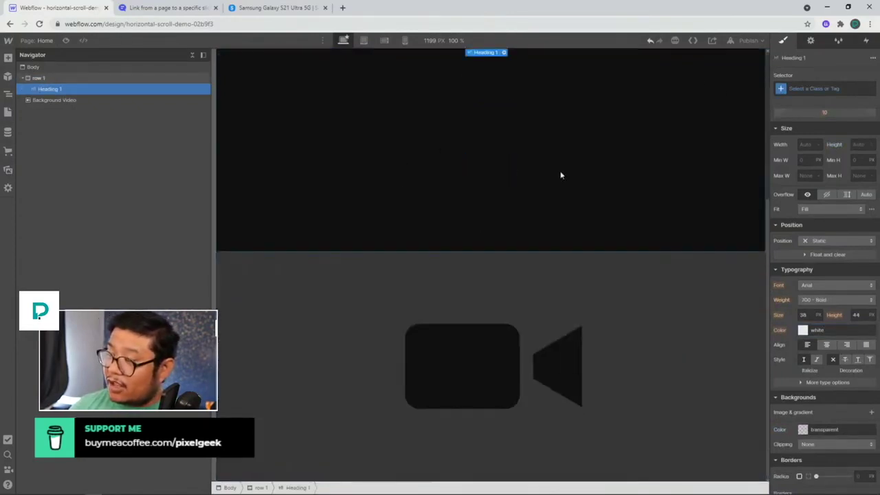
left_click(420, 301)
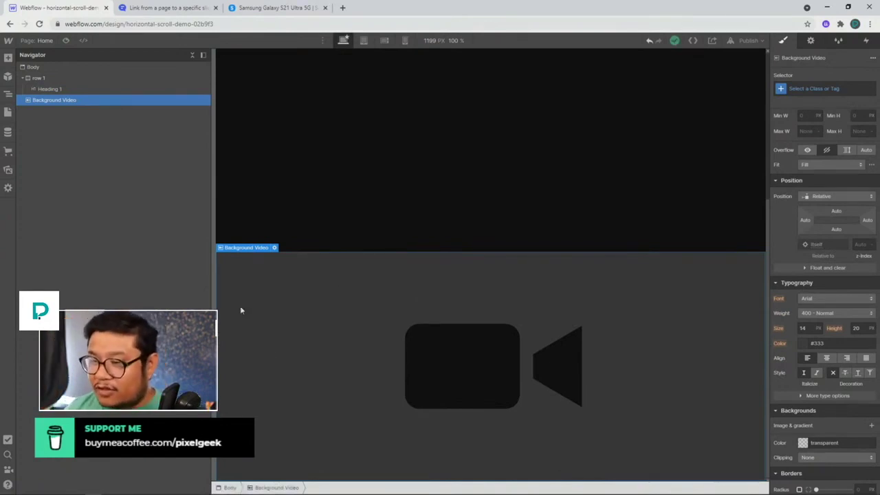
left_click(816, 88)
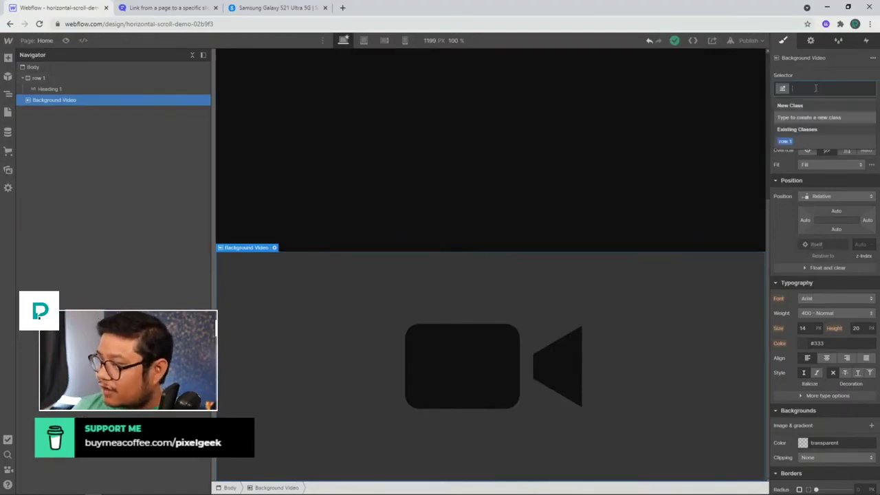
key("Return")
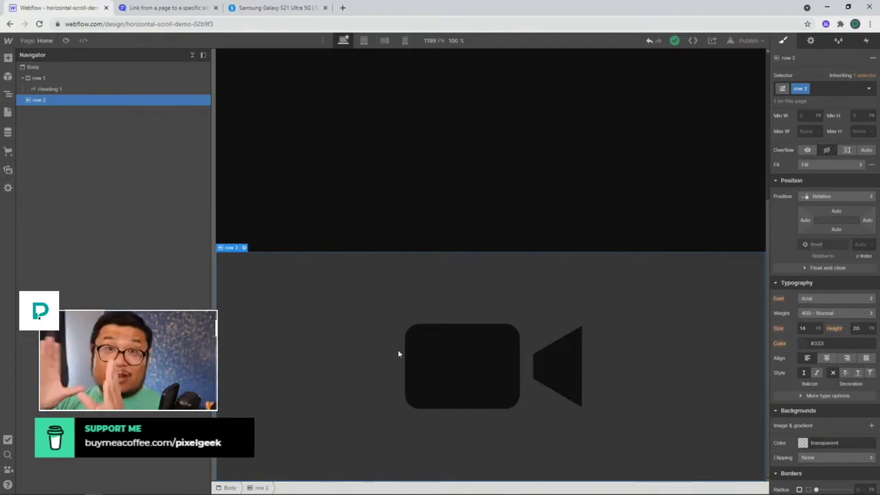
Try adding a Video element inside row 2 and moving it out above row 2, and undo those changes.
left_click(8, 59)
scroll(63, 289, "down", 2)
scroll(63, 299, "down", 1)
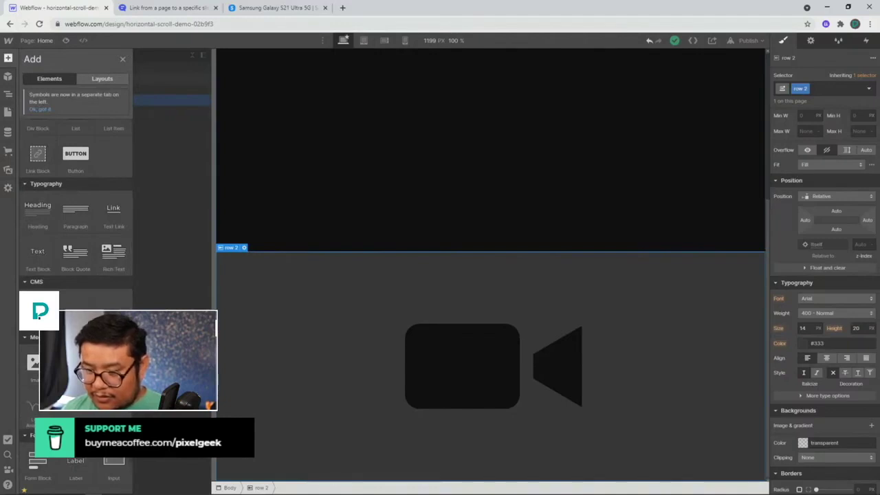
left_click_drag(262, 260, 261, 261)
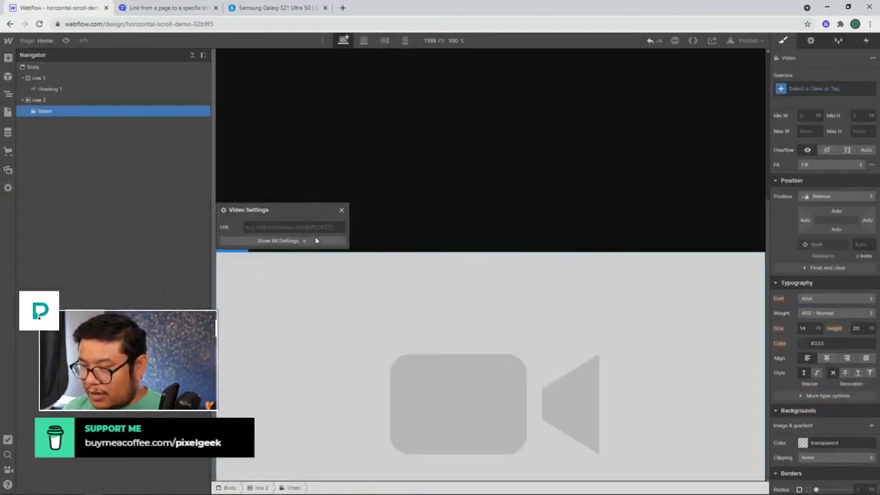
left_click(342, 210)
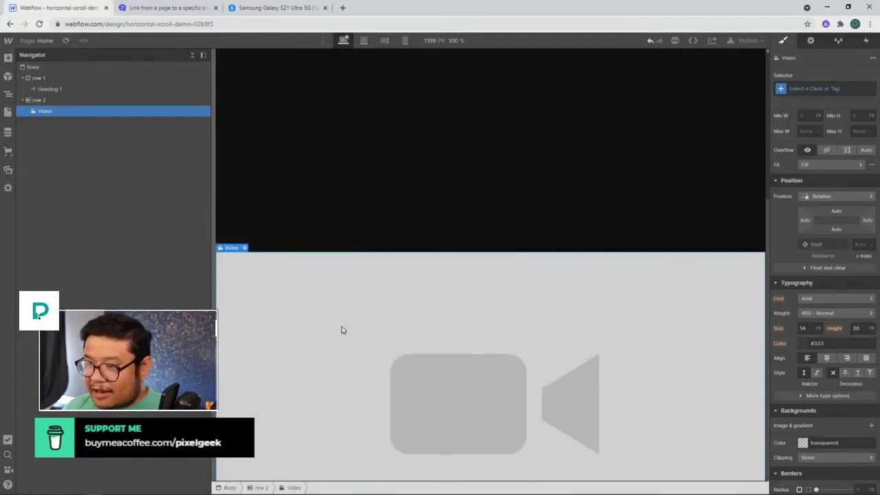
mouse_move(48, 113)
left_mouse_down()
mouse_move(35, 96)
mouse_move(42, 100)
left_mouse_up()
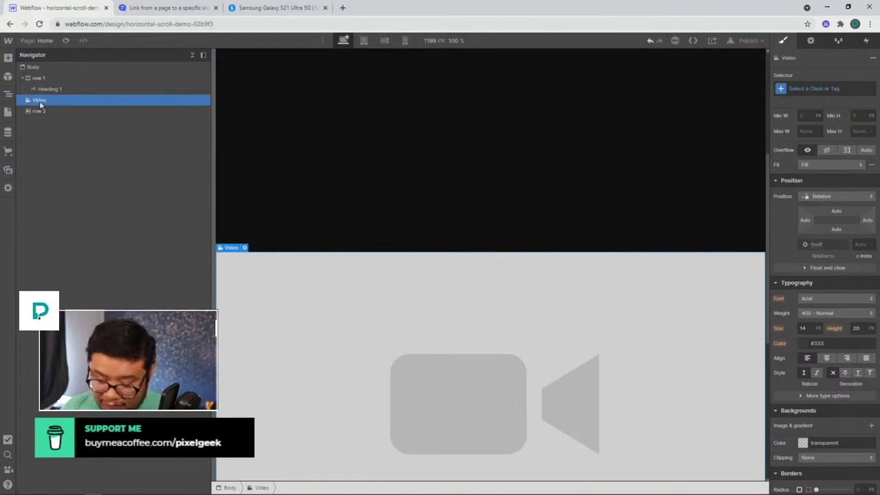
key("ctrl+z")
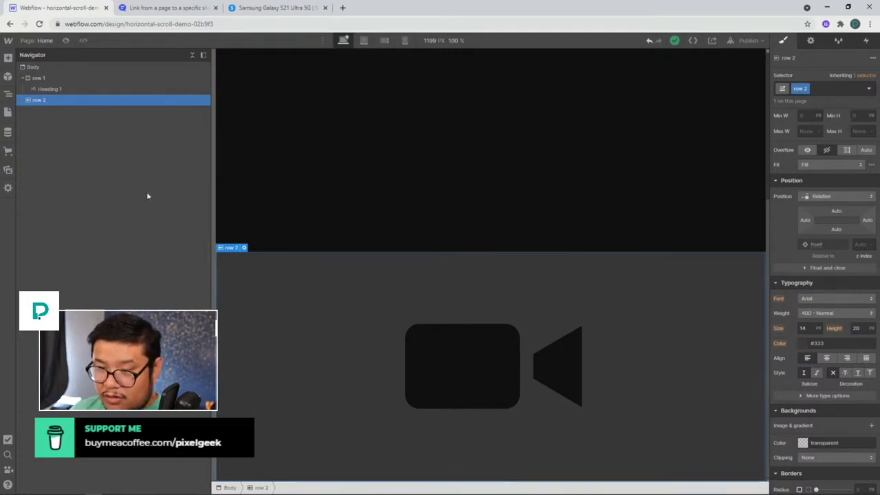
Add an HTML Embed to the page body, paste the copied SVG code into it and save it.
left_click(47, 67)
key("ctrl+e")
type("embed")
key("Return")
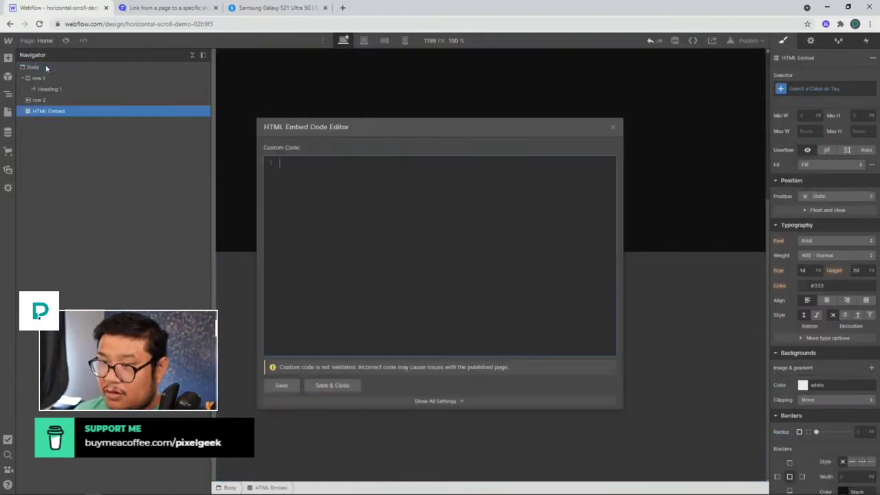
key("ctrl+v")
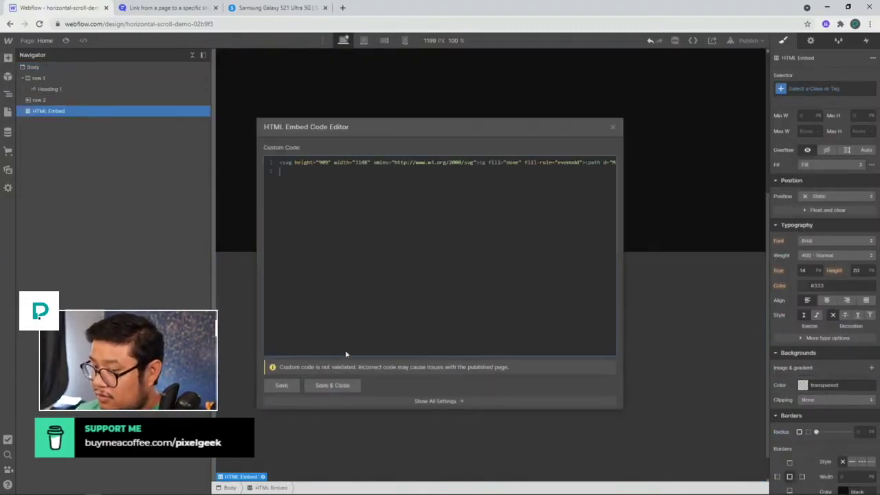
left_click(336, 387)
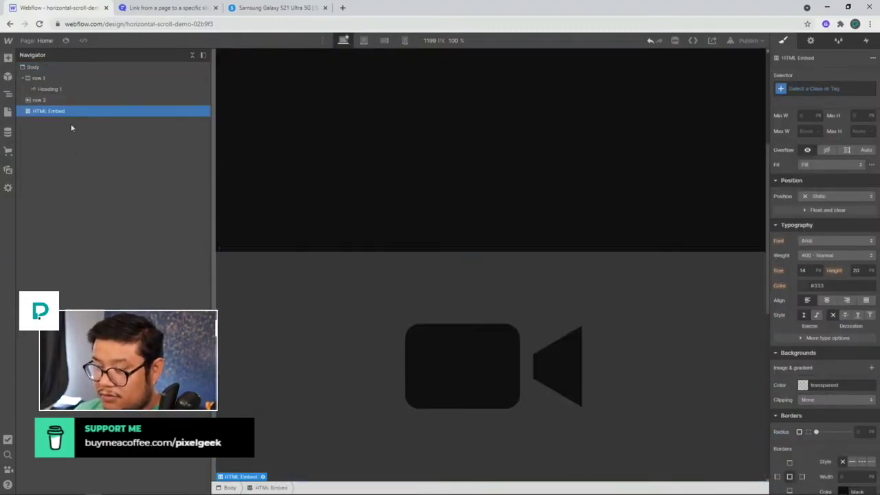
Nest the HTML Embed inside the row 2 background video and preview the page.
scroll(330, 340, "down", 5)
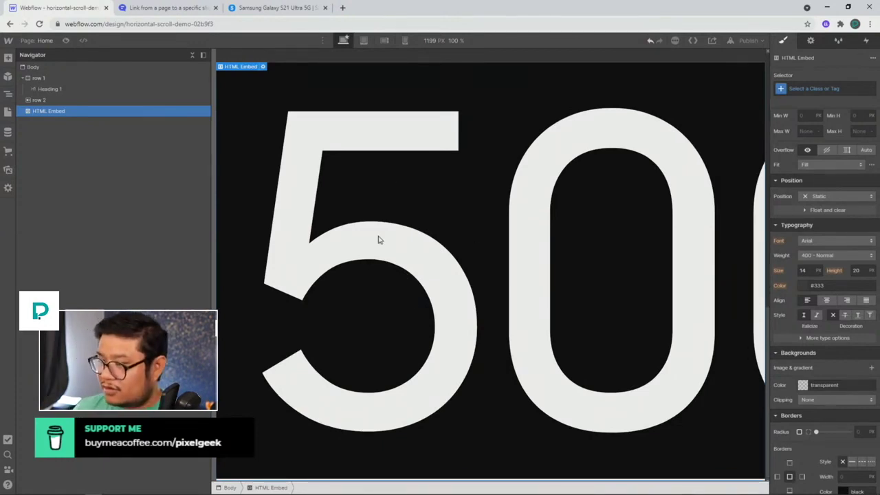
scroll(378, 237, "up", 3)
scroll(379, 232, "down", 3)
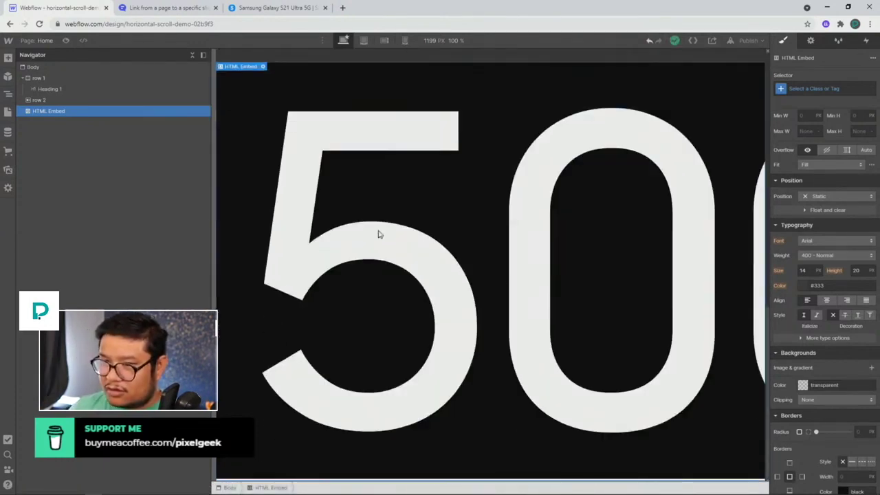
mouse_move(45, 114)
left_mouse_down()
mouse_move(40, 94)
mouse_move(52, 114)
left_mouse_up()
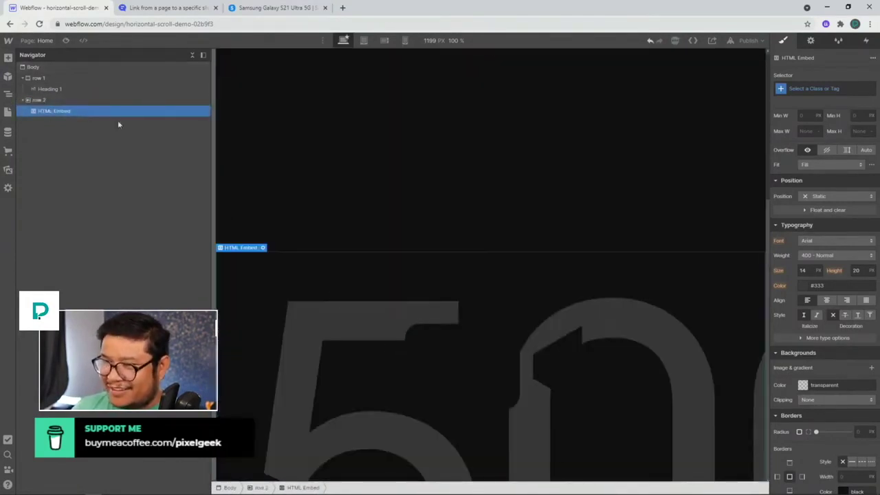
left_click(66, 40)
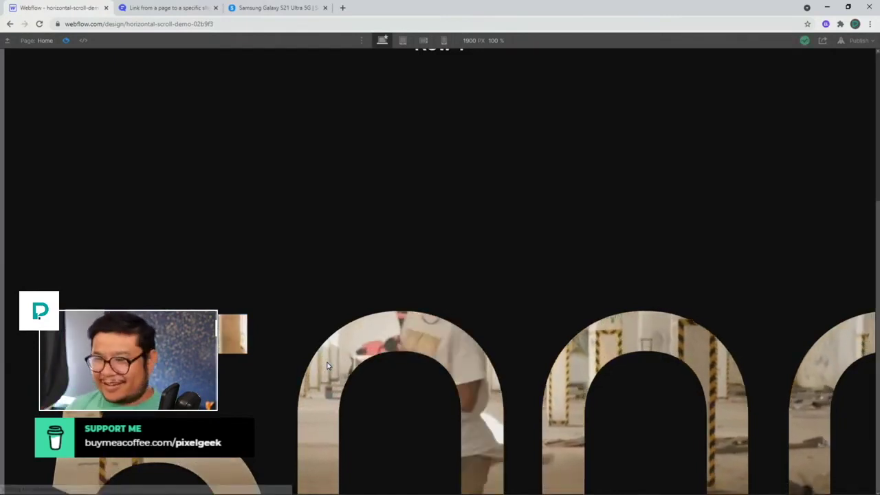
left_click(64, 40)
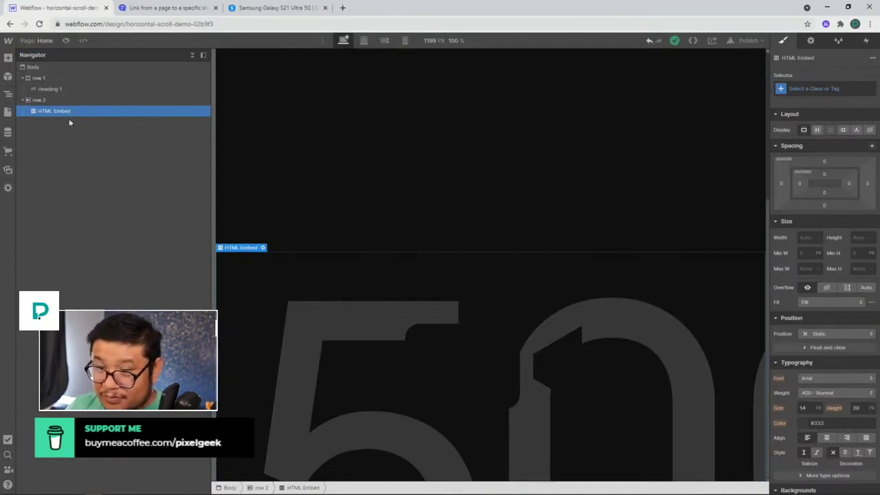
Remove the HTML Embed from the Home page and place it on a new page with the default name Untitled.
left_click(68, 123)
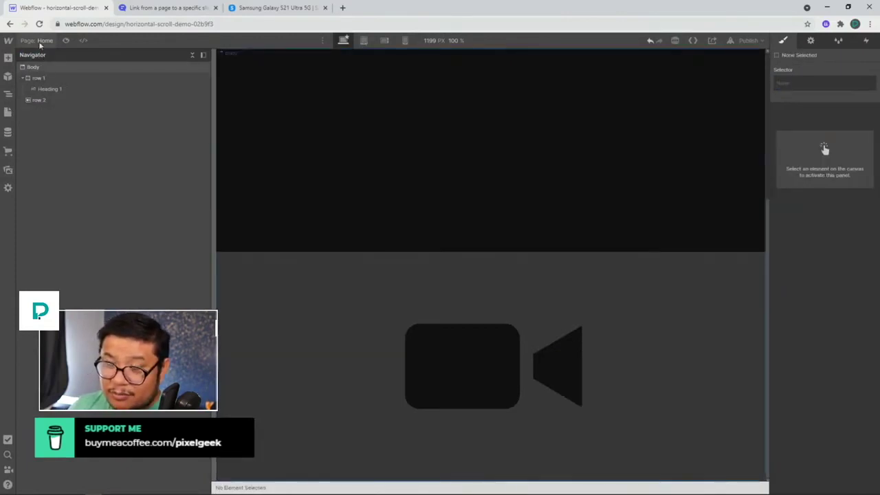
left_click(41, 42)
left_click(119, 59)
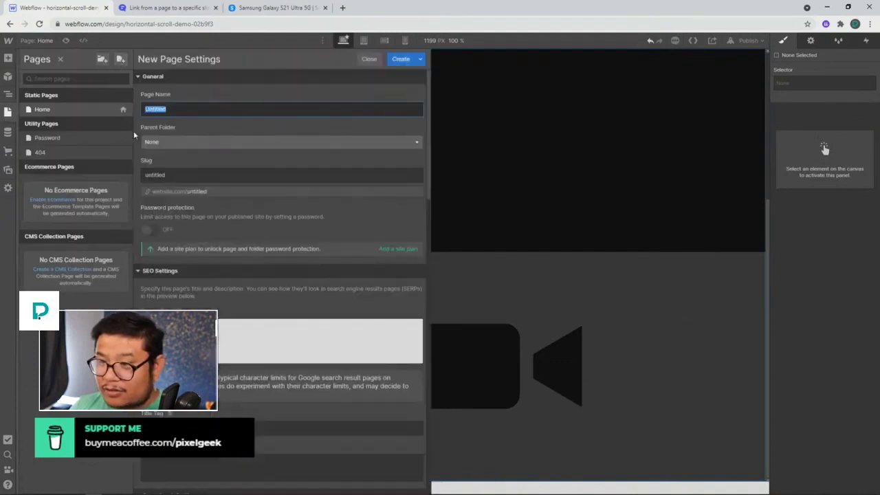
left_click(401, 59)
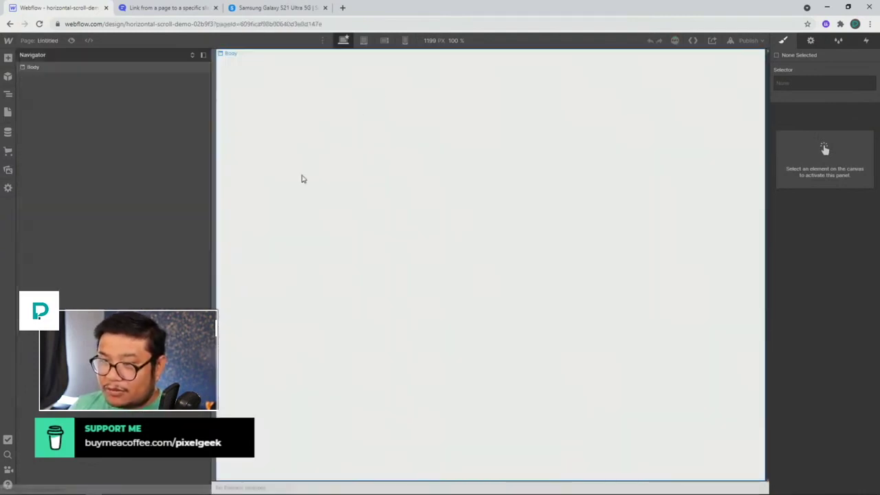
Return to the Home page and set the height of the row 2 background video to 100 VH.
left_click(8, 111)
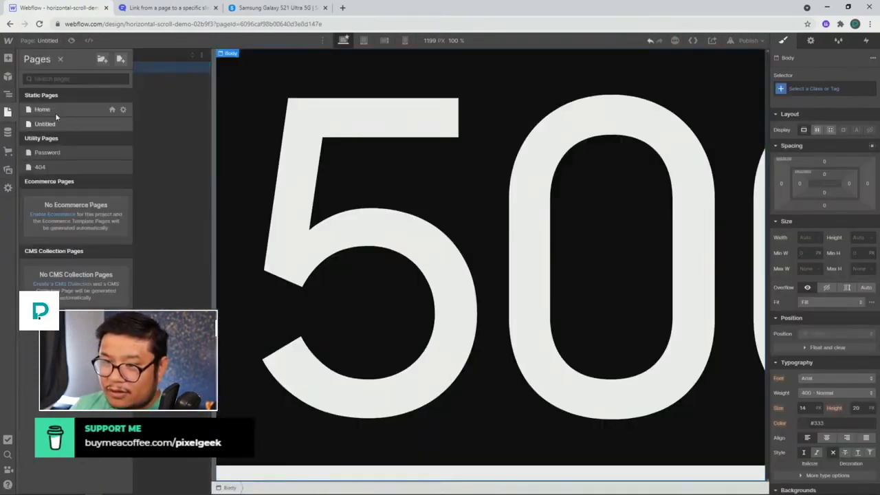
left_click(54, 109)
left_click(38, 89)
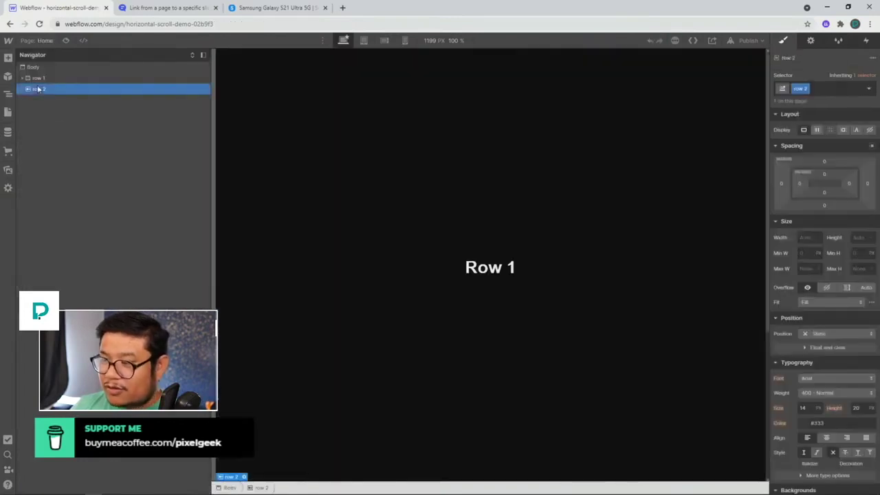
scroll(265, 295, "down", 3)
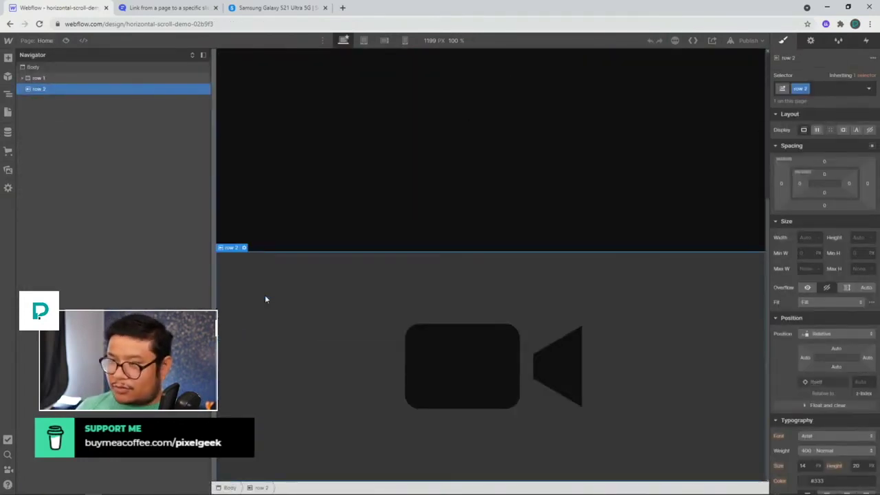
left_click(856, 236)
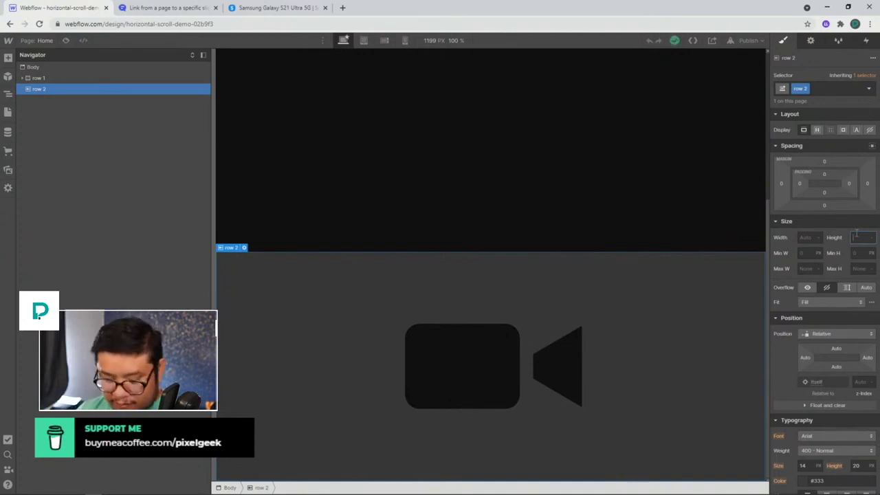
type("100")
key("Return")
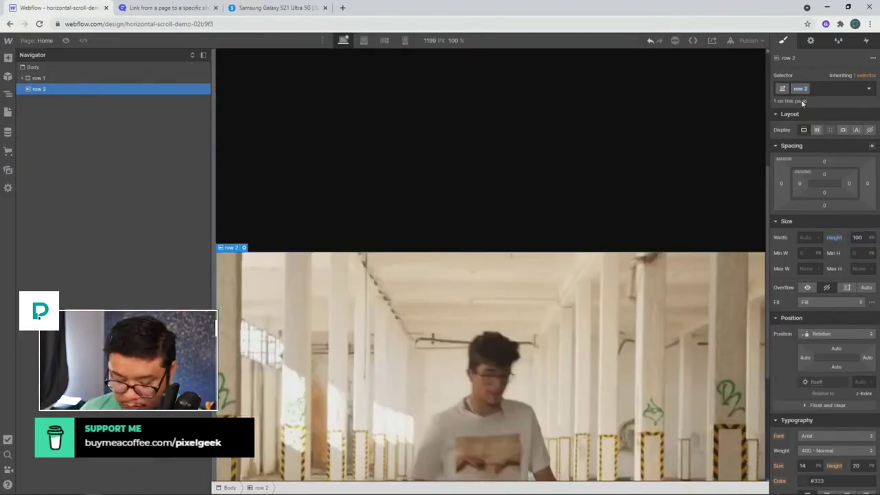
Rename the row 2 class to "row 2 - video".
type("video")
key("Return")
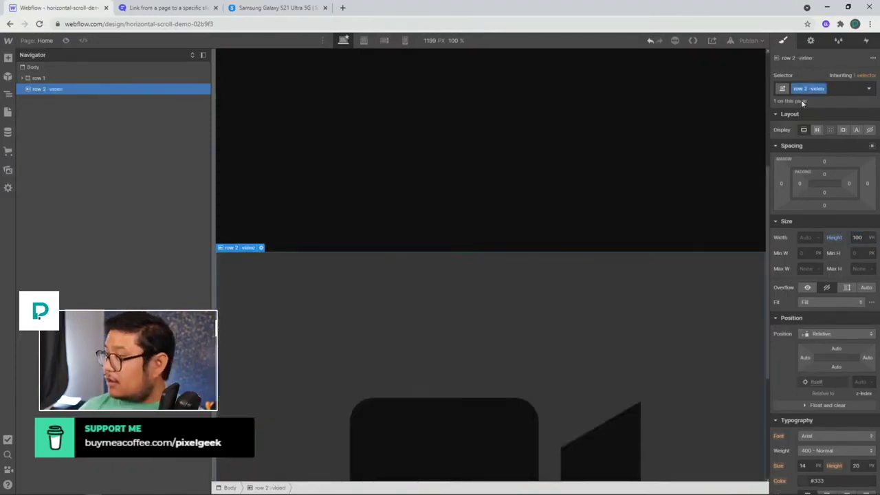
double_click(808, 89)
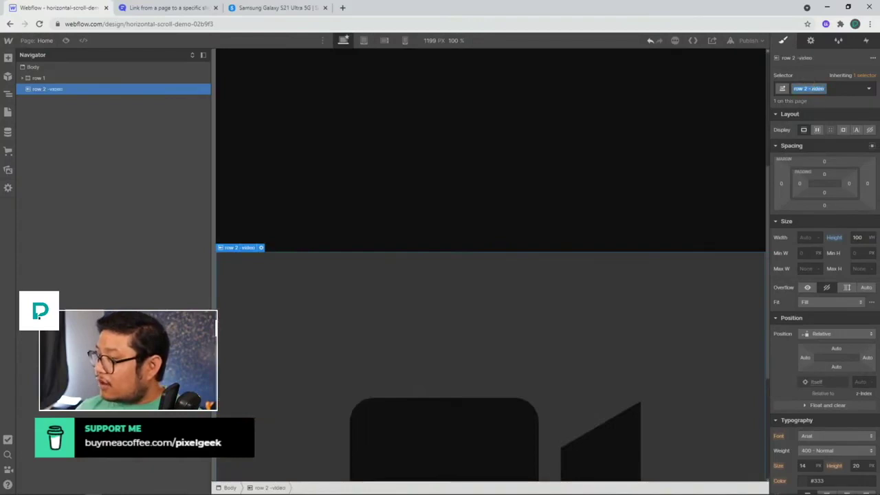
key("Escape")
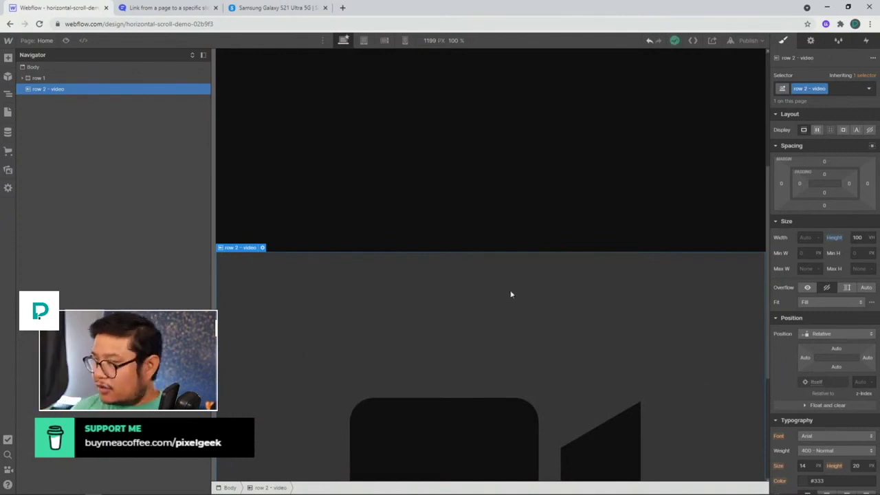
Preview the page to check the full-height background video, and return to the design view.
left_click(857, 238)
left_click(67, 40)
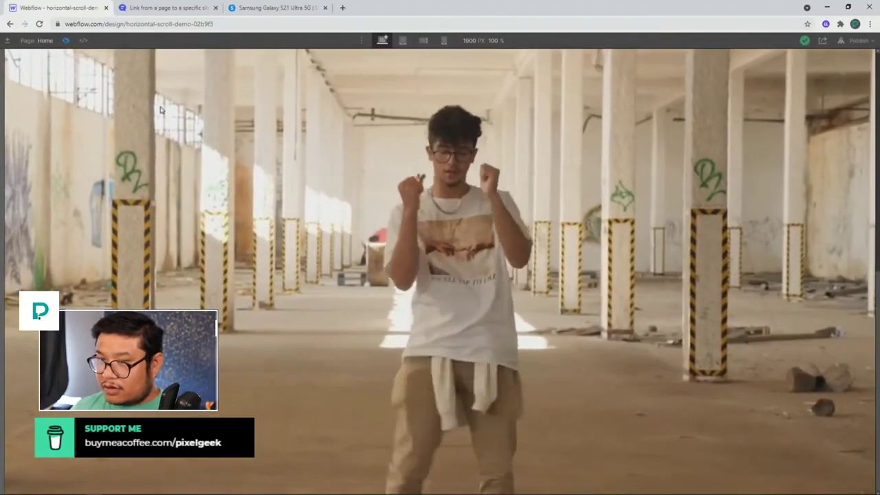
left_click(66, 40)
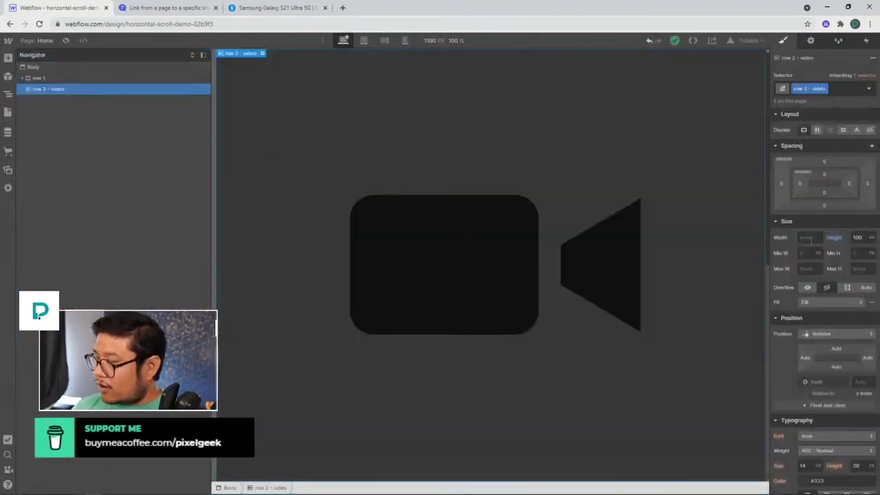
Try a taller height for the row 2 background video in the preview, and set it back to 100 VH.
left_click(857, 237)
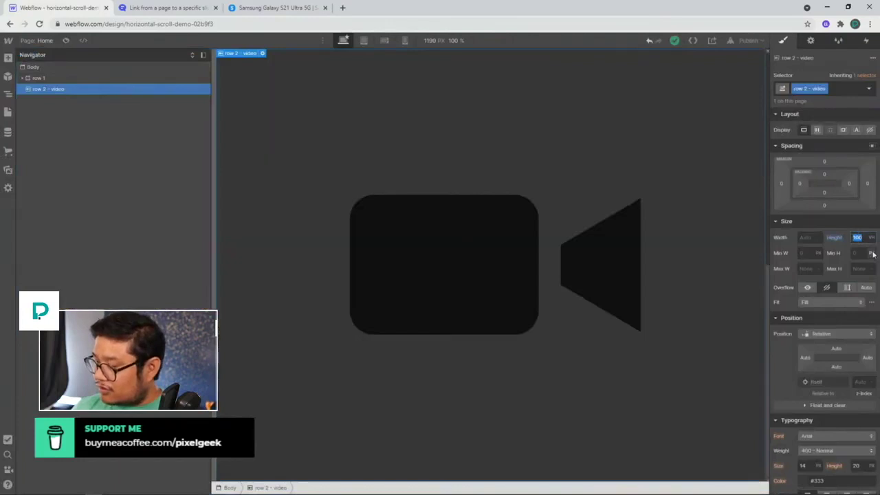
type("800")
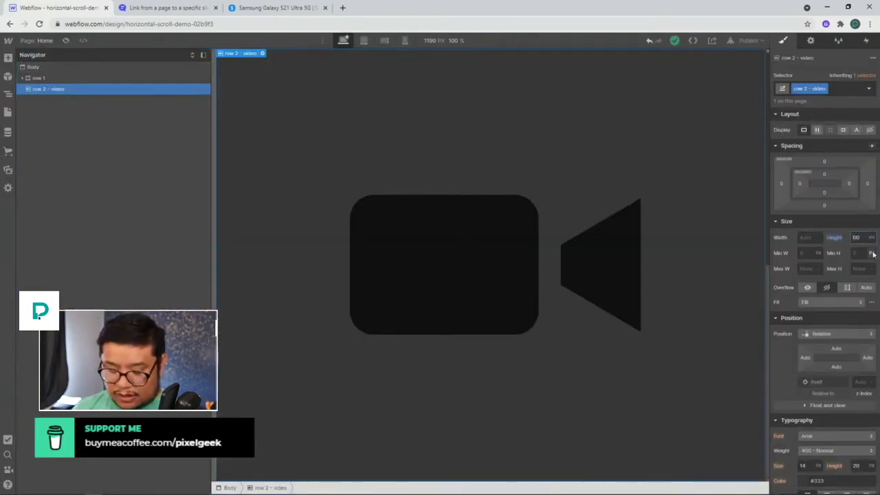
key("Return")
left_click(66, 40)
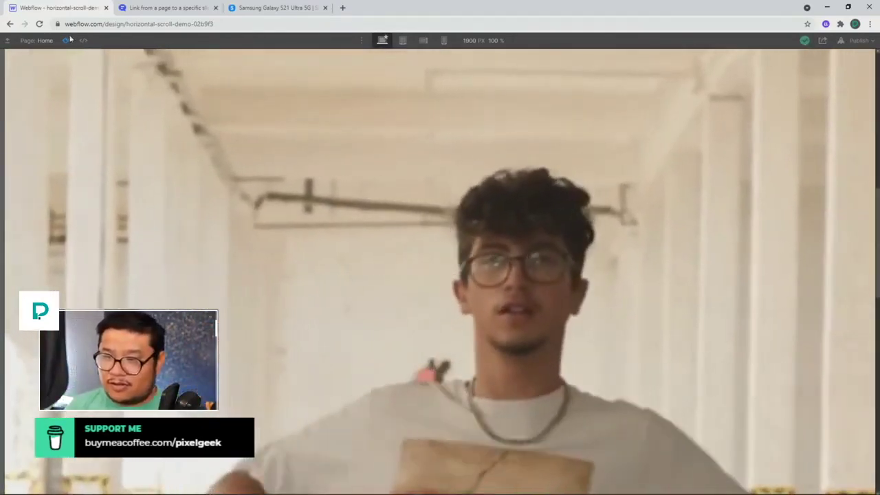
left_click(66, 40)
left_click(857, 237)
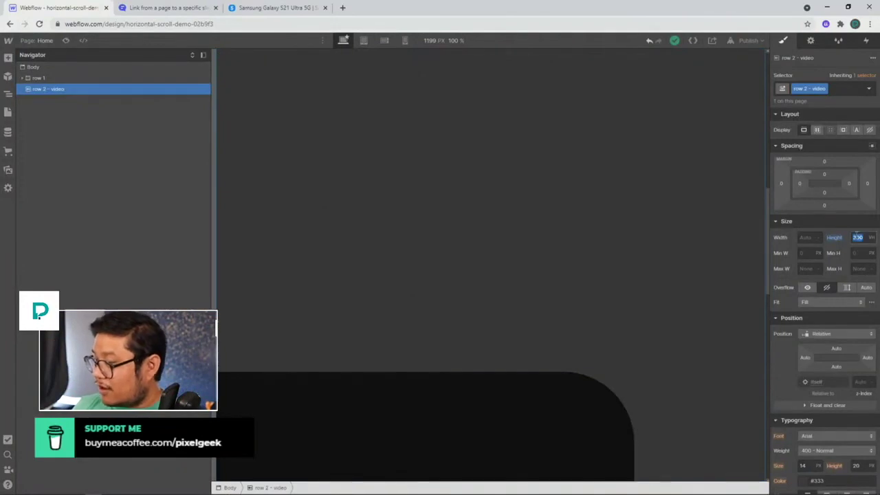
type("100")
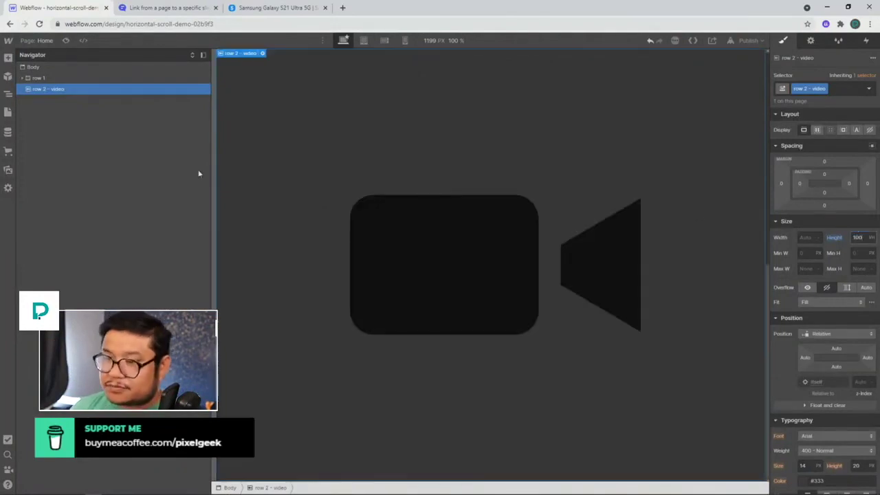
Add a Section between row 1 and the row 2 background video, and give it the class "row 2".
left_click(36, 69)
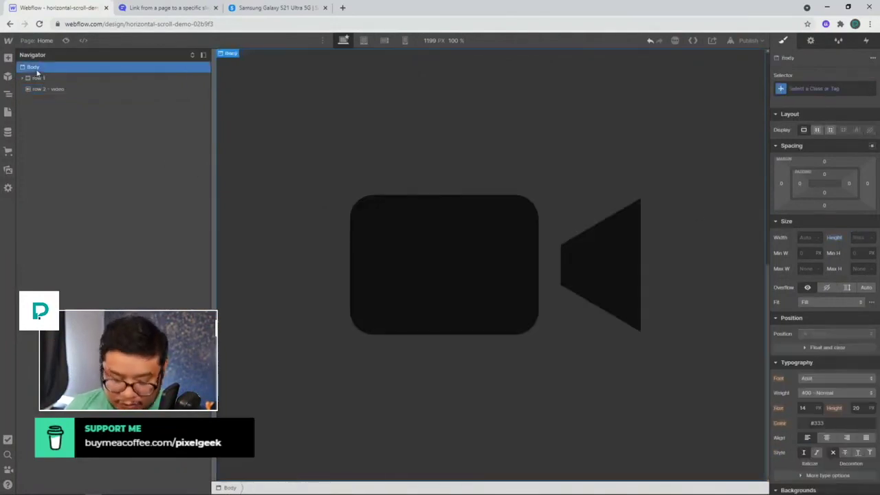
key("ctrl+e")
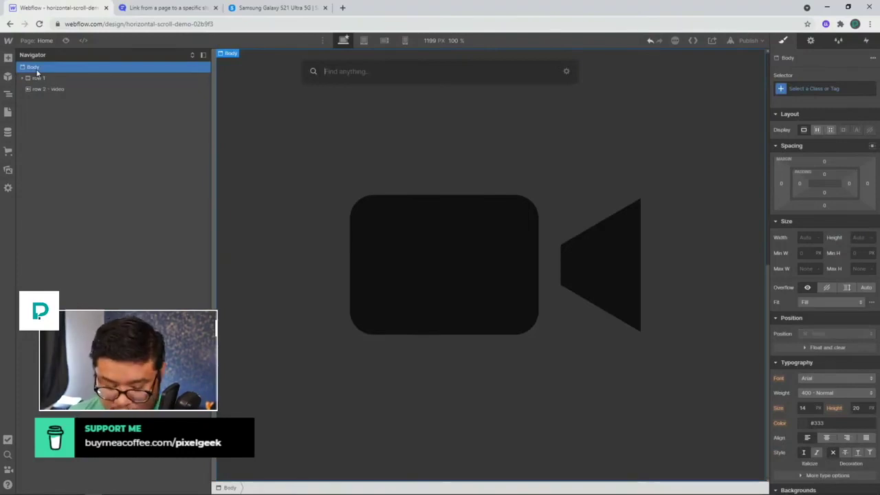
type("sect")
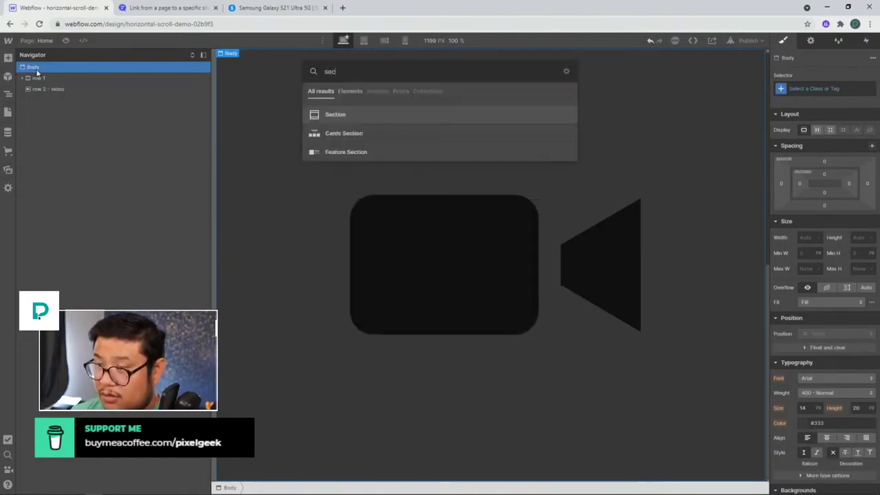
key("Return")
left_click_drag(35, 100, 39, 86)
left_click(812, 89)
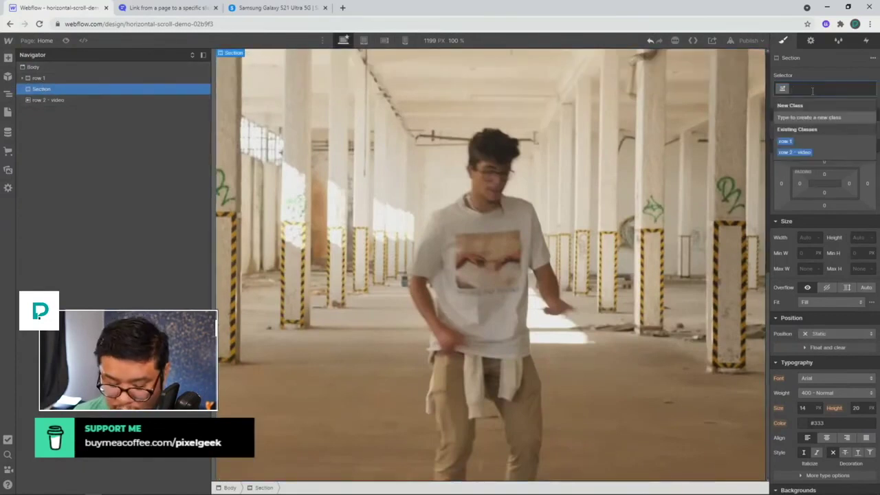
type("row 2")
key("Return")
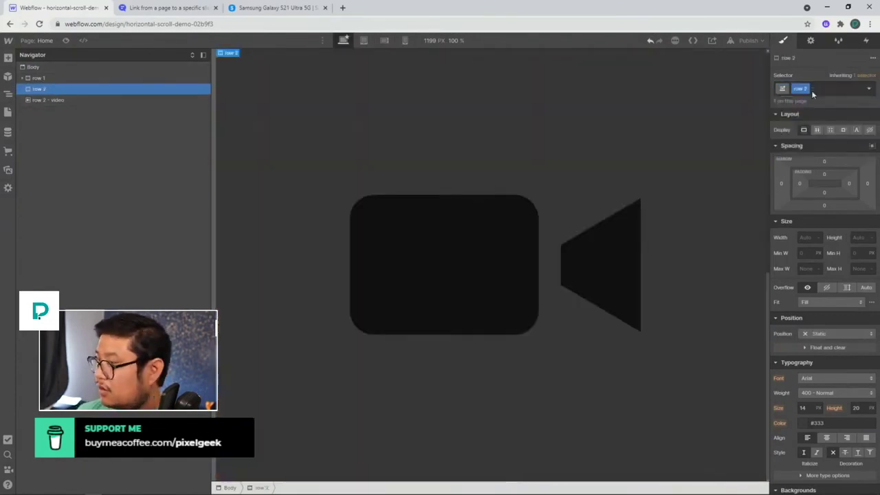
Set the row 2 section's height to 100 VH and its position to Relative.
left_click(858, 237)
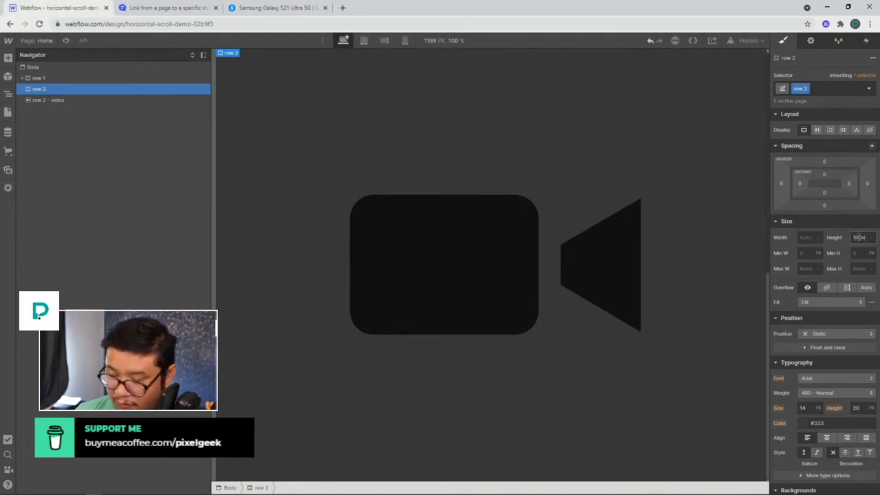
type("100vh")
key("Return")
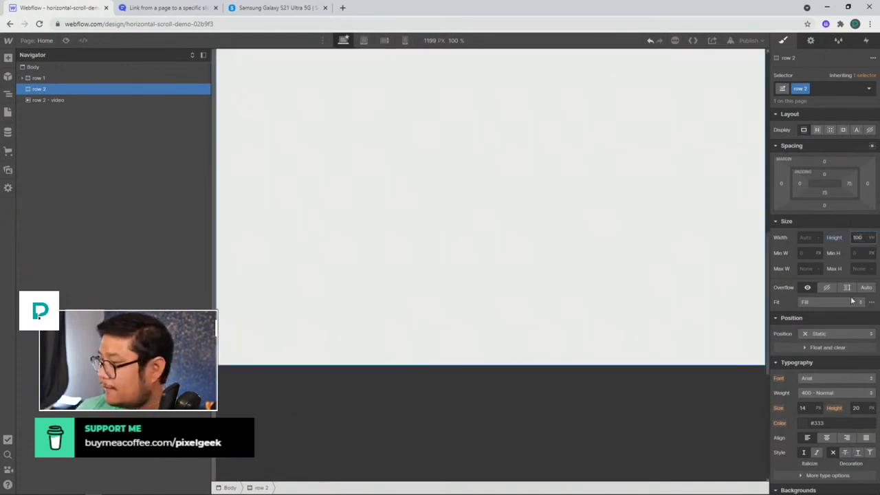
left_click(823, 334)
left_click(819, 346)
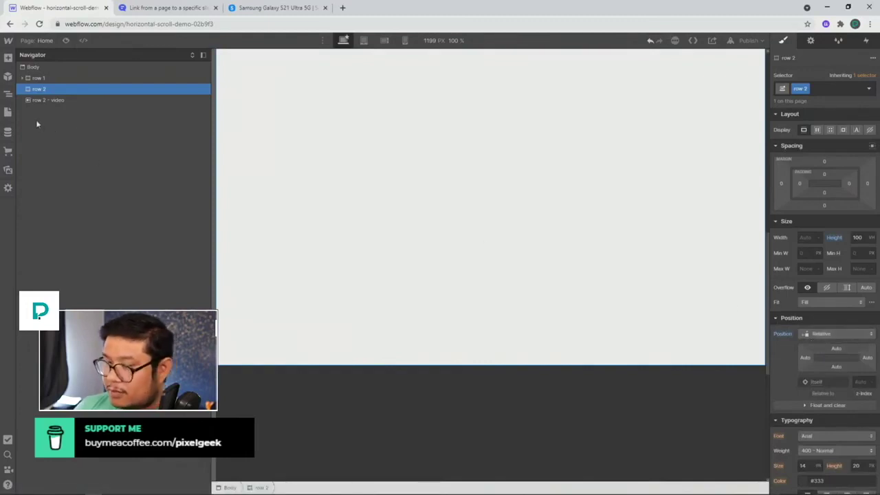
Nest the background video inside row 2 and position it Absolute with the top preset, using 0% top, left and right offsets.
left_click_drag(32, 102, 36, 89)
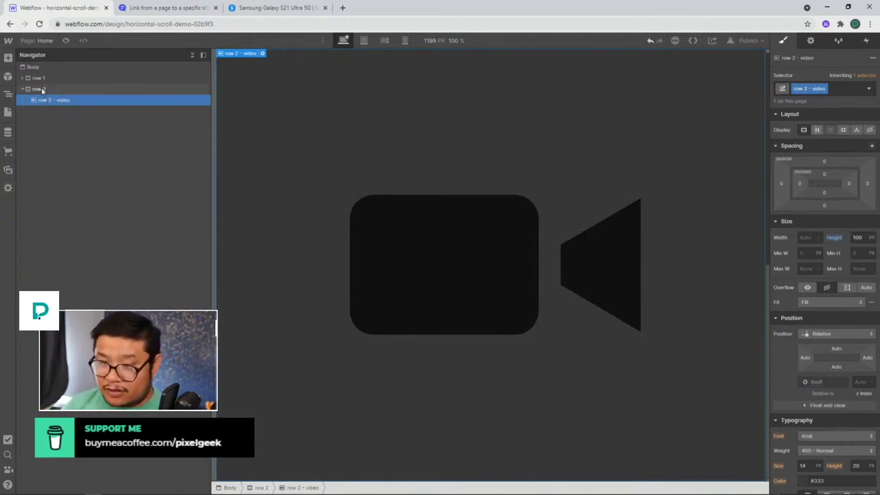
left_click(825, 334)
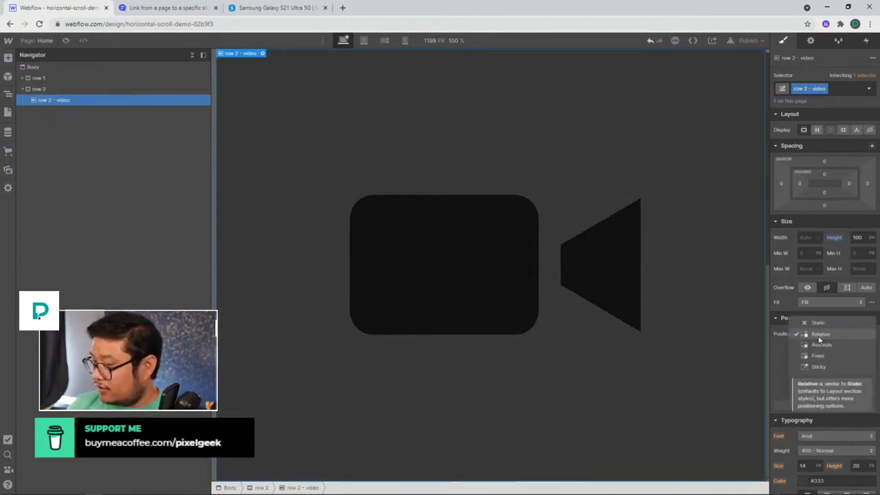
left_click(815, 346)
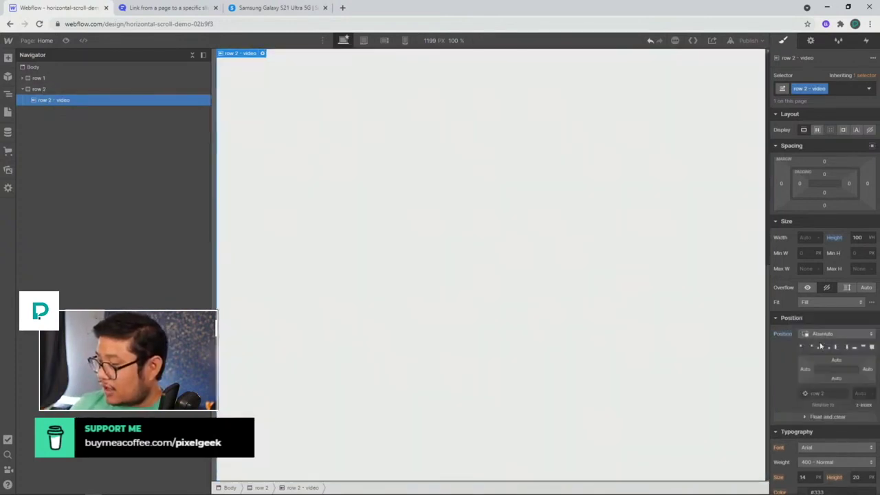
left_click(868, 348)
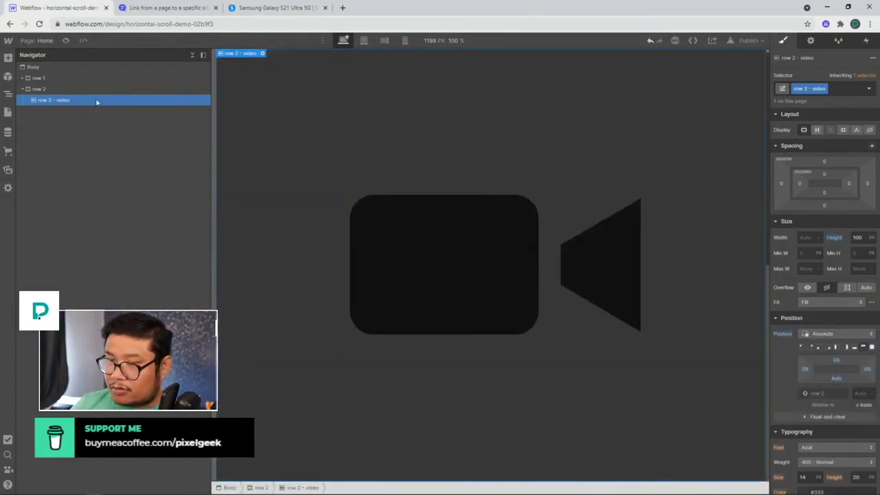
Set the row 2 section's overflow to hidden and its height to 500 VH.
left_click(72, 88)
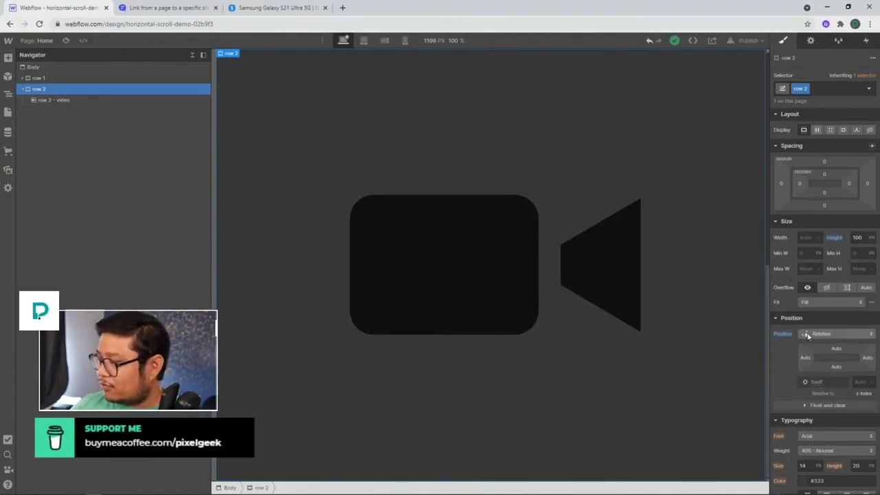
left_click(828, 289)
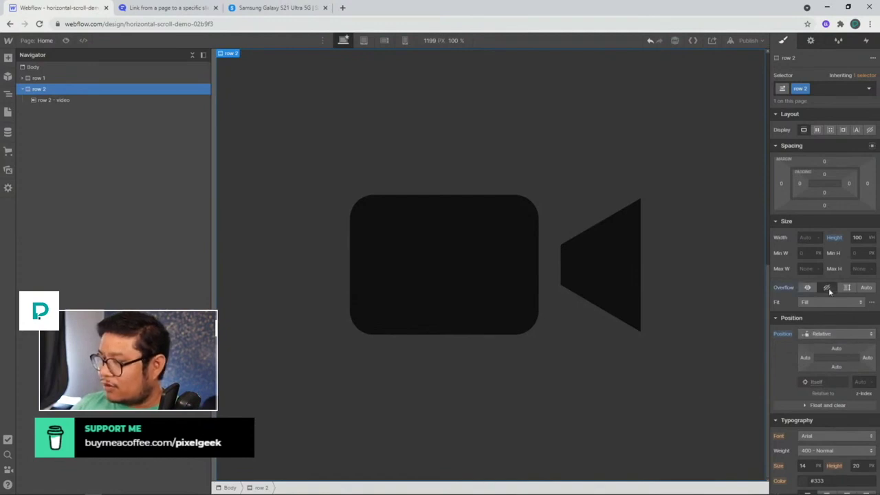
left_click(864, 238)
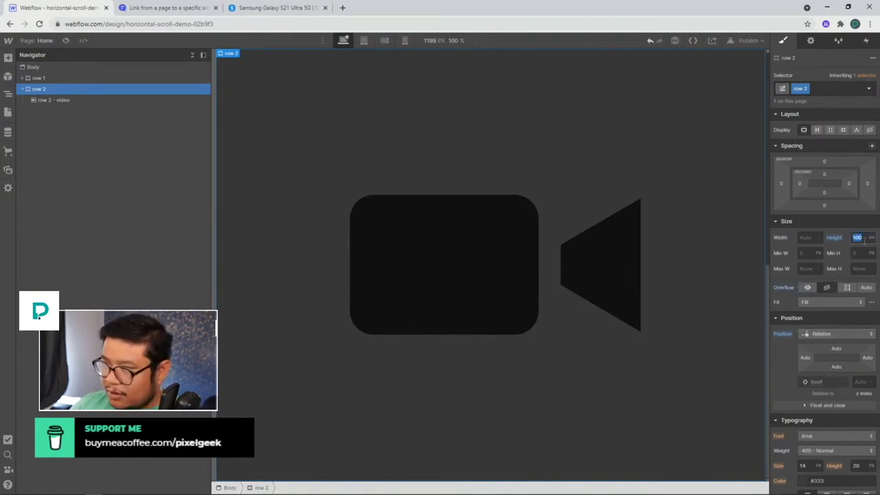
type("500")
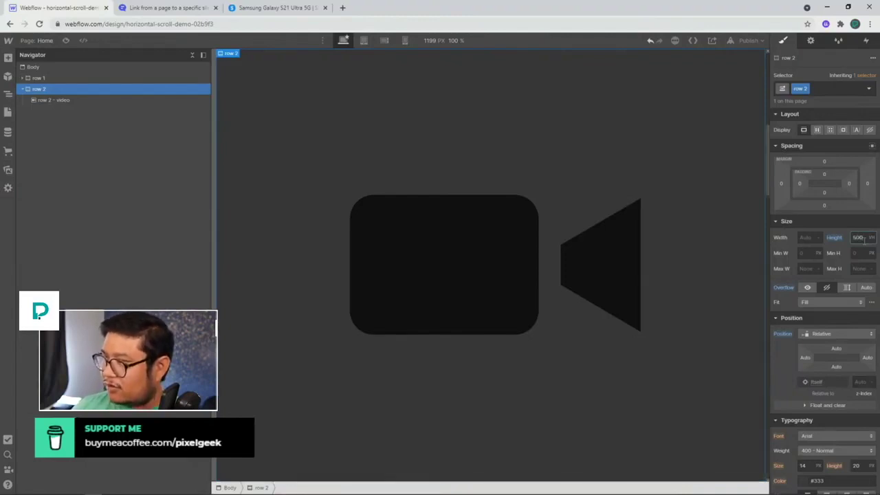
scroll(468, 248, "down", 2)
scroll(468, 247, "up", 3)
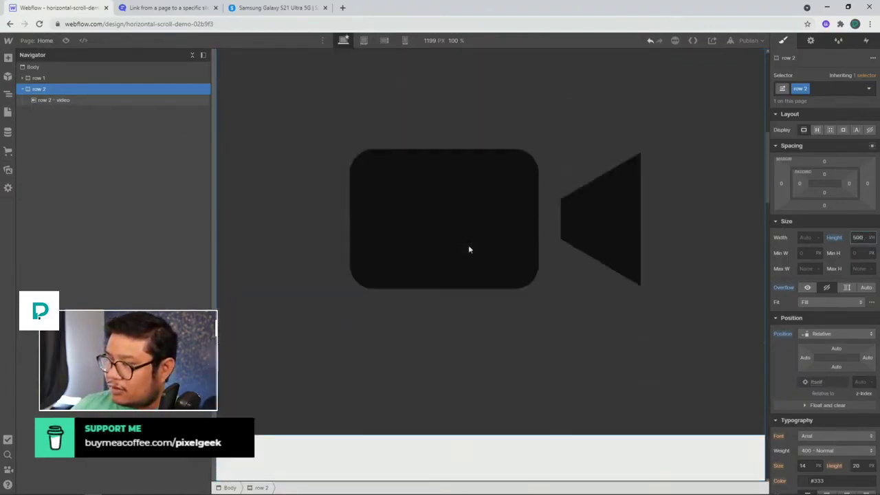
scroll(468, 248, "down", 1)
scroll(469, 249, "up", 1)
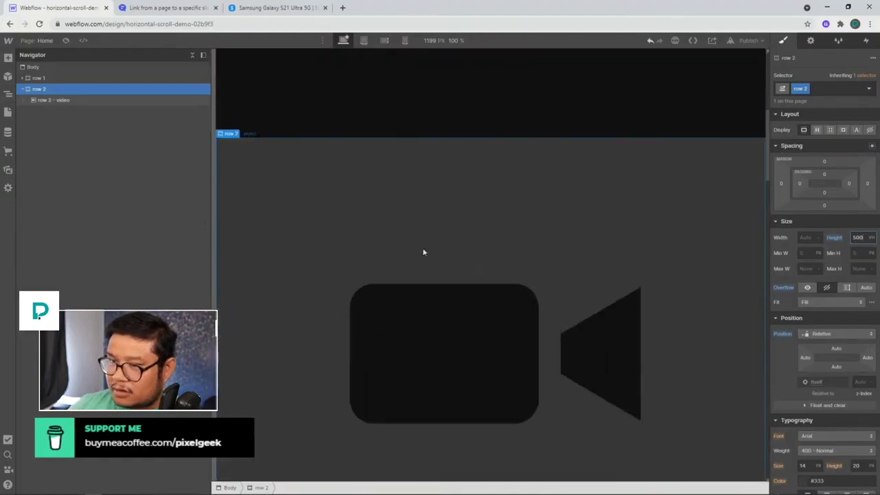
Reset the background video's Absolute position and make it Sticky with a top offset of 0.
left_click(258, 173)
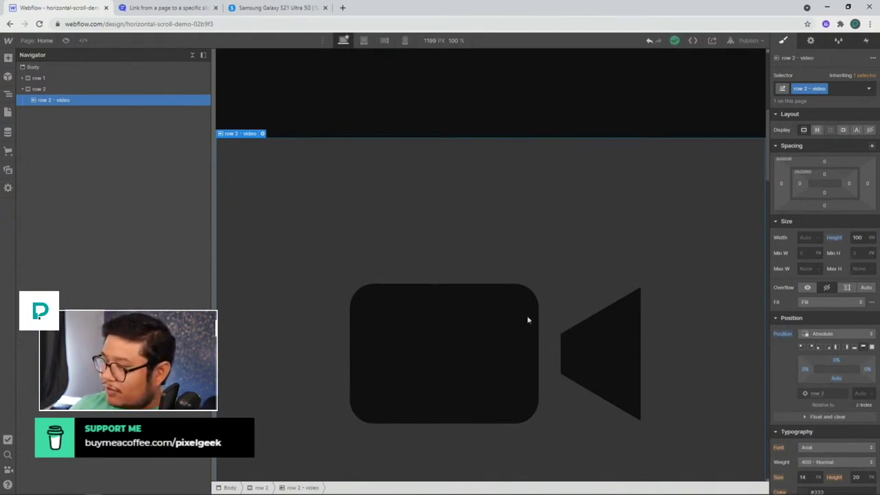
left_click(784, 334, "alt")
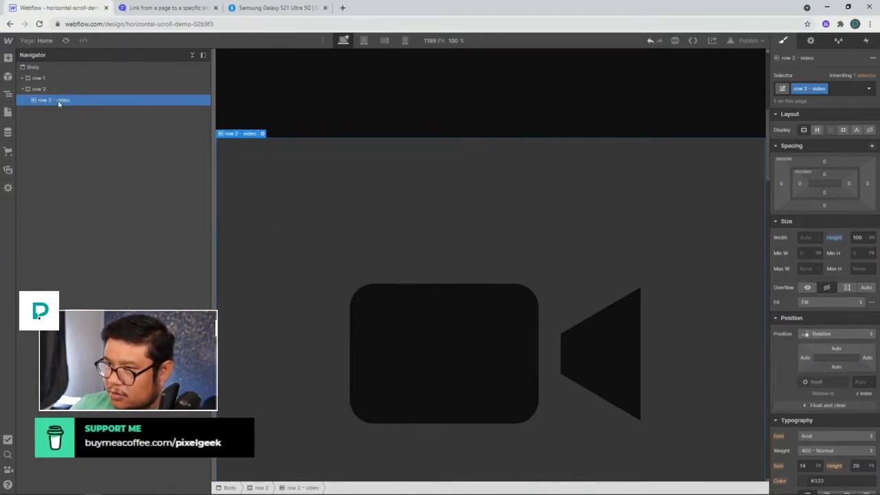
left_click(810, 334)
left_click(811, 368)
left_click(836, 349)
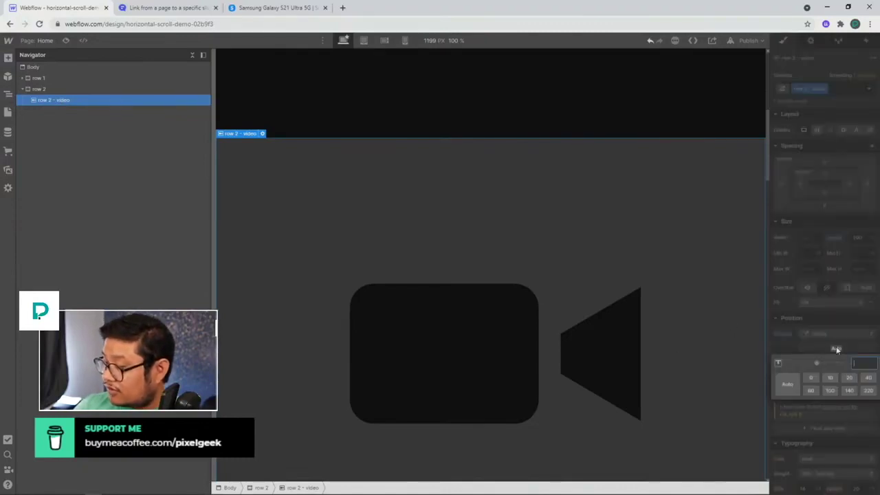
left_click(837, 350)
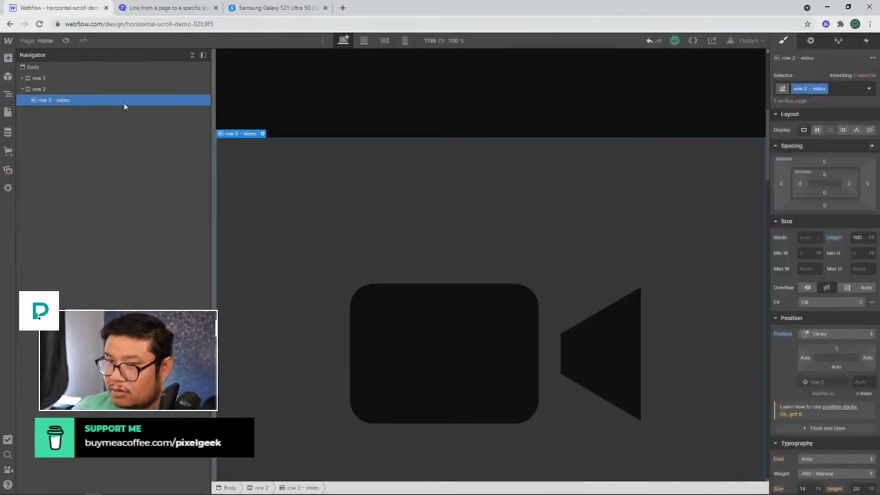
Preview the page to check how the sticky video scrolls through row 2, and return to the design view.
left_click(65, 41)
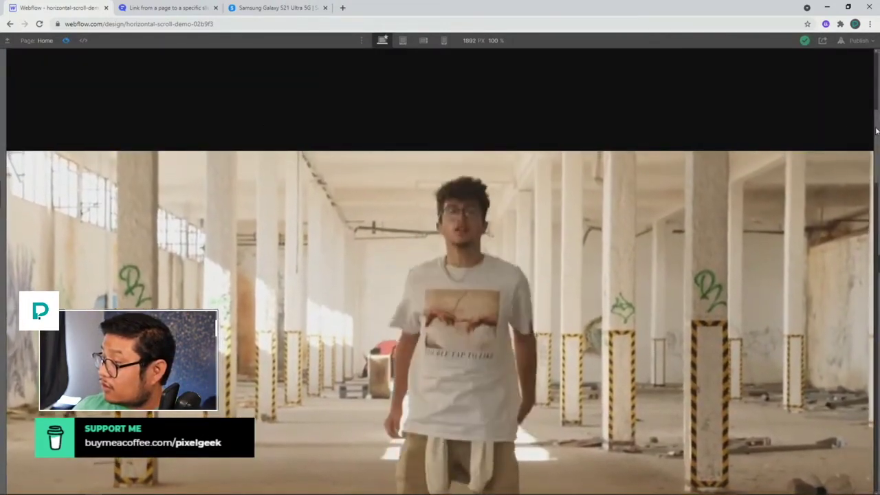
scroll(876, 130, "down", 2)
scroll(875, 120, "up", 3)
scroll(875, 121, "down", 4)
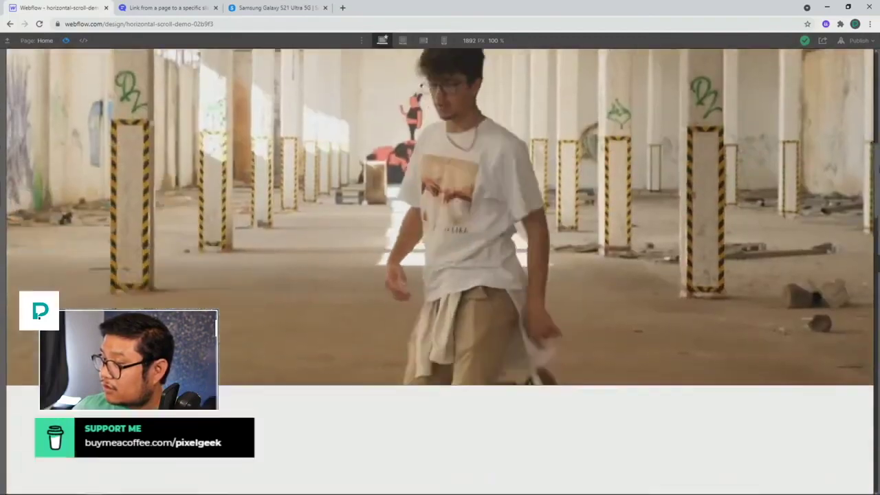
scroll(874, 120, "up", 6)
scroll(440, 276, "down", 5)
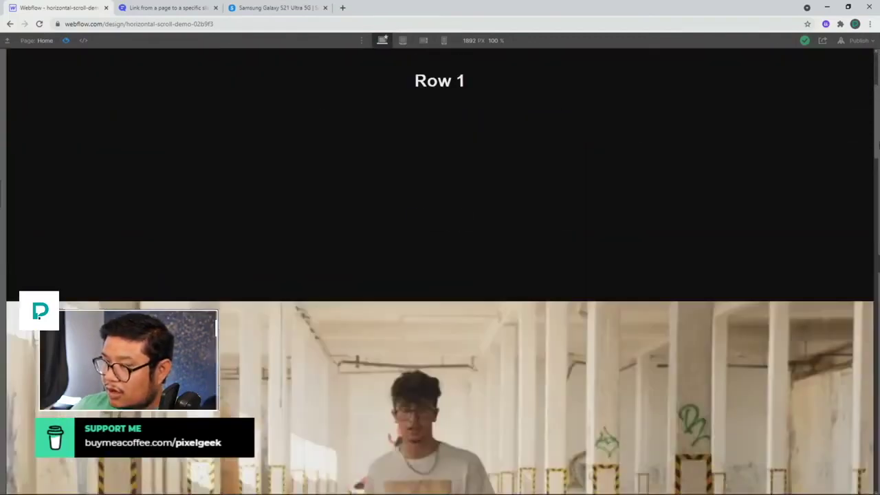
left_click(66, 41)
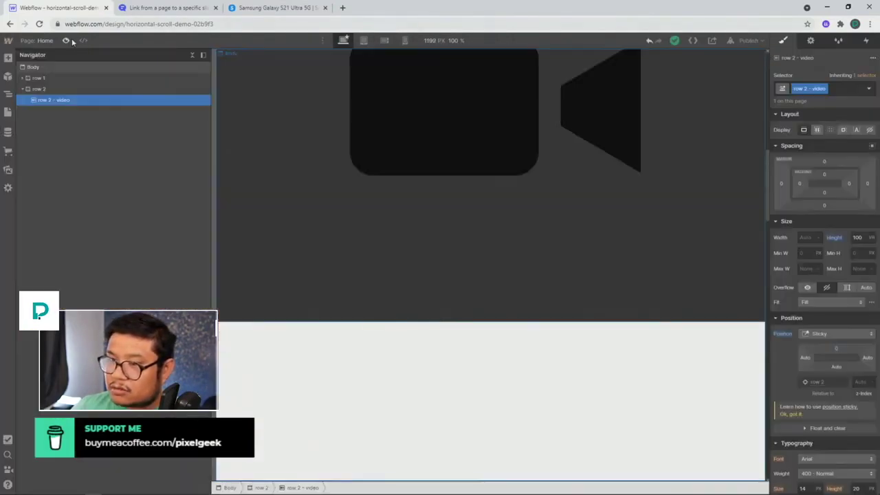
Set the row 2 section's overflow to visible and preview the page with the canvas widened to 1680 px.
left_click(117, 89)
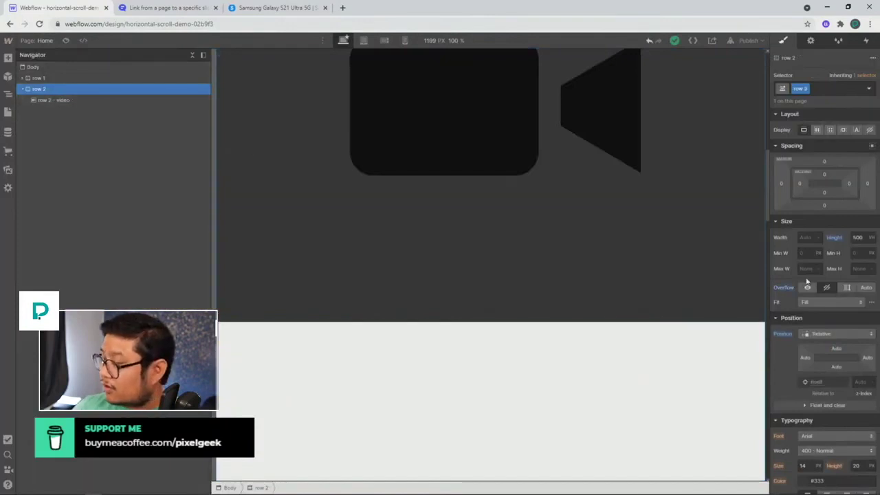
scroll(445, 233, "up", 3)
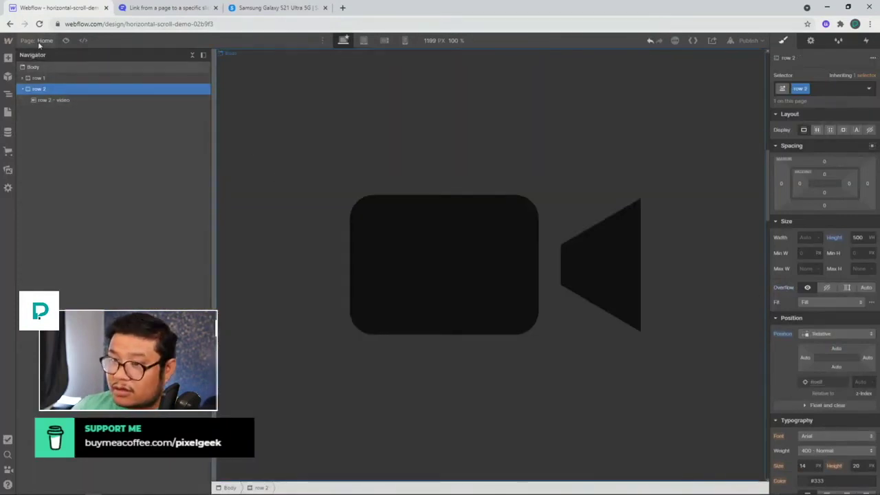
left_click(66, 40)
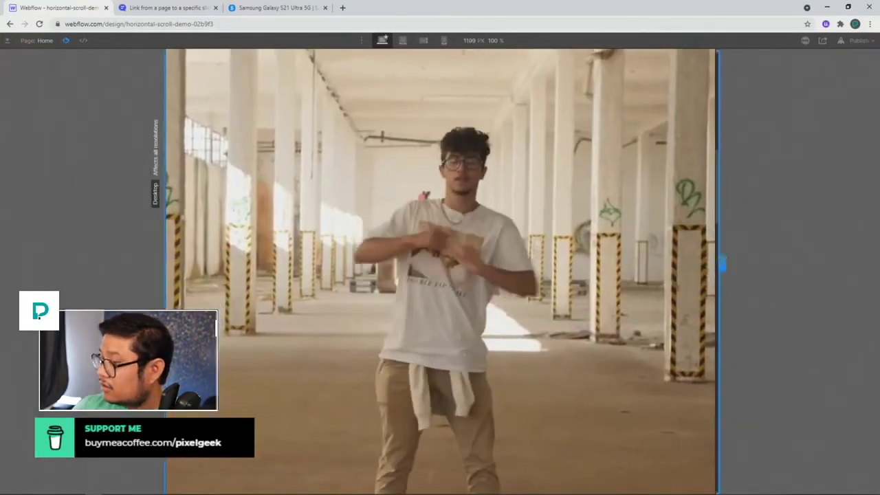
left_click_drag(719, 195, 828, 195)
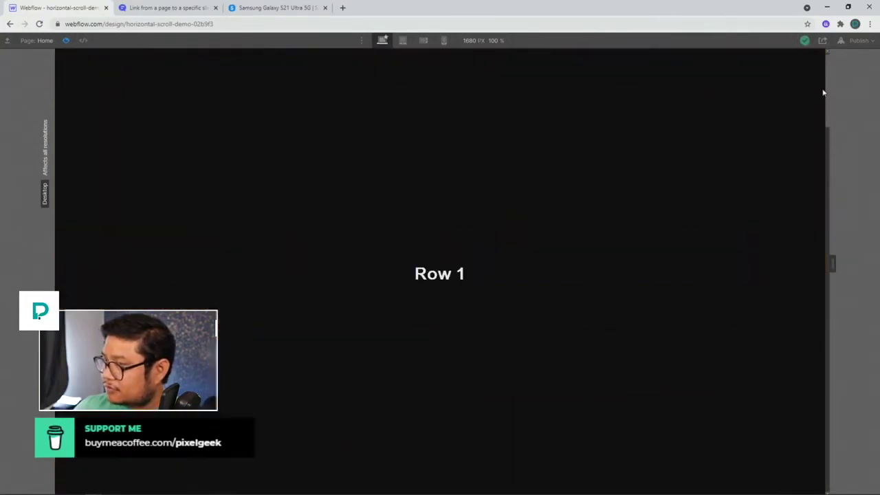
Leave the preview and review the size, overflow and position settings of row 2 and its background video.
left_click(65, 40)
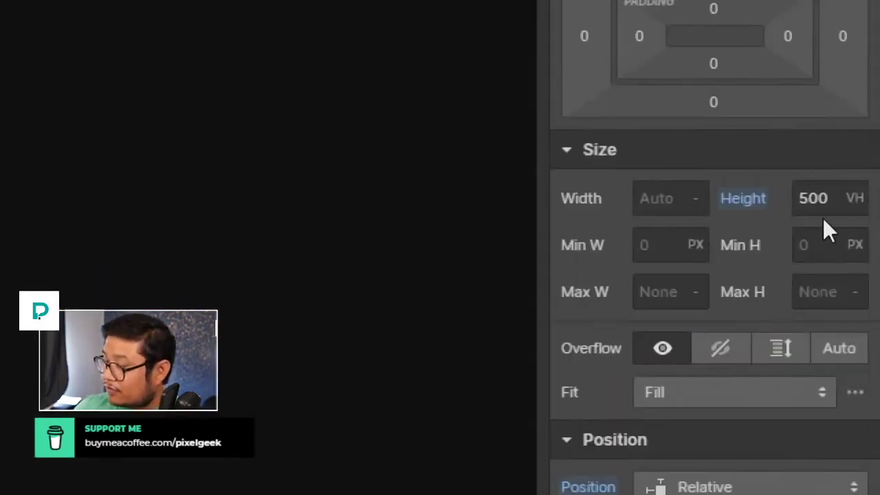
scroll(786, 317, "down", 3)
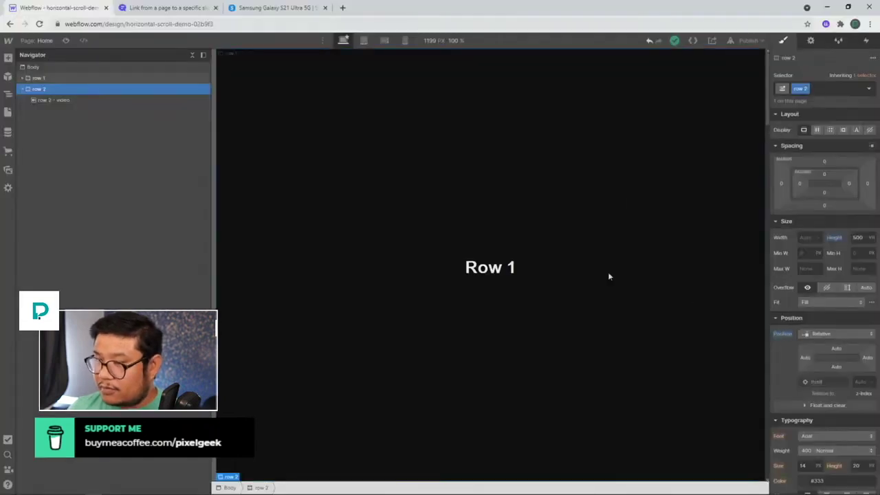
left_click(117, 101)
scroll(434, 279, "down", 3)
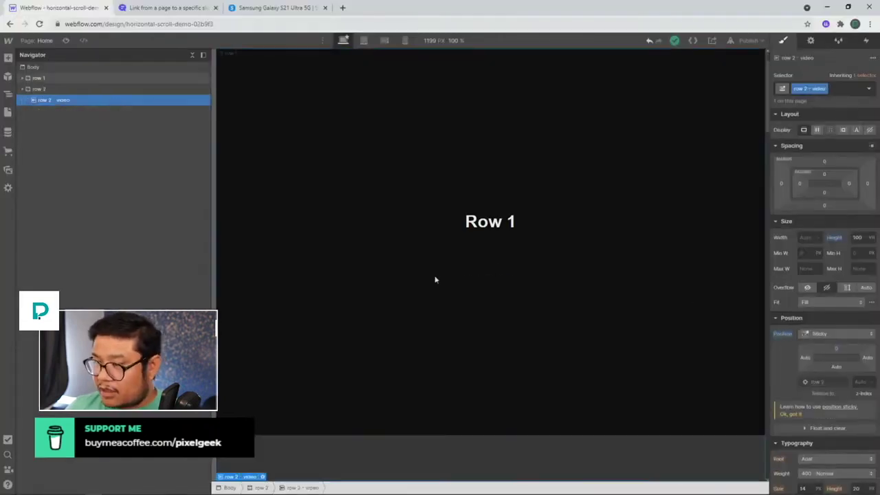
scroll(434, 279, "down", 3)
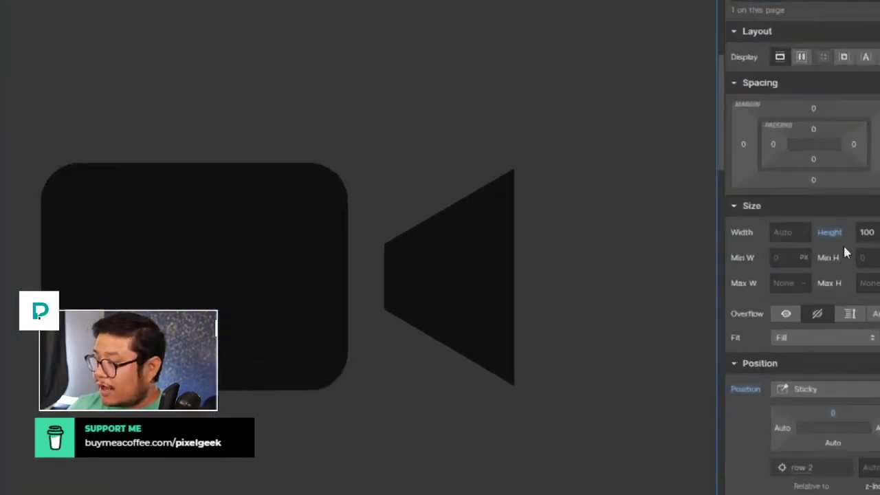
scroll(711, 280, "down", 4)
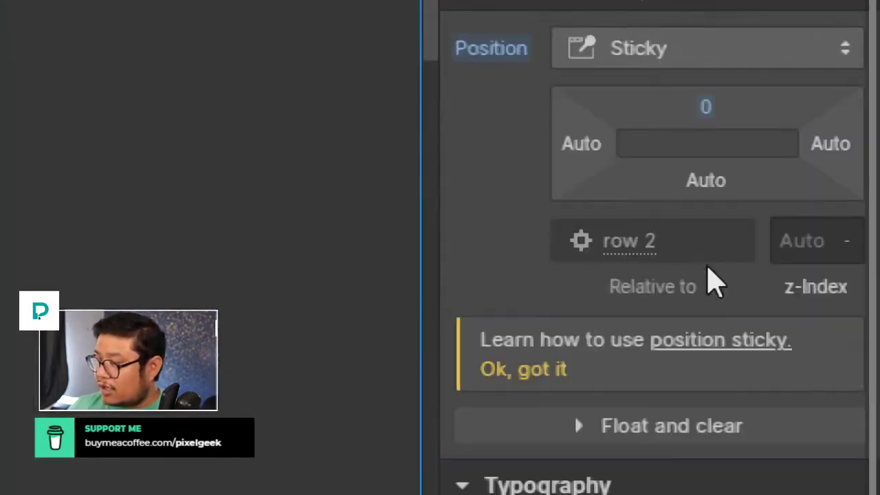
scroll(650, 181, "up", 2)
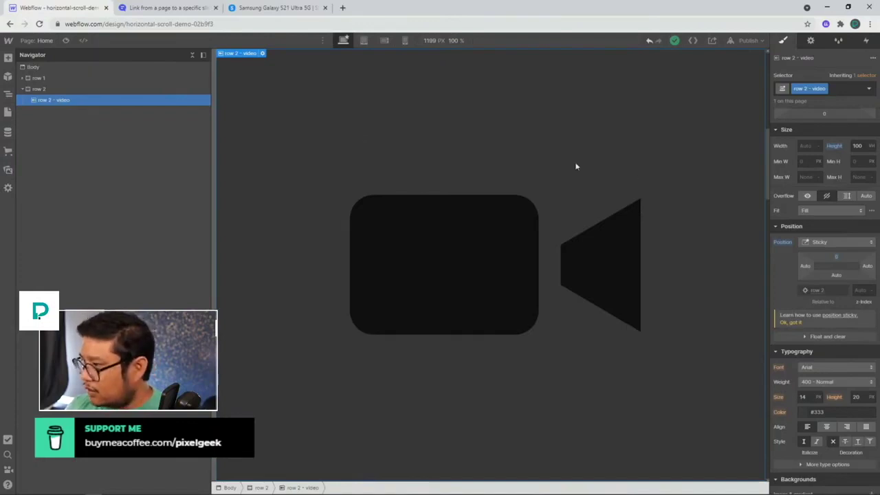
scroll(798, 238, "up", 2)
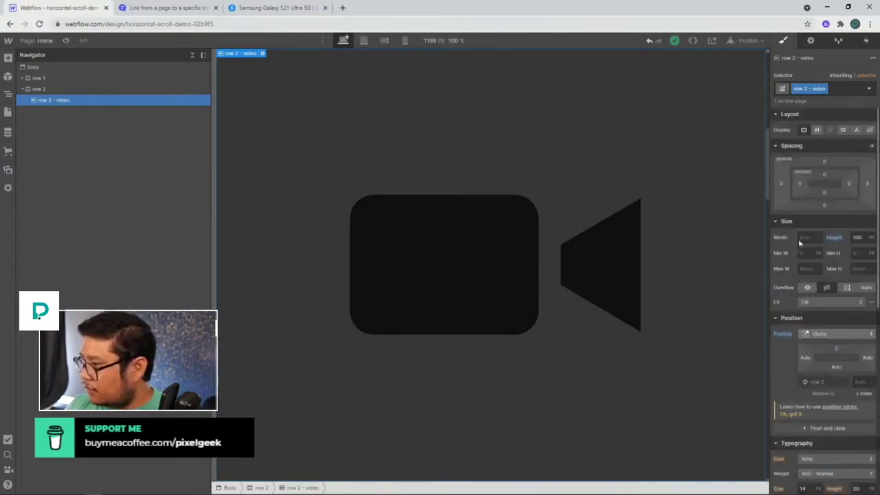
scroll(798, 238, "down", 1)
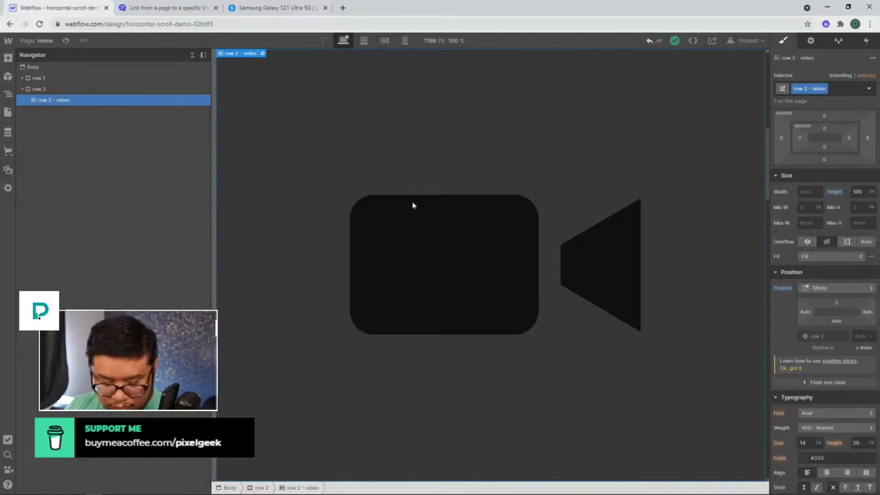
Add a div block inside the row 2 background video and give it the class "horizontal content".
key("ctrl+e")
key("Return")
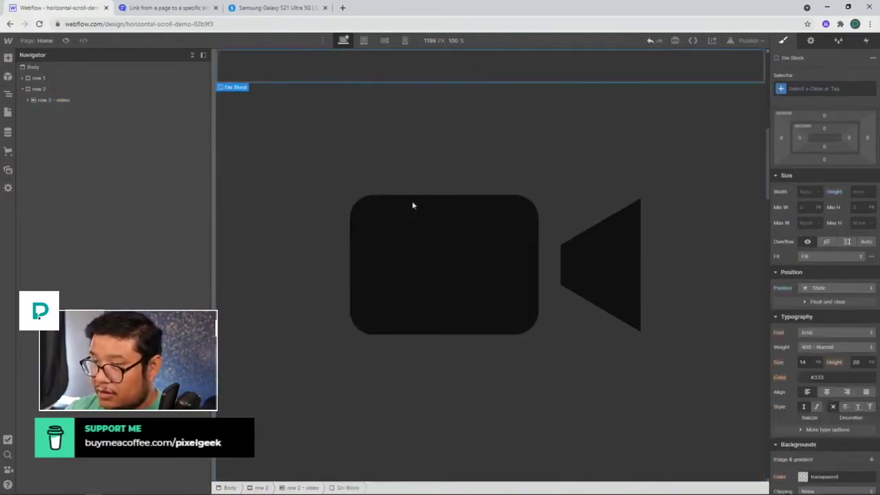
left_click(27, 101)
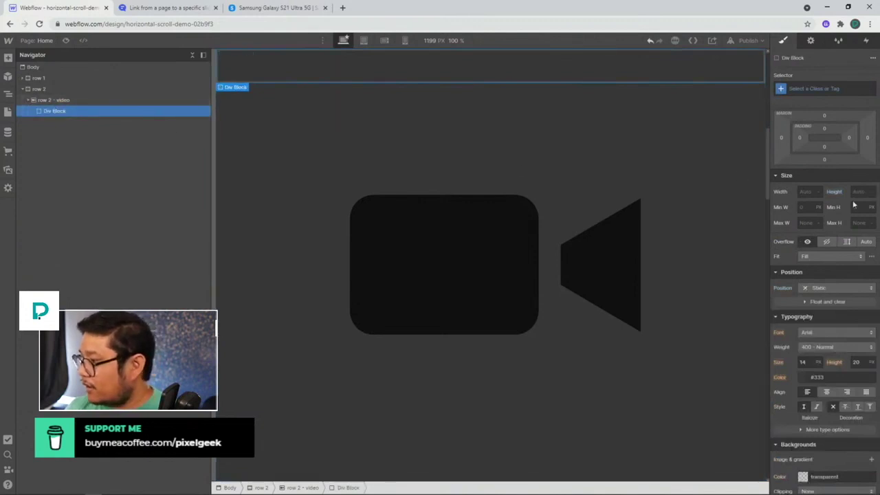
left_click(813, 90)
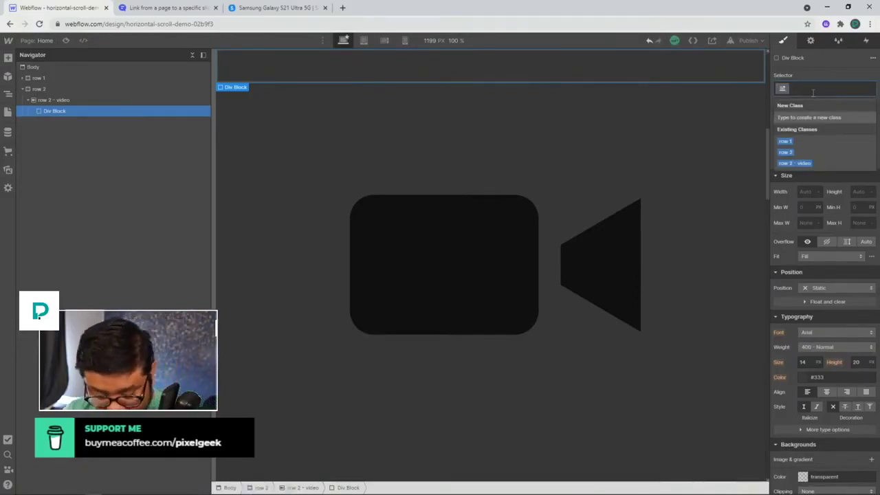
type("ho")
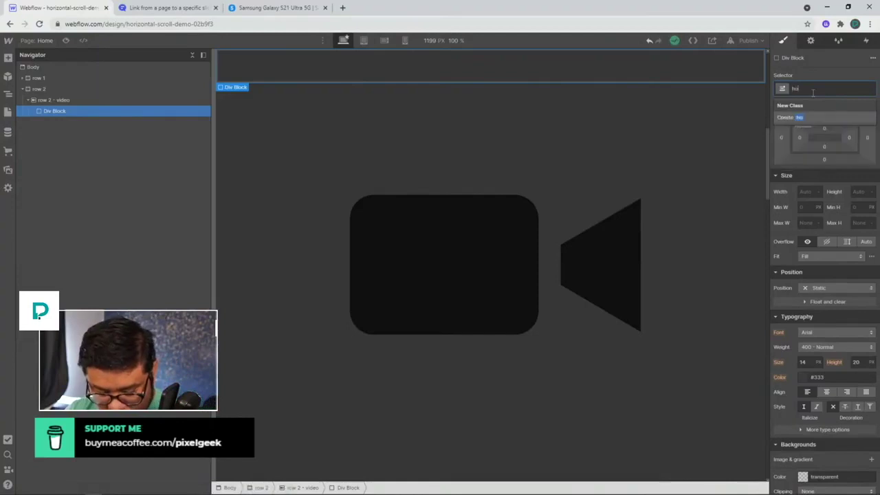
type("rizont")
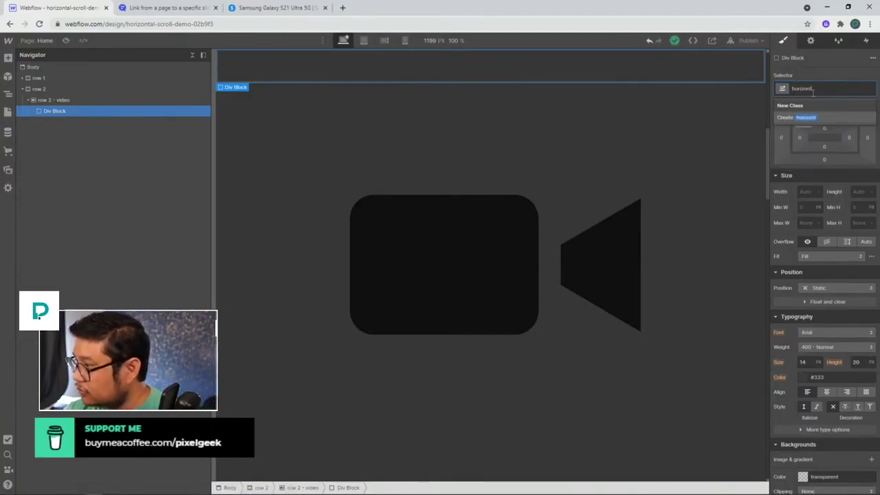
type("al-scrent")
key("Return")
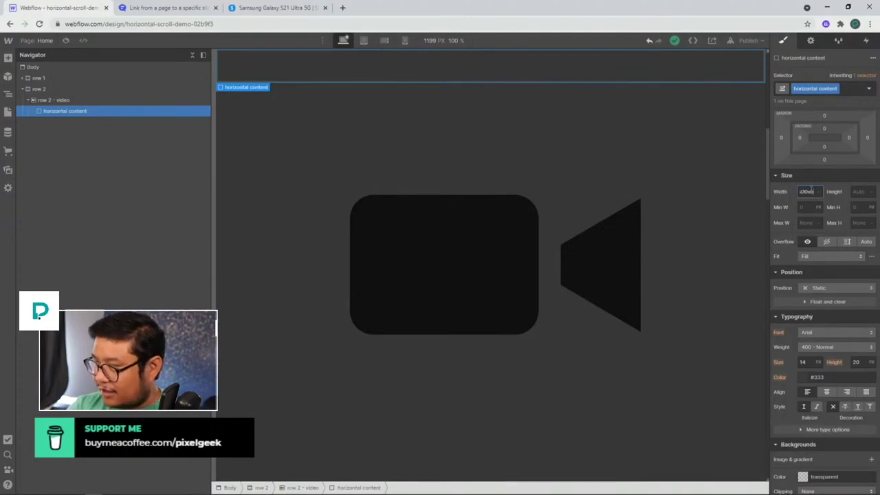
Set the horizontal content block's width to 500 VW and its height to 100 VH.
key("Return")
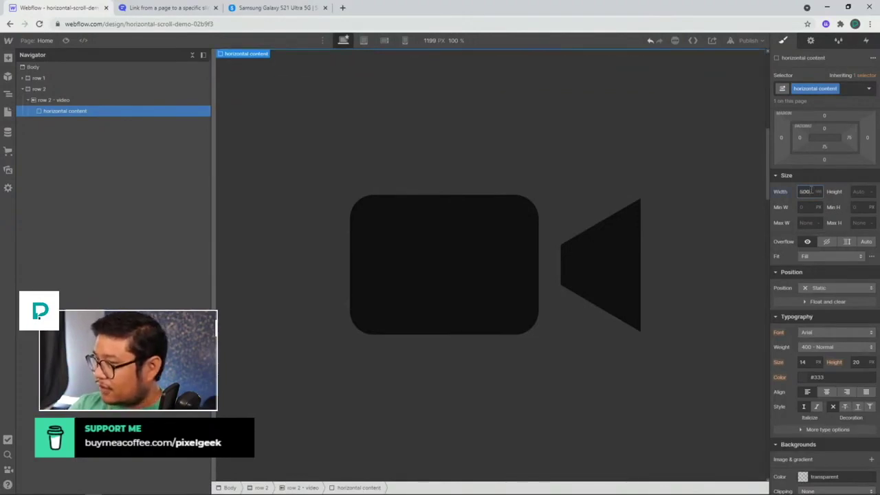
key("Tab")
type("100")
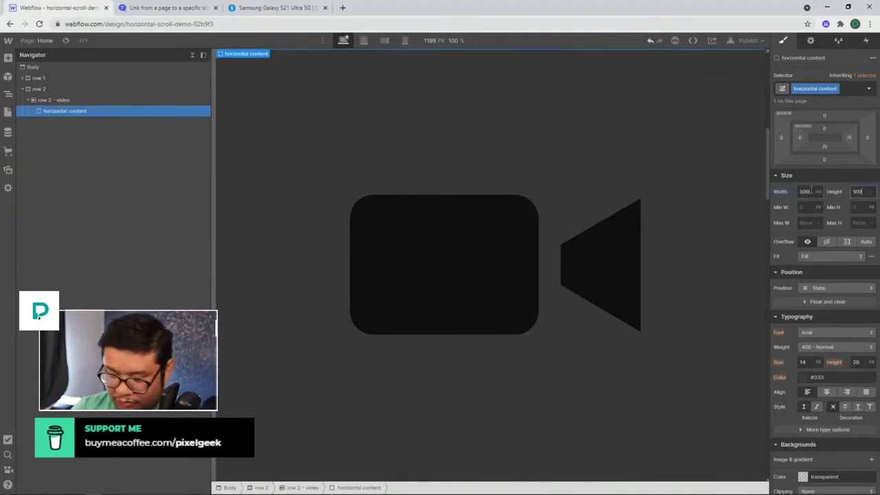
type("vh")
key("Return")
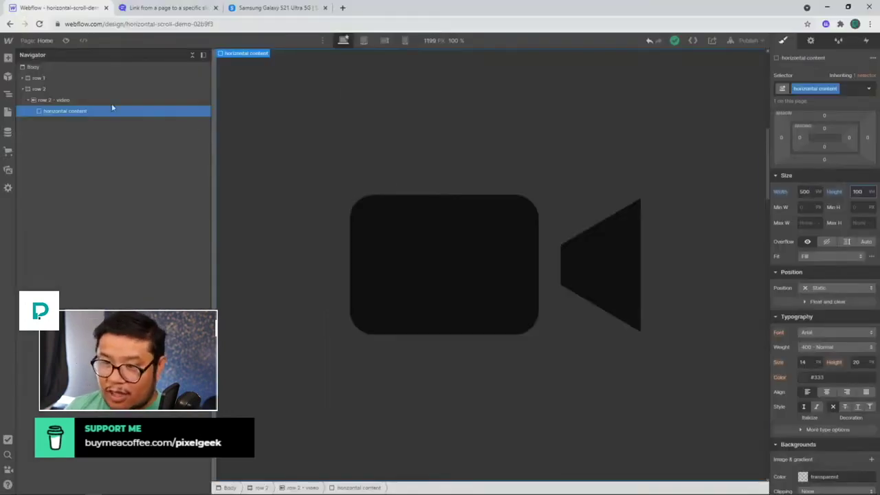
Check row 2's height against the horizontal content block and set that block's display to Flex.
left_click(75, 88)
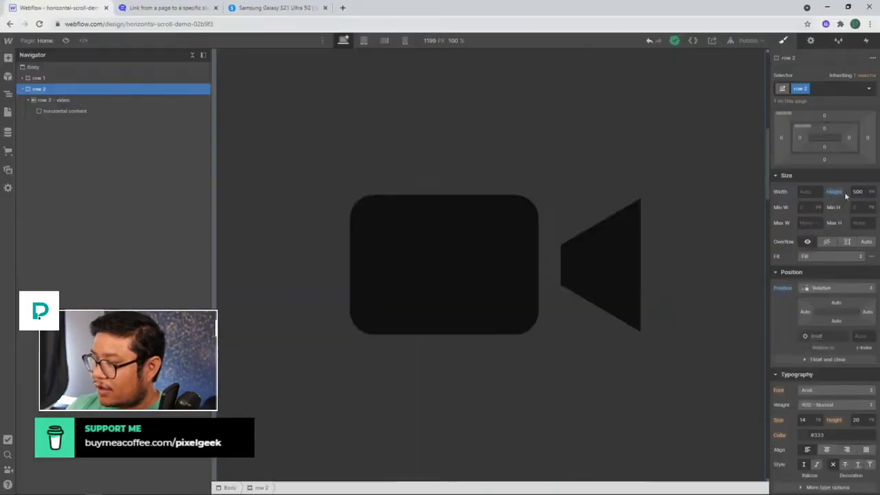
left_click(150, 114)
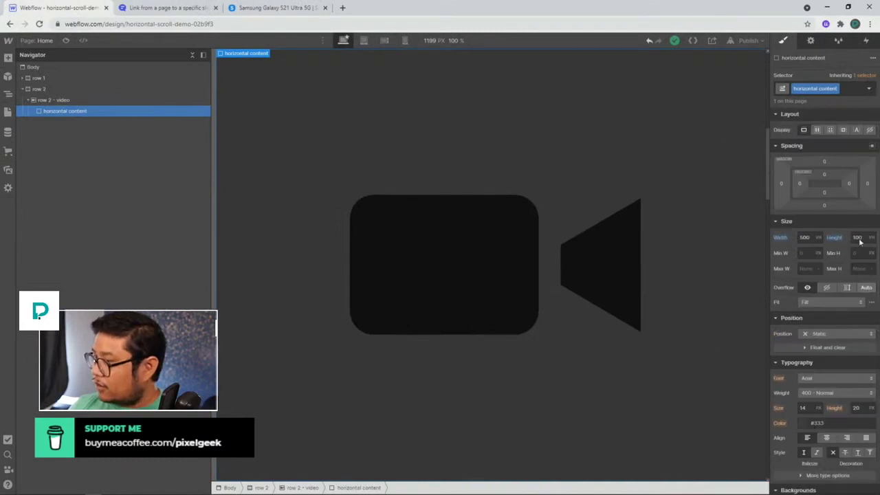
left_click(817, 131)
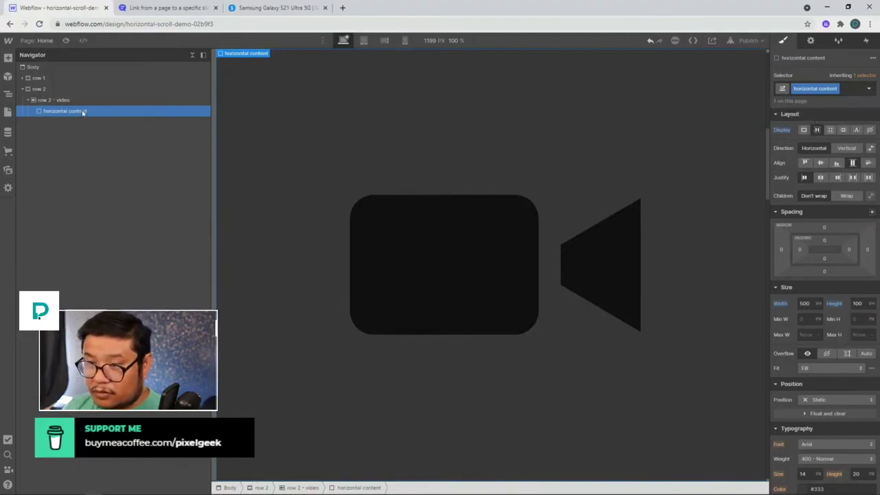
Add a div block inside the horizontal content block and duplicate it twice to make three.
key("ctrl+e")
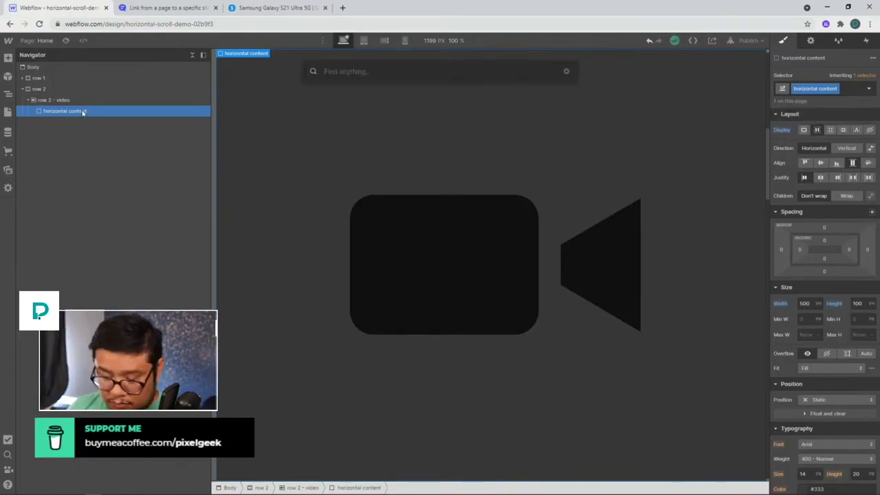
type("div")
key("Return")
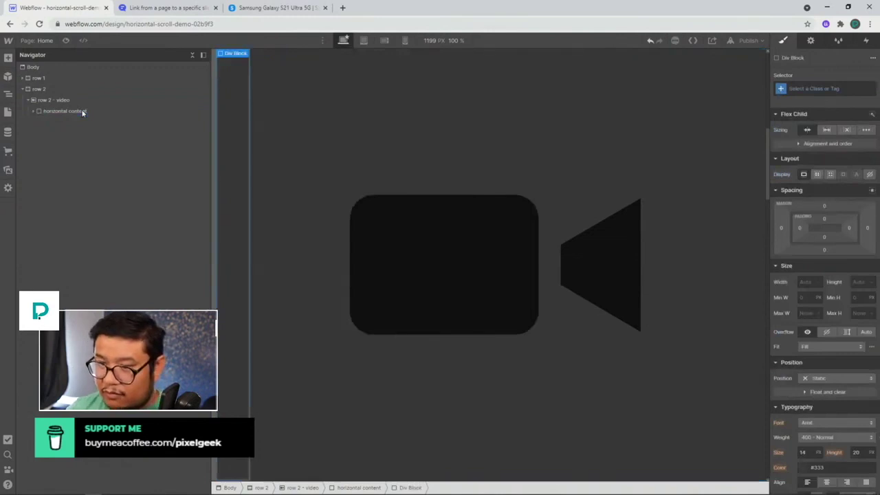
left_click(32, 112)
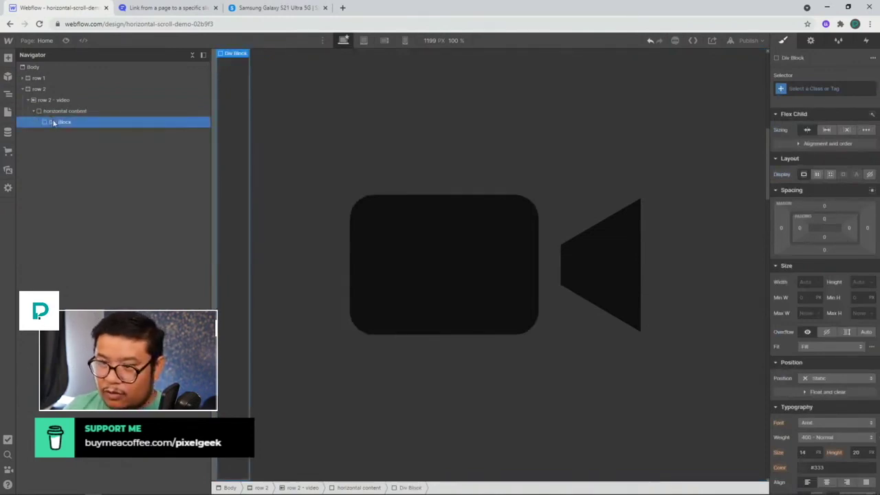
key("ctrl+d")
key("ctrl+d")
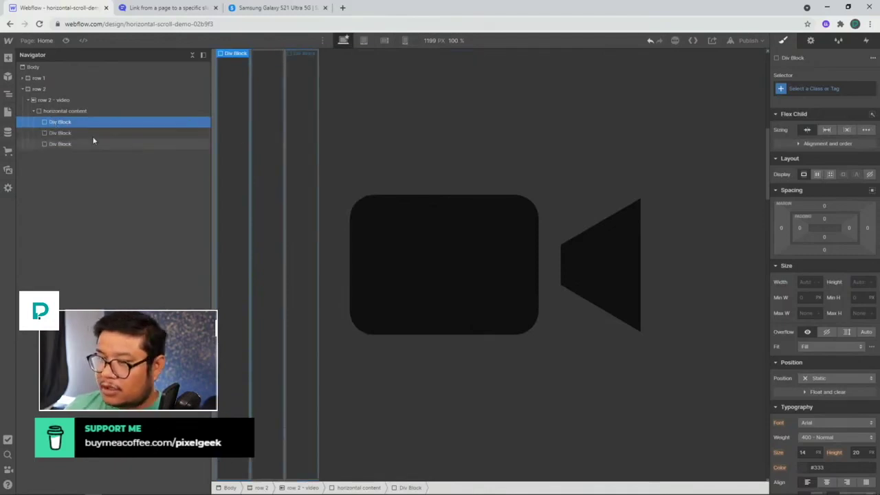
Set the first div block's flex sizing to grow if possible and rename its class "horizontal item".
left_click(827, 130)
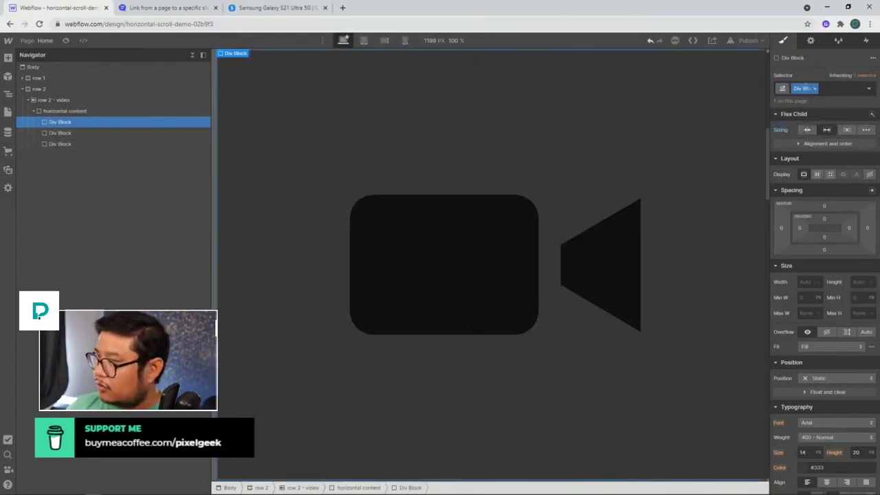
double_click(805, 88)
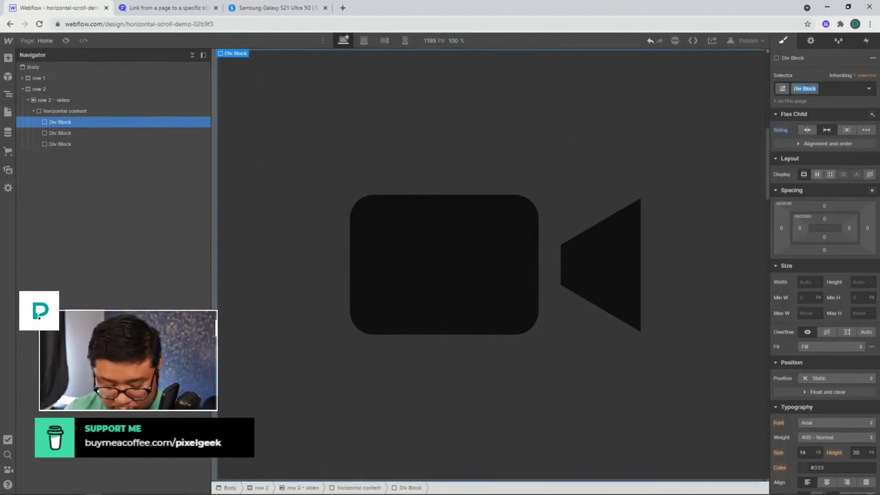
type("feat")
type("zontal")
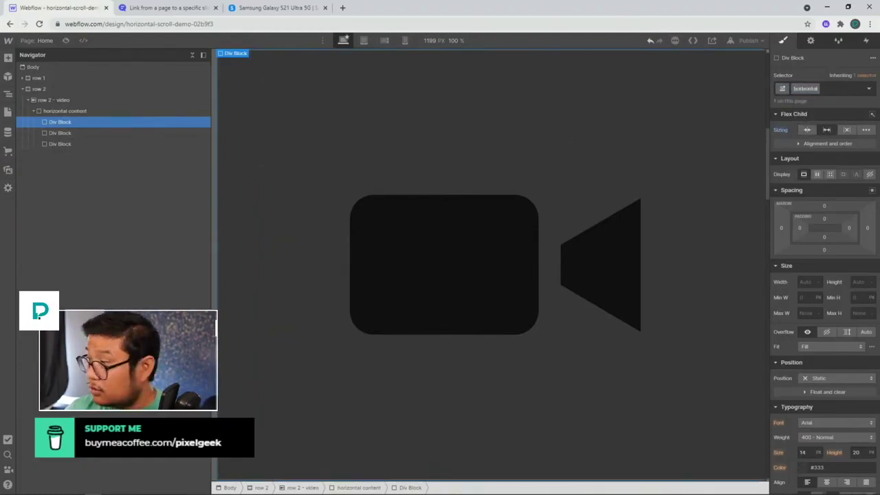
type(" item")
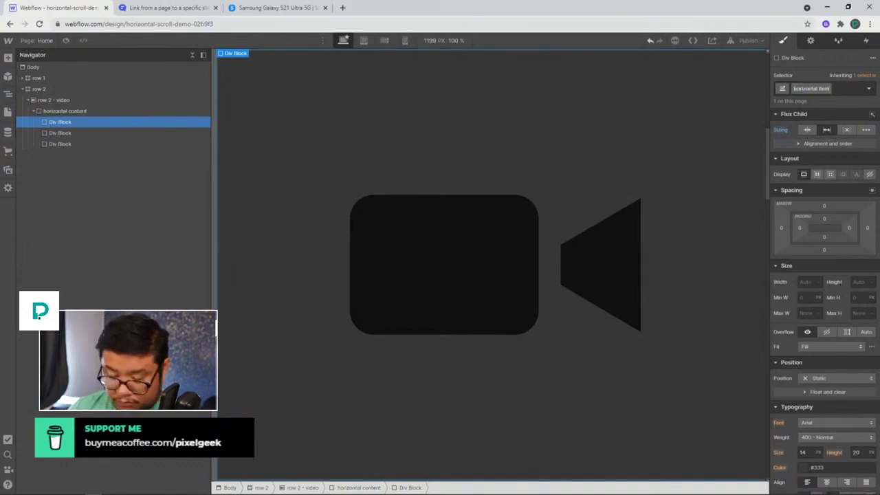
key("Return")
Apply the existing "horizontal item" class to the second and third div blocks in the horizontal content block.
left_click(157, 138)
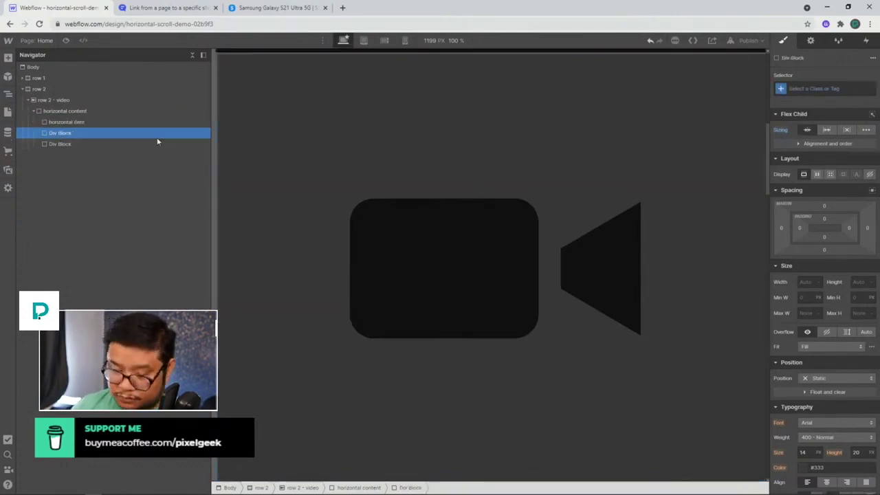
key("ctrl+Return")
type("hori")
key("Return")
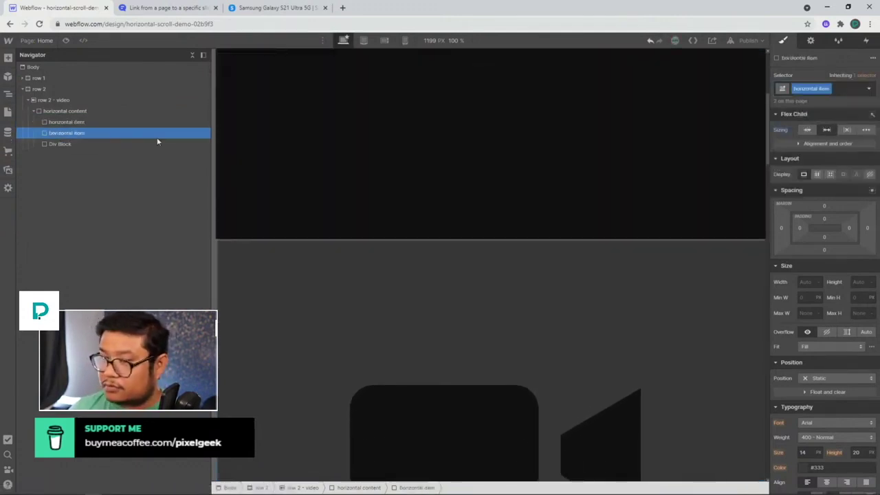
left_click(86, 144)
key("ctrl+Return")
type("hor")
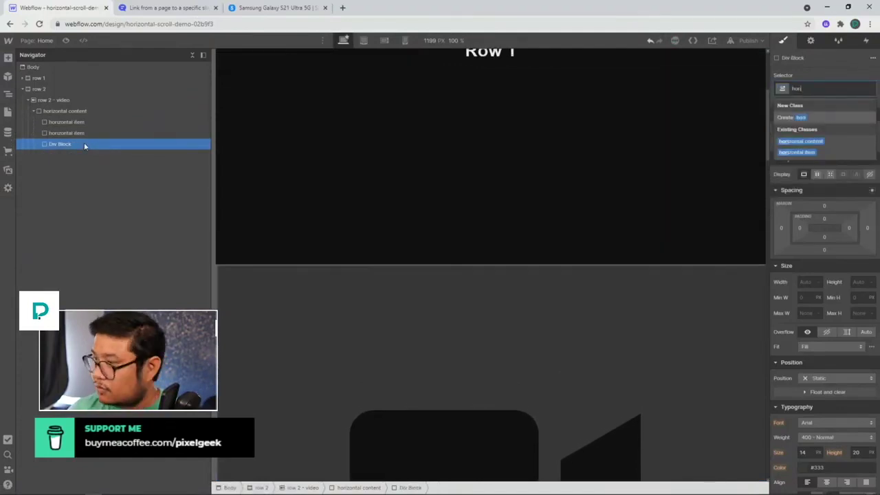
key("Down")
key("Down")
key("Return")
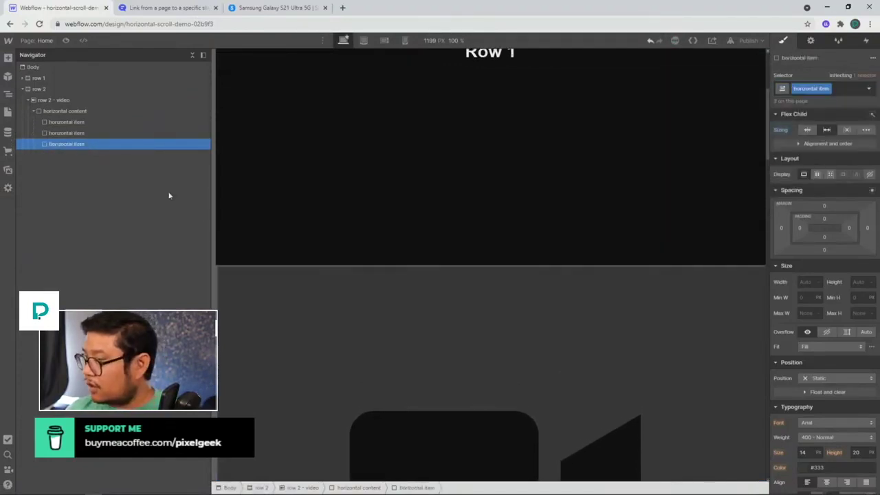
Add the combo class "1" to the first horizontal item in the horizontal content block.
scroll(346, 279, "down", 3)
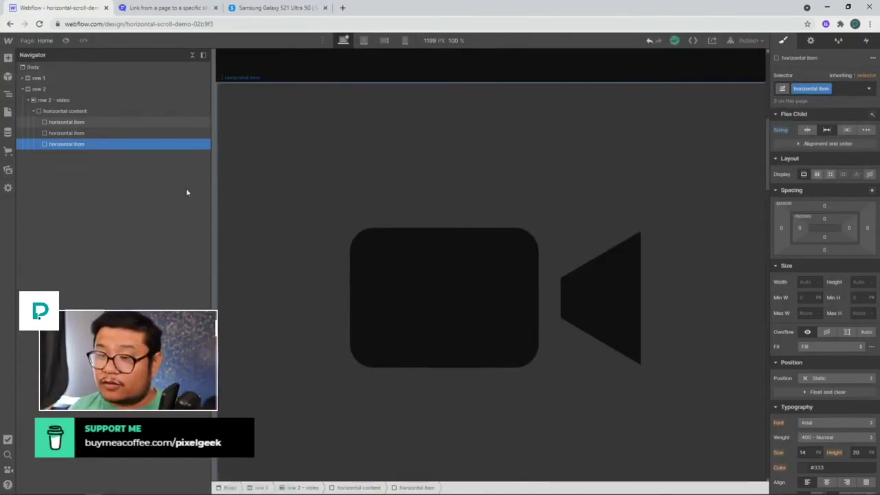
left_click(92, 122)
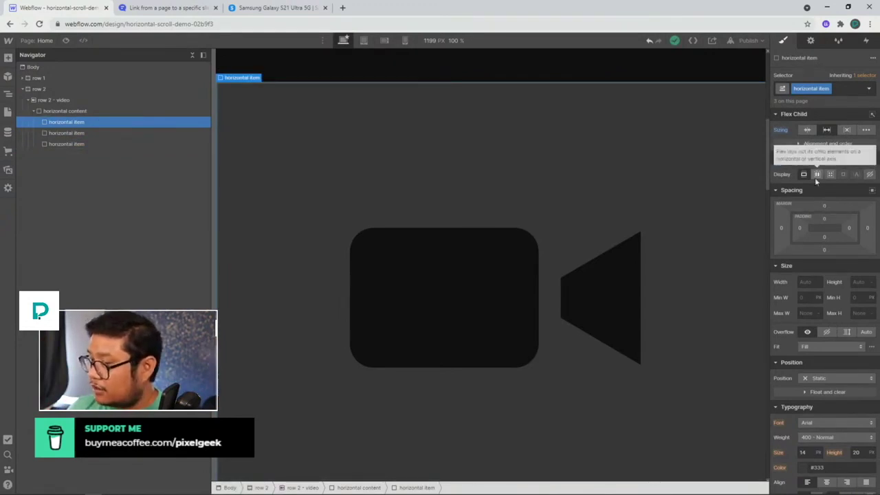
left_click(839, 91)
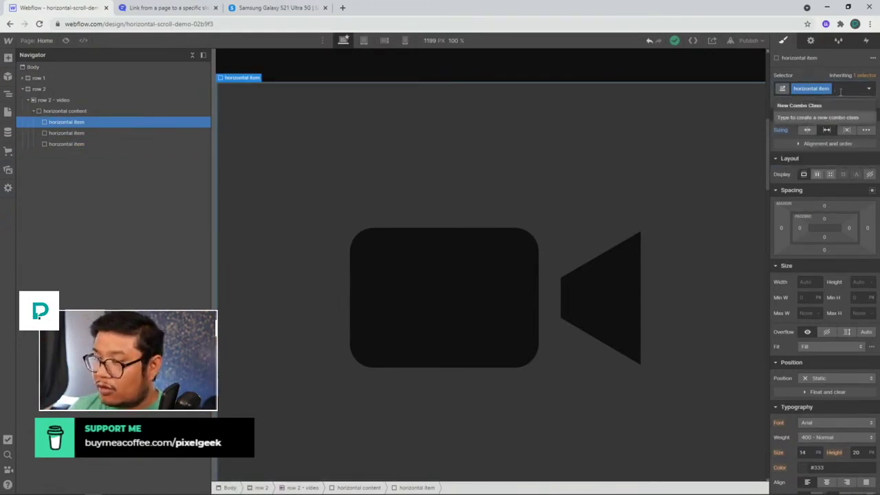
type("1")
key("Return")
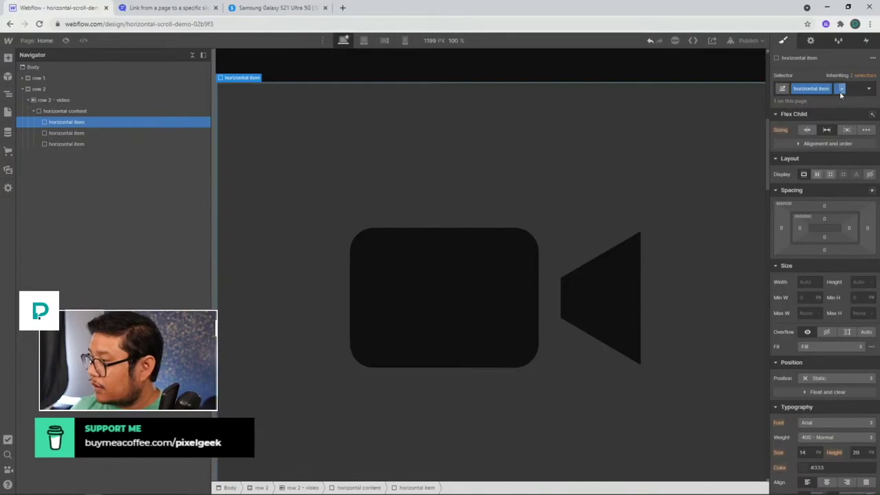
Set the first horizontal item's display to Flex with centered alignment and 112 px padding on all sides.
left_click(817, 174)
left_click(821, 208)
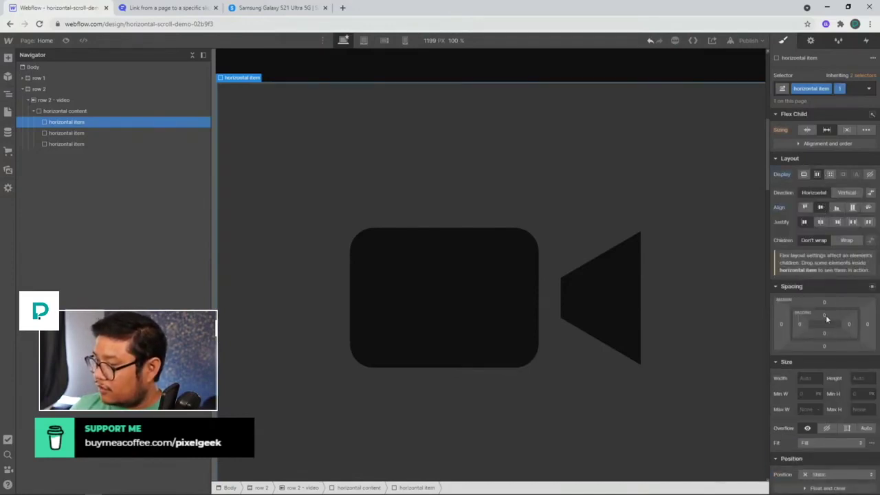
left_click_drag(826, 315, 843, 368)
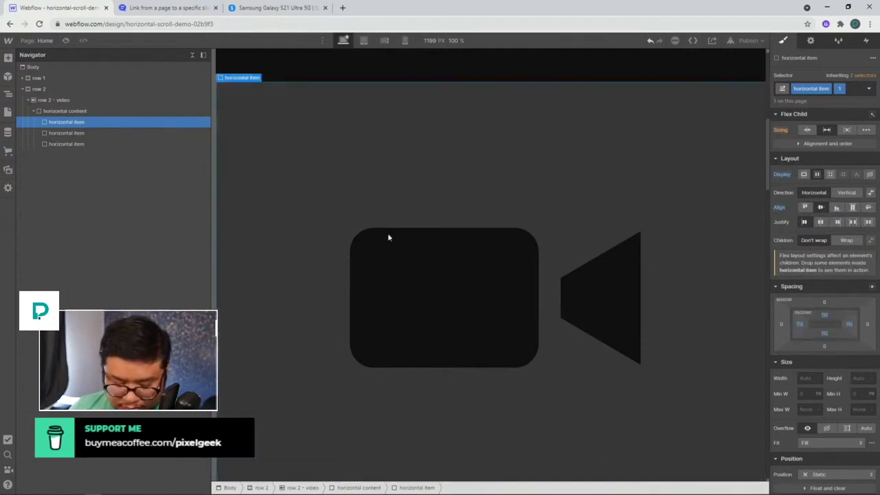
left_click(271, 8)
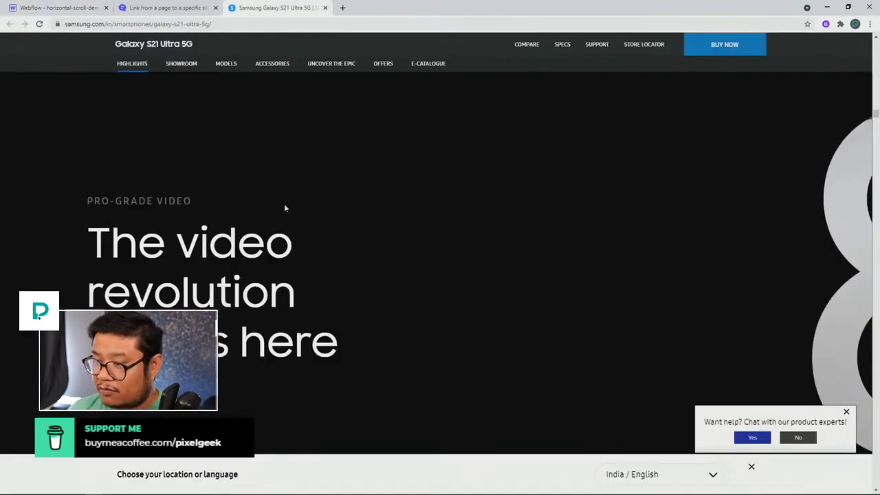
left_click(81, 10)
key("Escape")
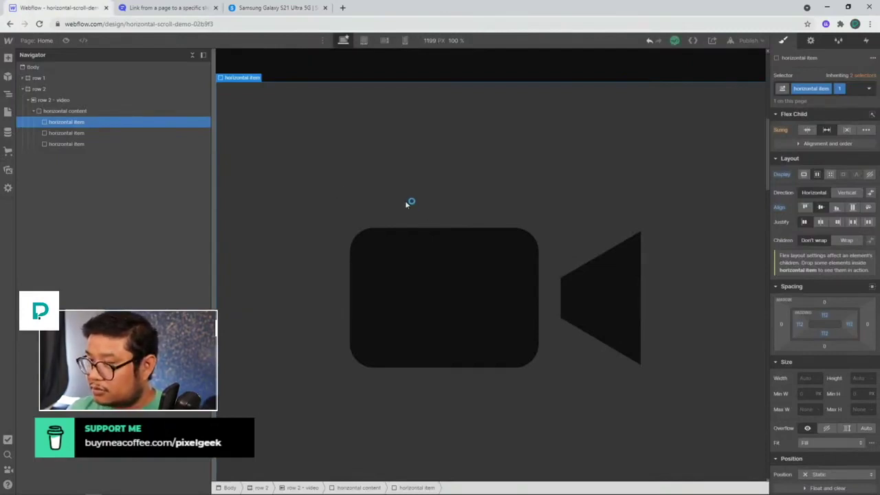
key("ctrl+k")
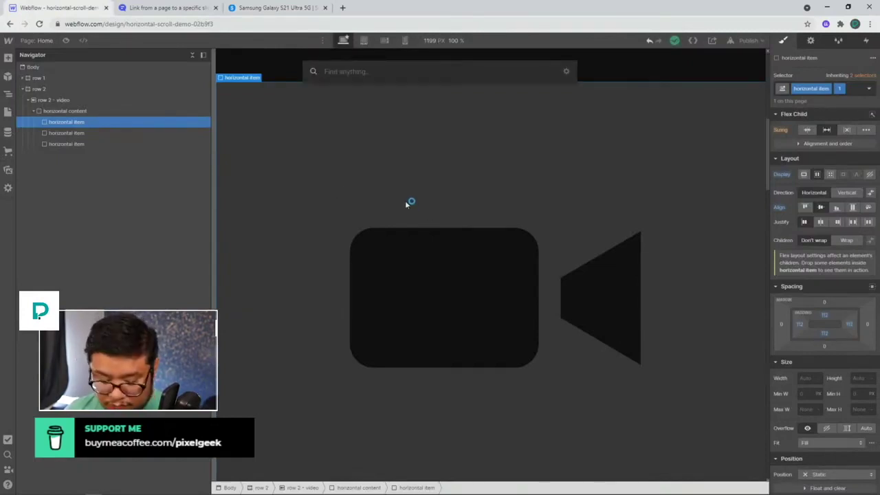
type("text")
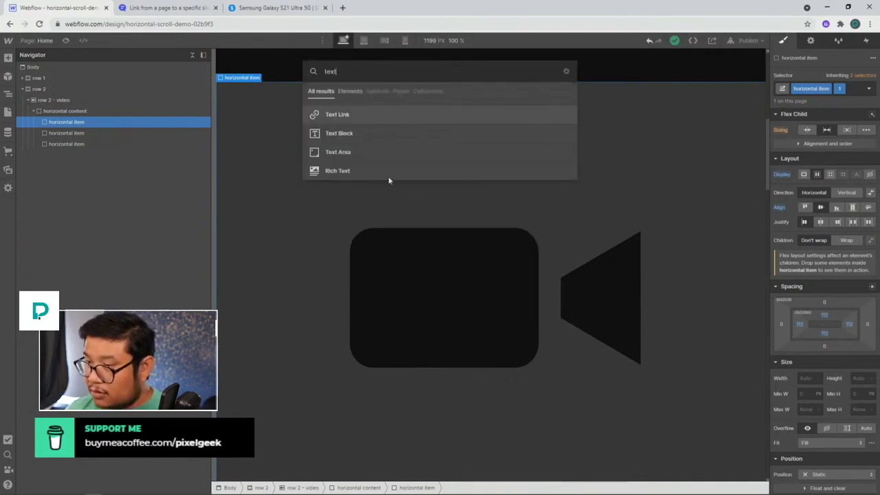
left_click(353, 136)
Replace the text block's placeholder text with "Small text here here".
double_click(324, 298)
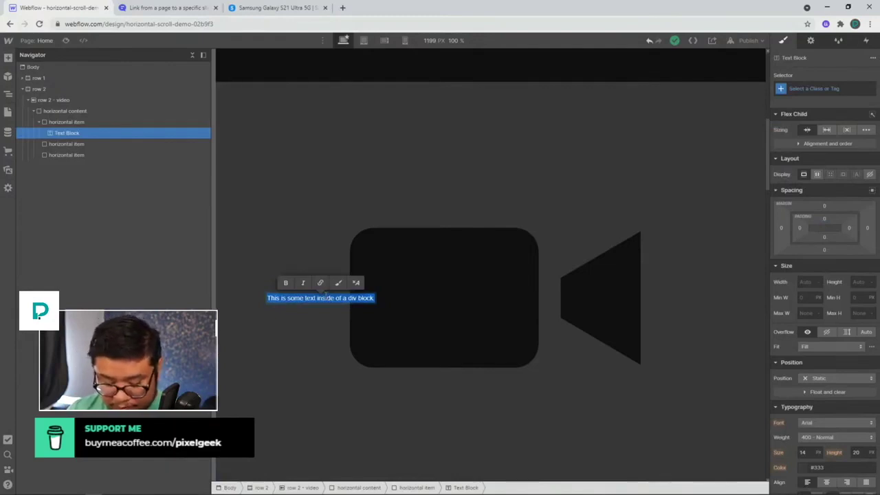
type("Small text")
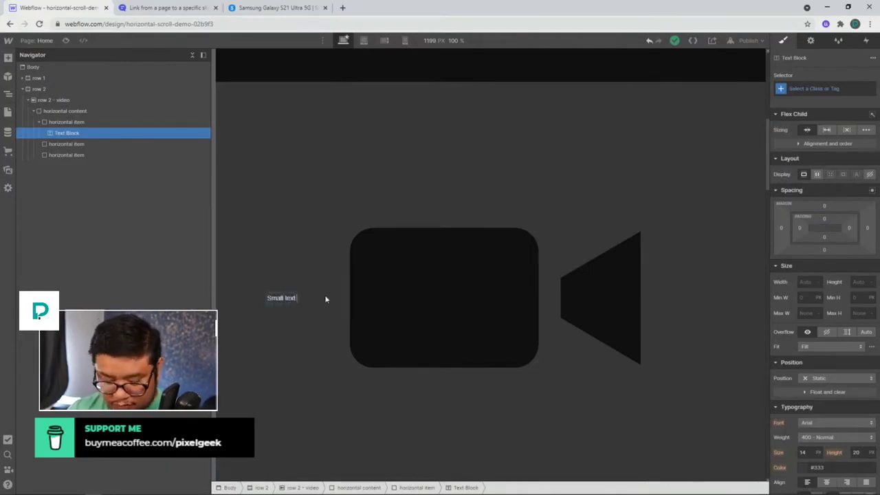
type(" here here")
key("Escape")
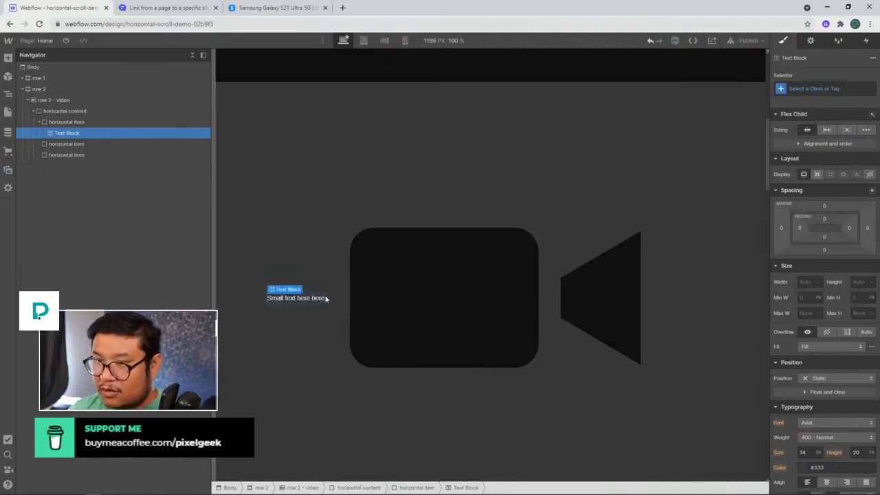
Check the small label on Samsung's page, then style the Webflow text block in all caps with 1 px letter spacing.
left_click(253, 8)
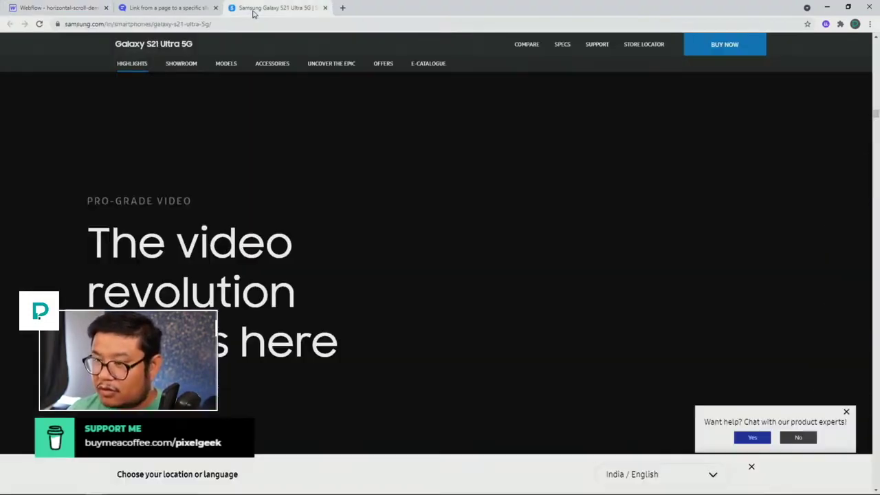
left_click(62, 9)
scroll(818, 395, "down", 3)
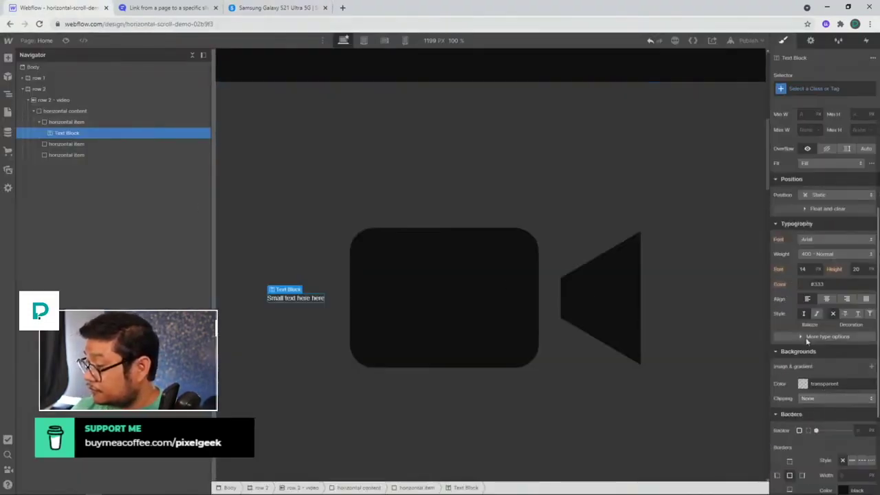
left_click(828, 337)
left_click(799, 375)
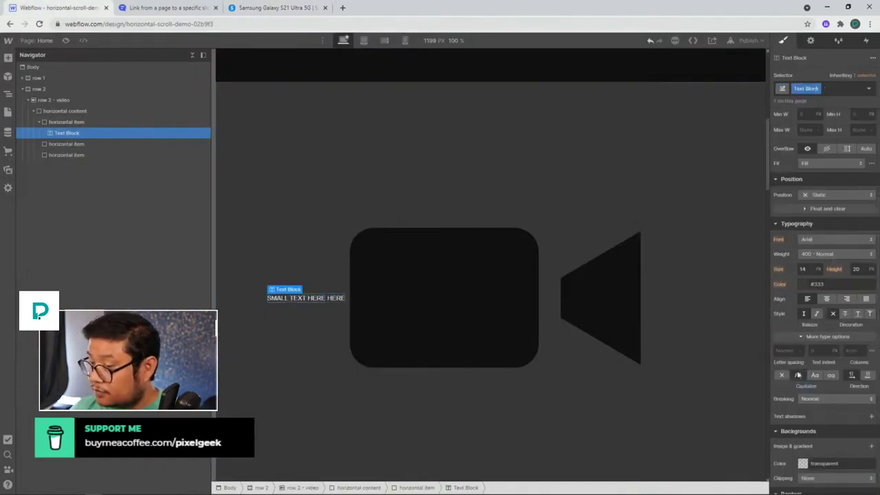
left_click(787, 352)
type("1")
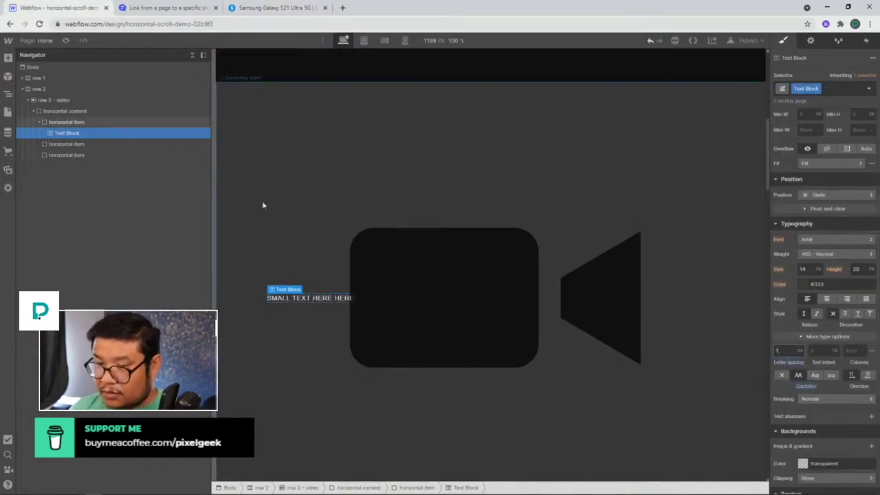
Add an H1 heading after the text block in the first horizontal item.
key("ctrl+e")
type("head")
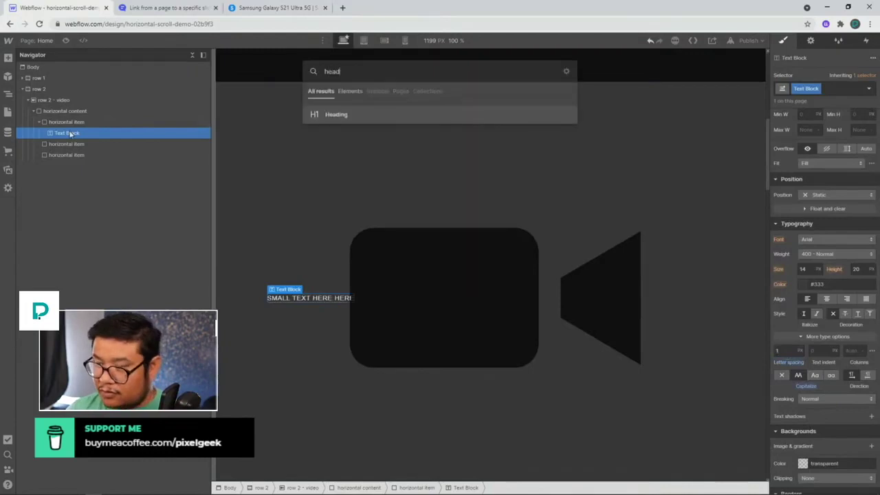
key("Return")
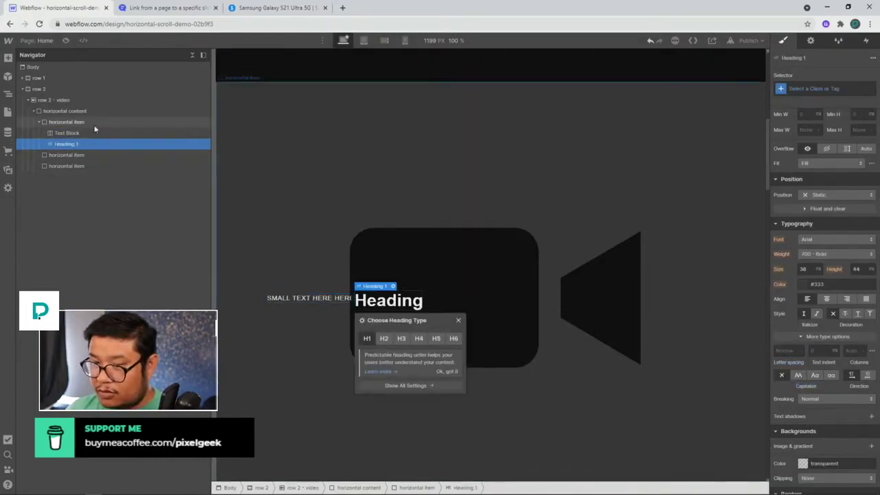
Set the first horizontal item's flex direction to Vertical, aligning its children to the left and justifying them to the center.
left_click(94, 123)
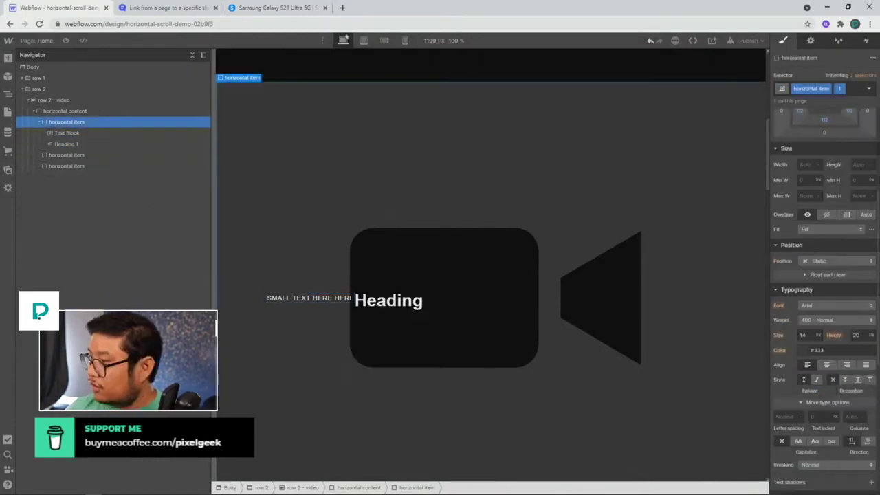
left_click(846, 193)
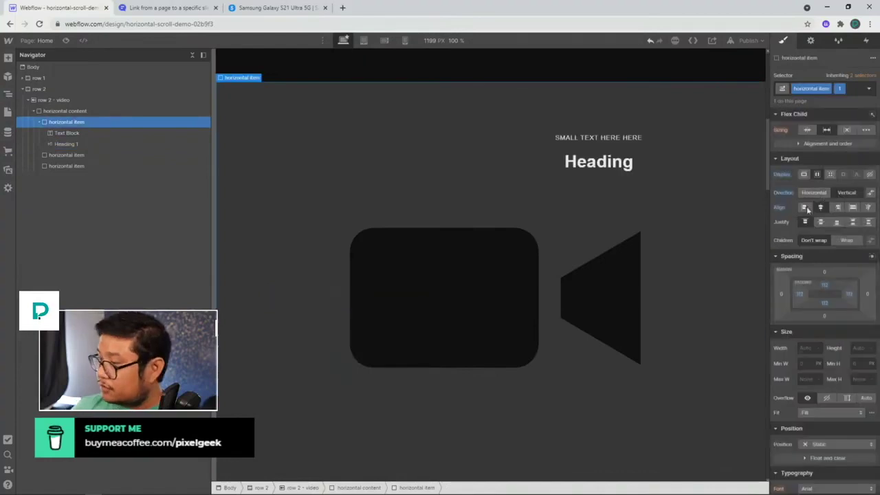
left_click(804, 207)
left_click(821, 222)
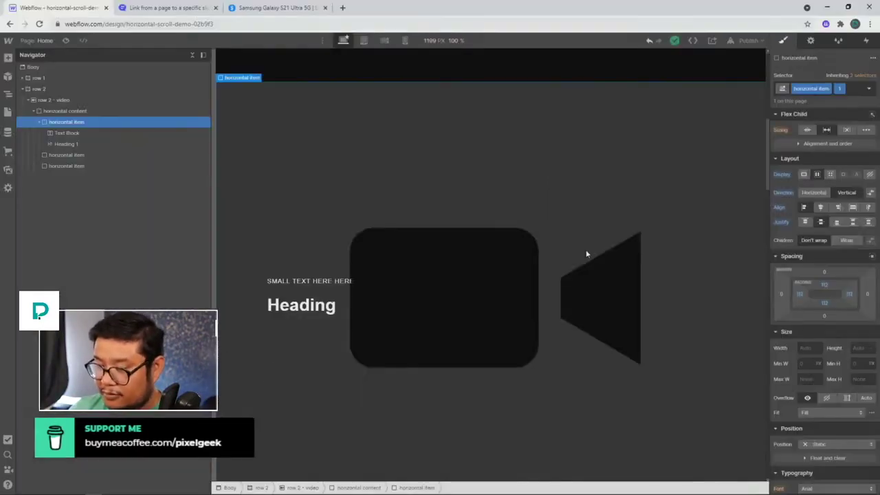
Replace the heading's placeholder text with "Some marketing copy goes here!".
scroll(560, 239, "down", 1)
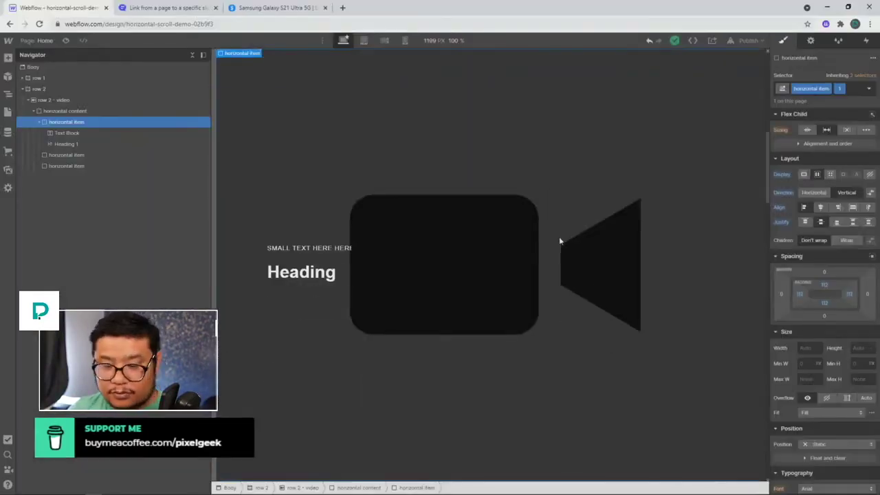
left_click(318, 272)
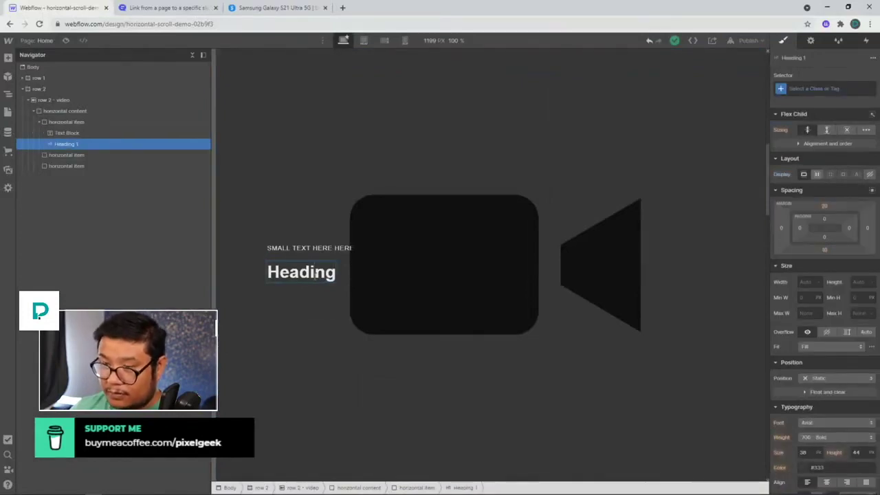
double_click(319, 272)
type("Som")
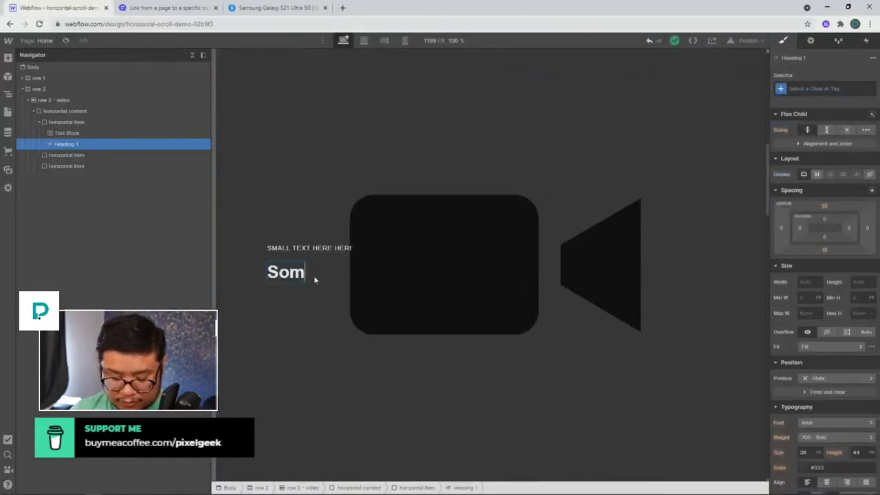
type("e marketing copy ")
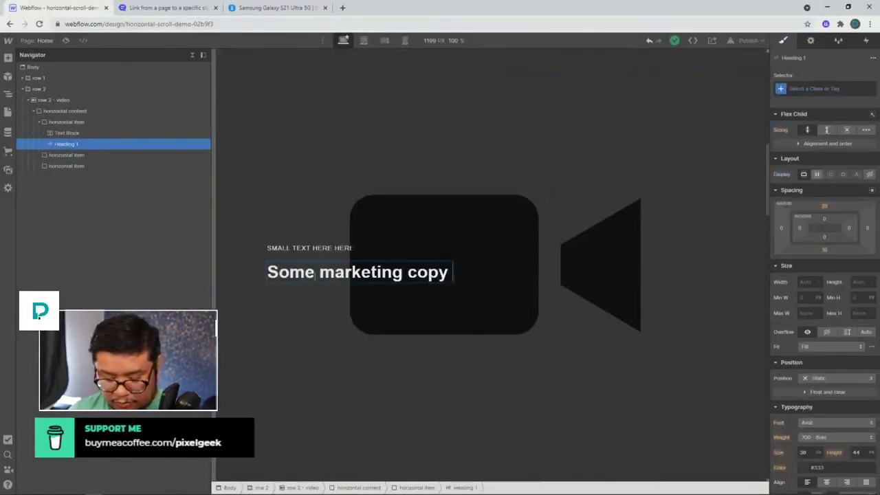
type("goes here!")
key("Escape")
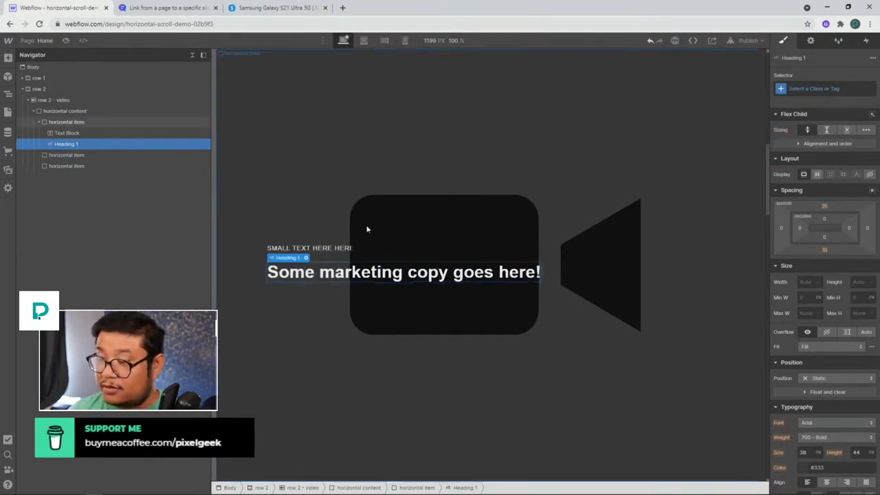
Set the marketing heading's font size to 50 px and its maximum width to 500 px.
left_click(805, 452)
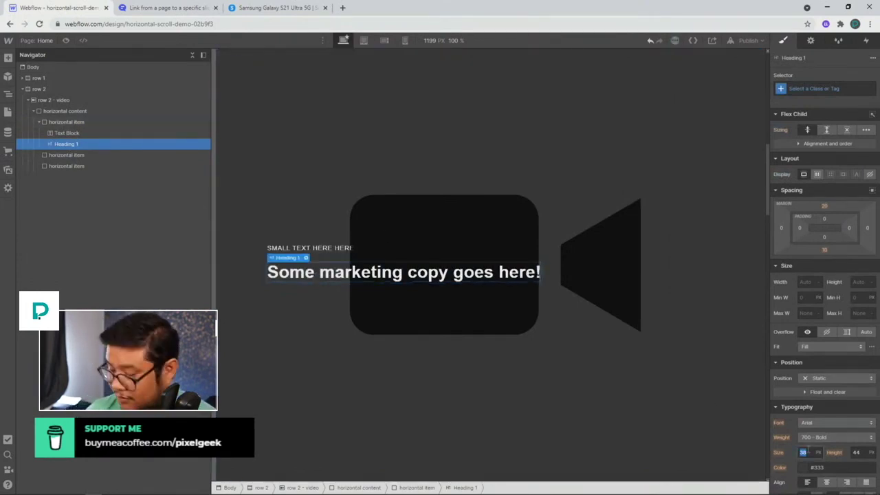
type("50")
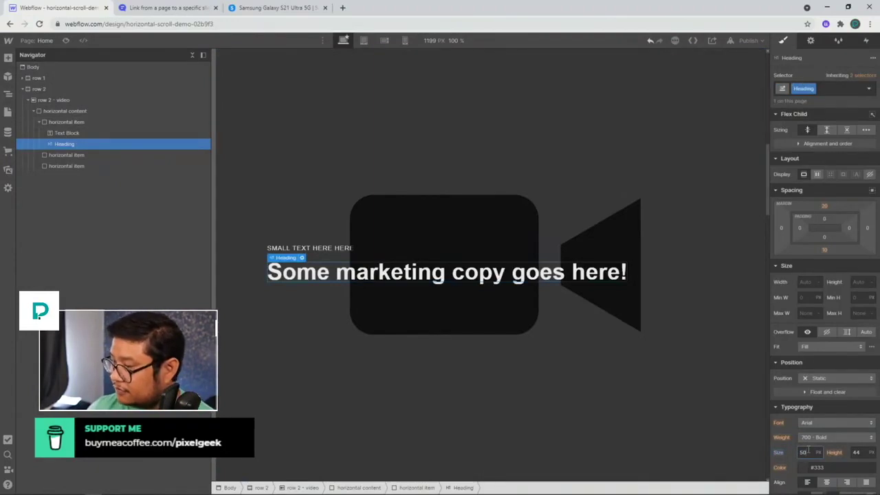
left_click(806, 313)
type("550")
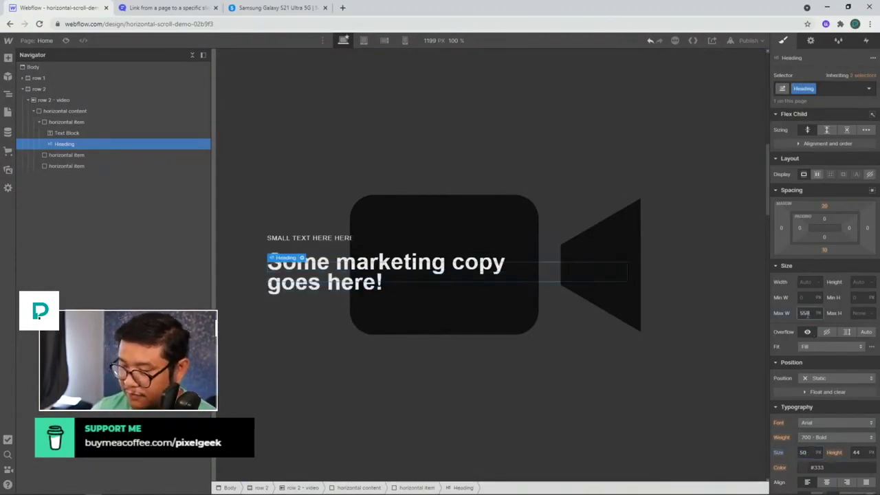
key("BackSpace")
key("BackSpace")
type("00")
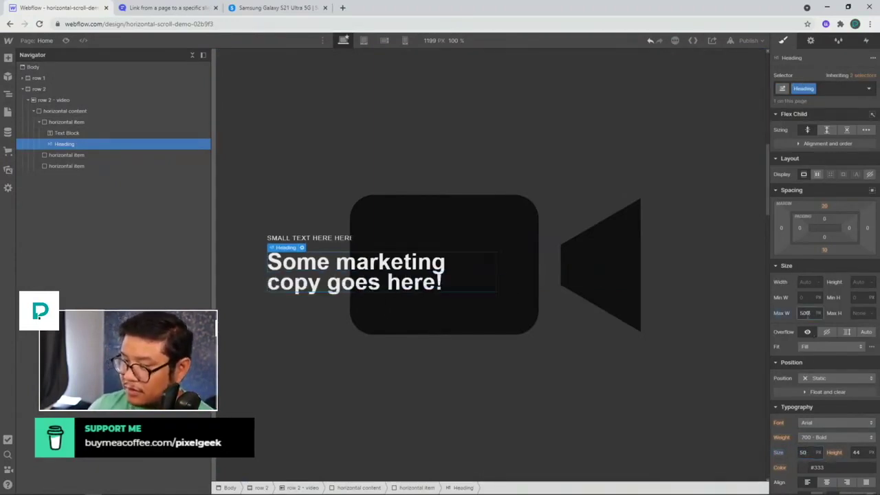
Set the marketing heading's line height to 1.3.
left_click(856, 453)
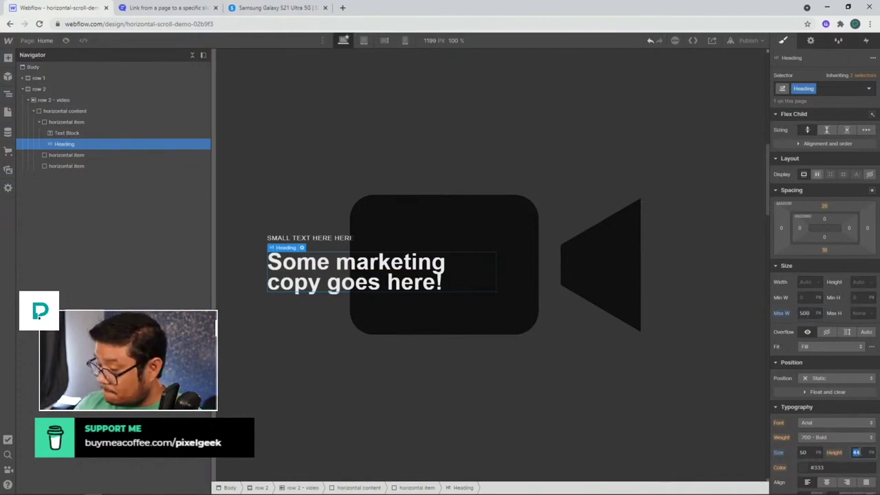
type("1.3")
key("Return")
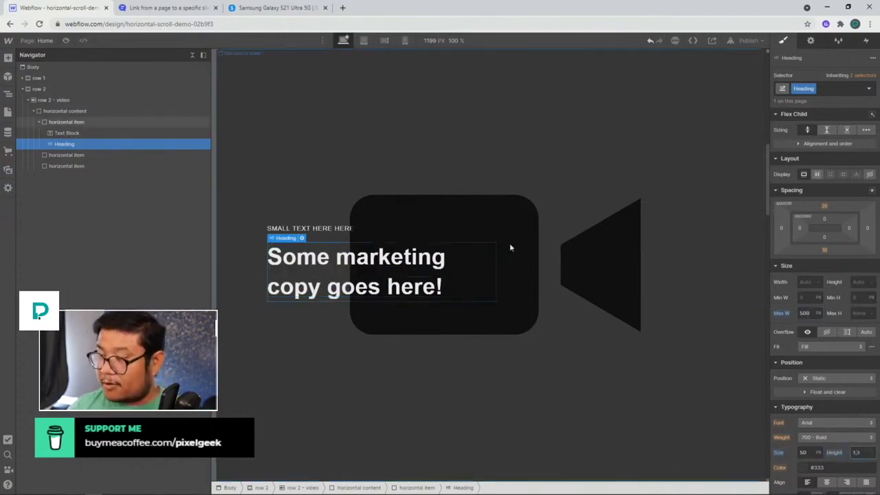
Set the first horizontal item's background color to black (#000000).
left_click(417, 126)
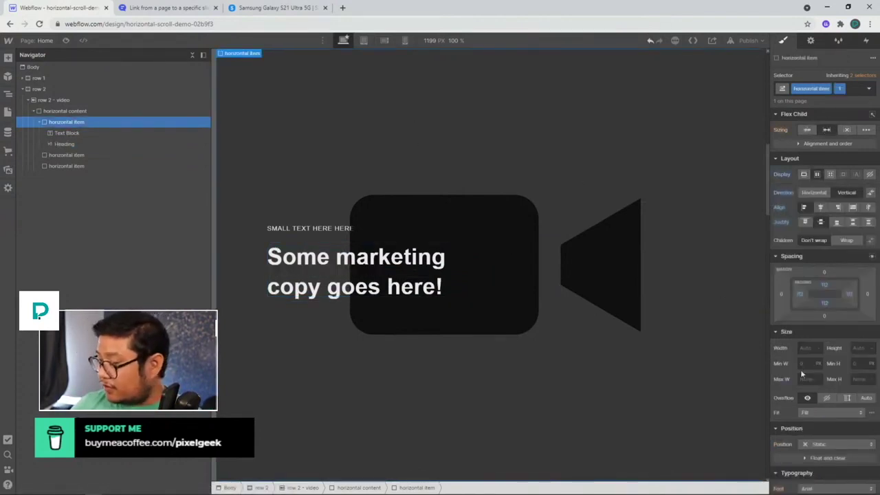
scroll(814, 370, "down", 2)
scroll(814, 370, "down", 3)
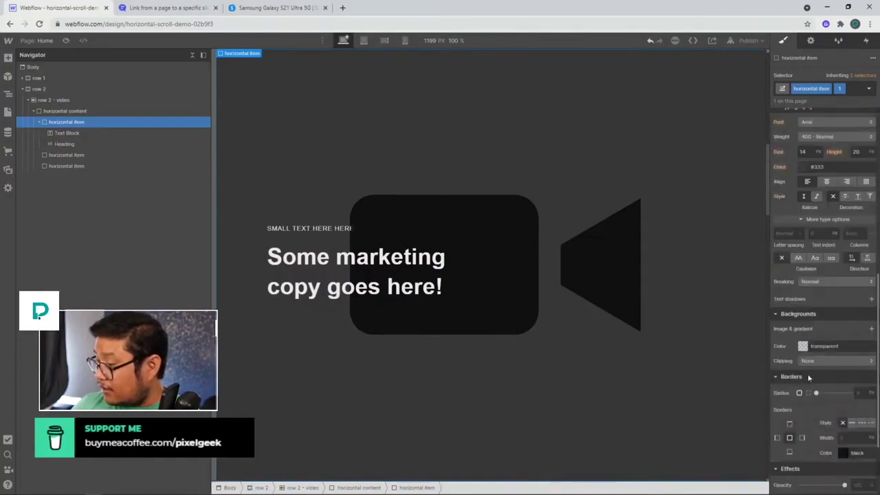
left_click(802, 346)
left_click_drag(799, 263, 727, 294)
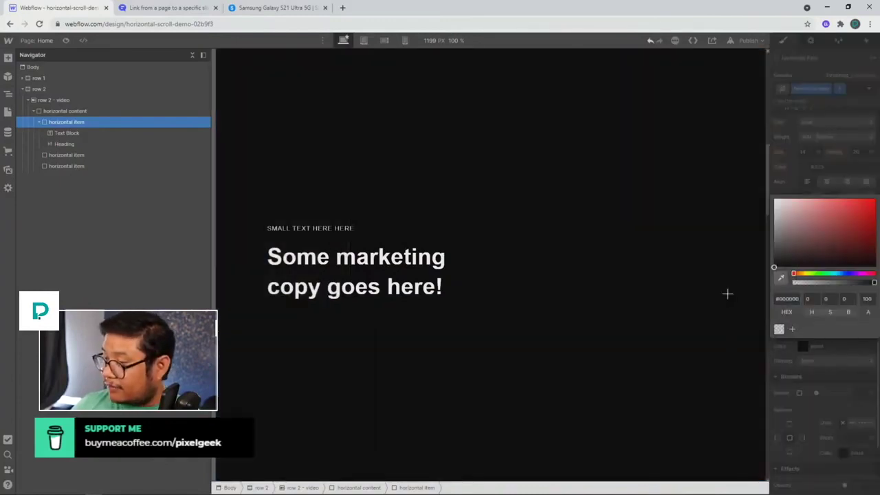
left_click(728, 293)
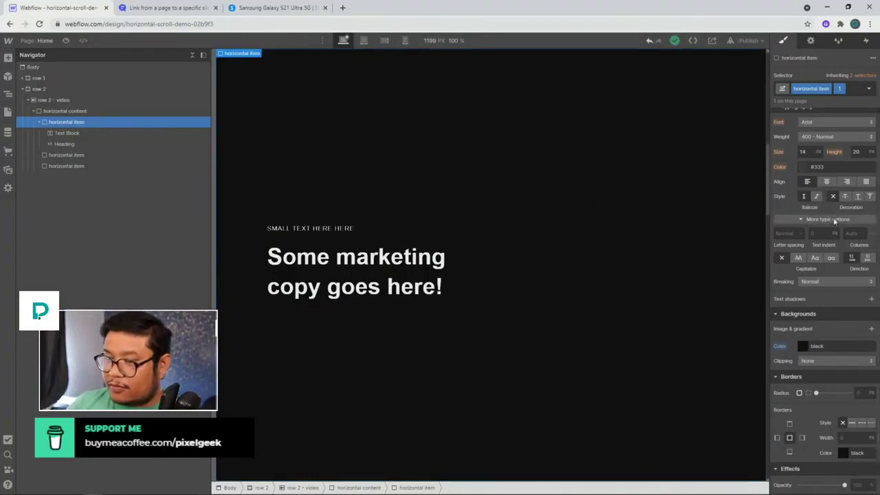
Hide the first horizontal item by setting its display to None.
scroll(835, 220, "up", 4)
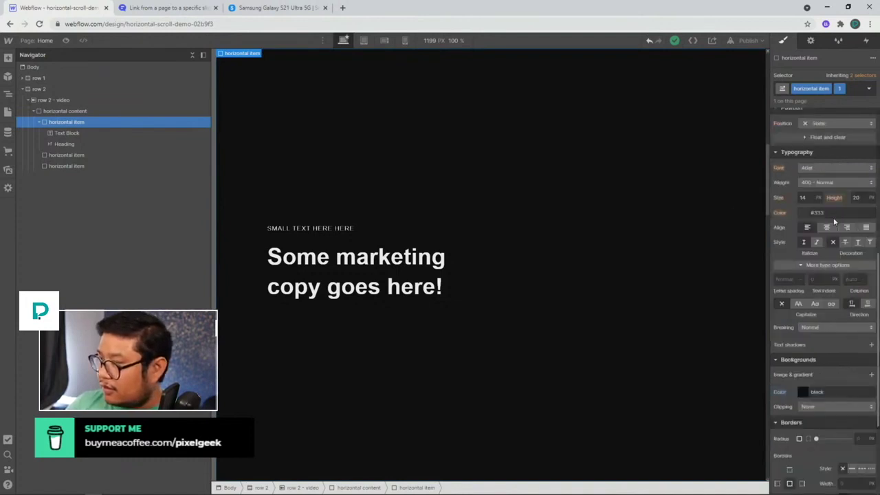
scroll(835, 220, "up", 2)
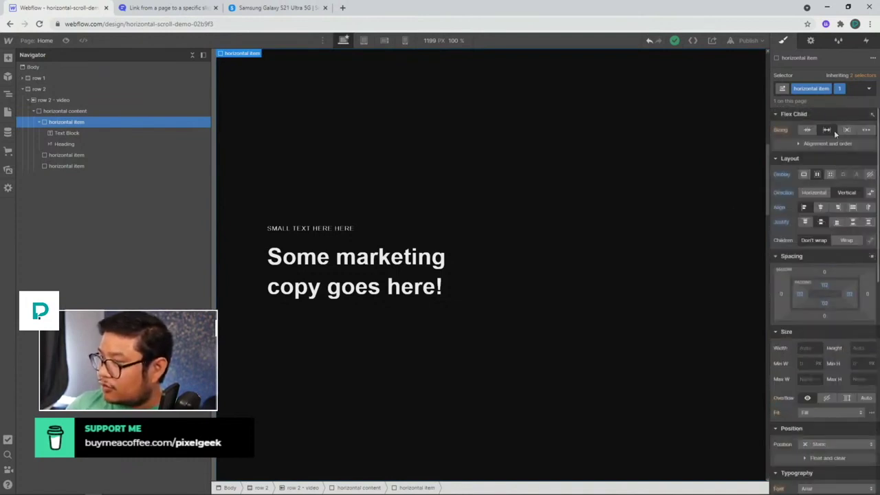
left_click(870, 176)
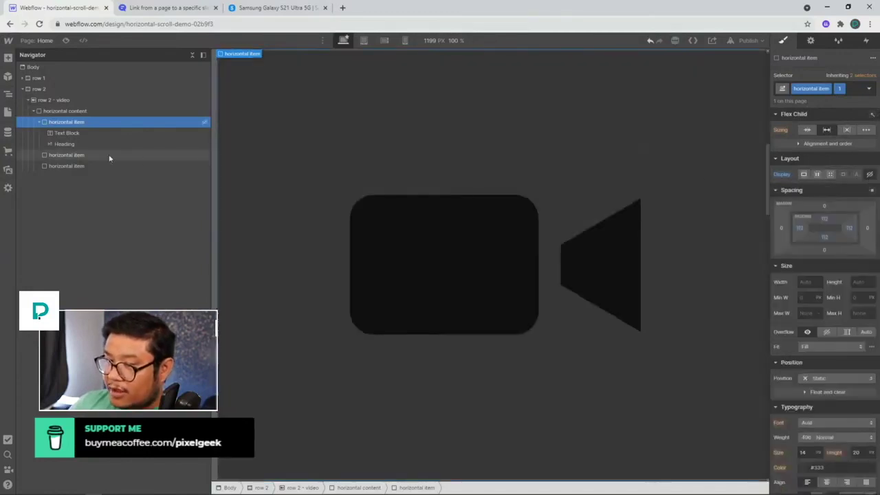
Add the combo class "2" to the second horizontal item.
left_click(126, 155)
left_click(842, 88)
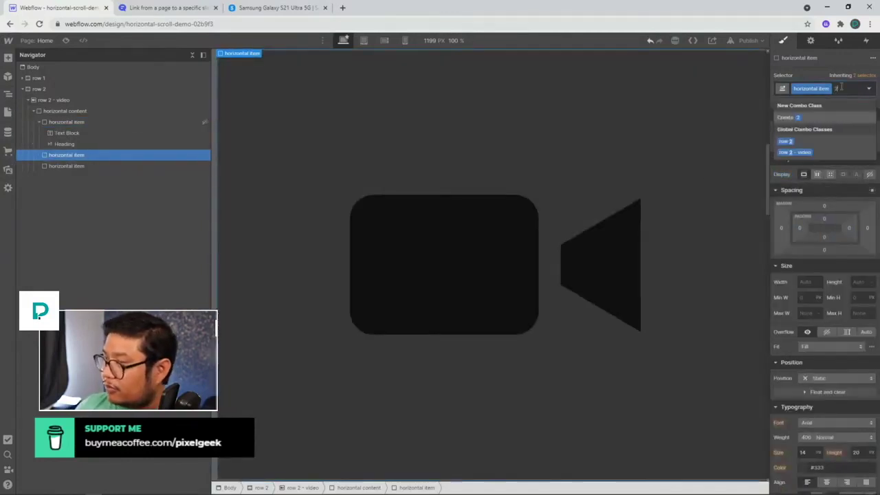
key("Escape")
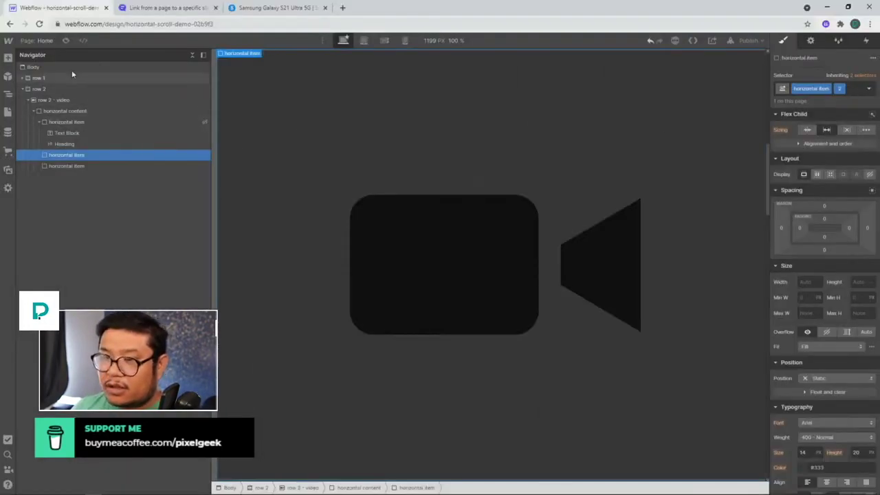
Open the Untitled page and cut the HTML Embed containing the large SVG text mask.
key("p")
left_click(76, 125)
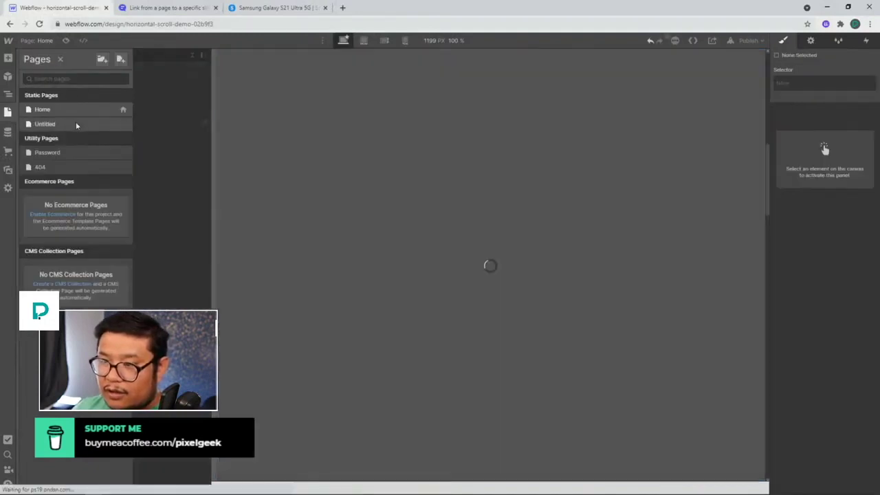
left_click(319, 111)
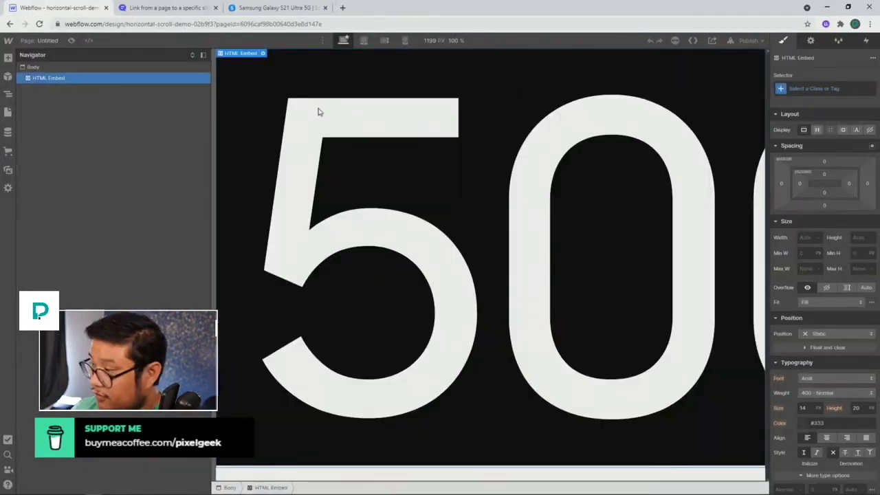
key("Delete")
Return to the Home page and paste the HTML Embed into row 2's second horizontal item.
key("p")
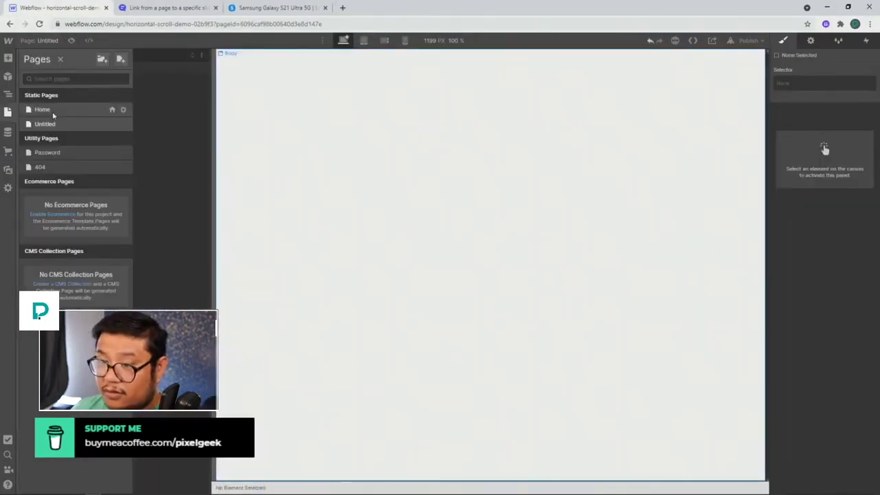
left_click(53, 111)
left_click(35, 91)
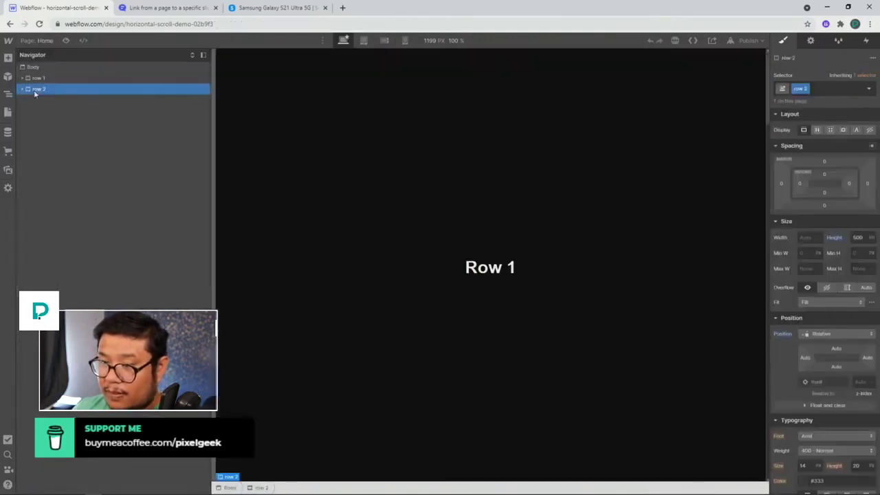
left_click(22, 90)
left_click(28, 101)
left_click(50, 114)
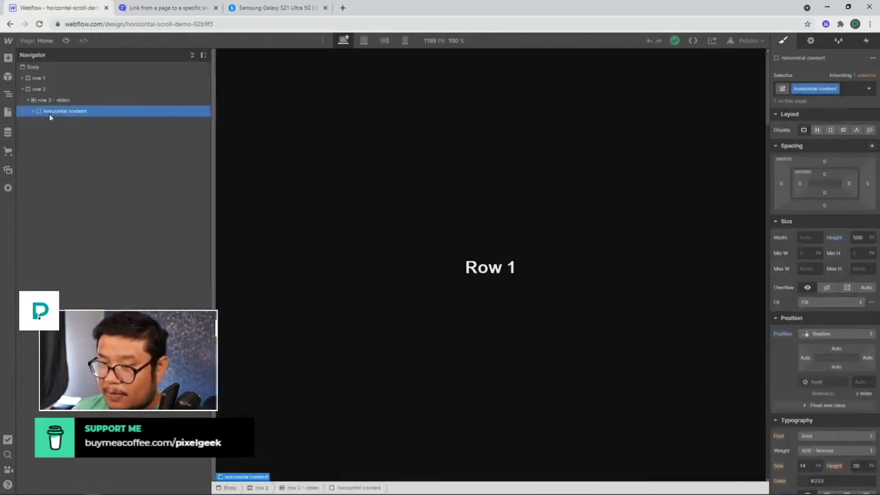
left_click(38, 110)
left_click(59, 133)
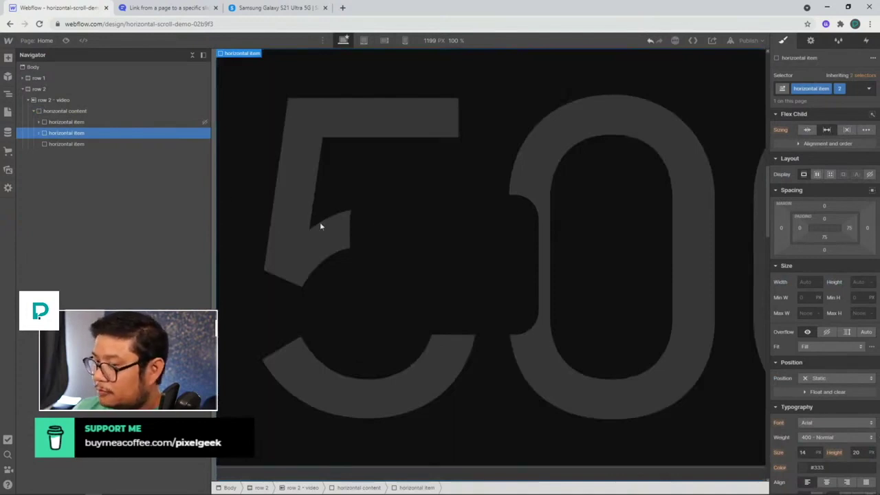
Hide the second horizontal item by setting its display to None, and select the third item.
left_click(870, 174)
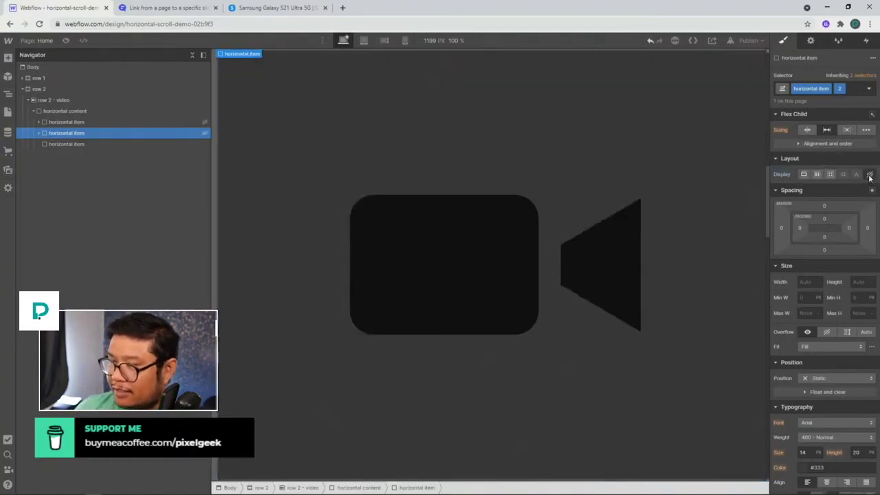
left_click(90, 145)
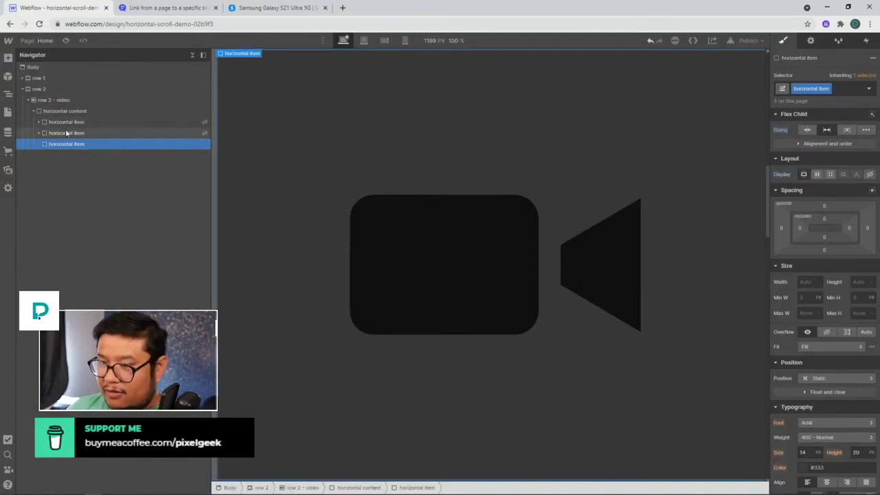
Show the second and first horizontal items again by setting their display to Block.
left_click(88, 133)
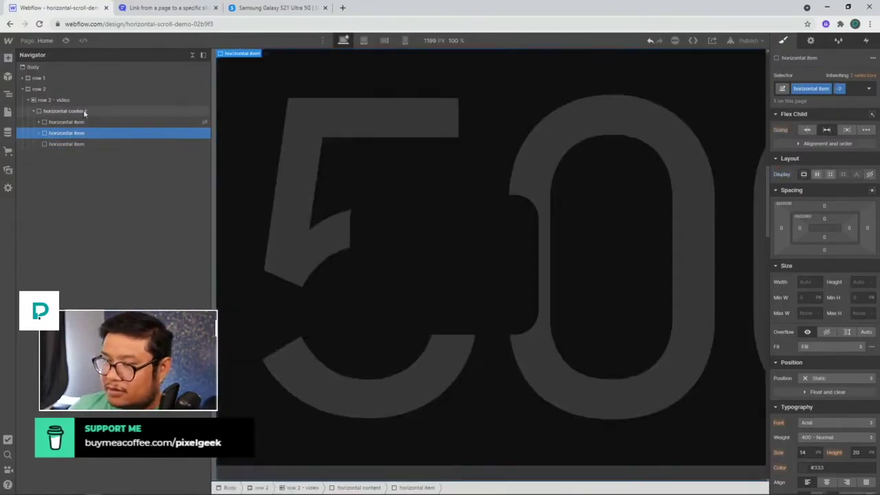
left_click(76, 122)
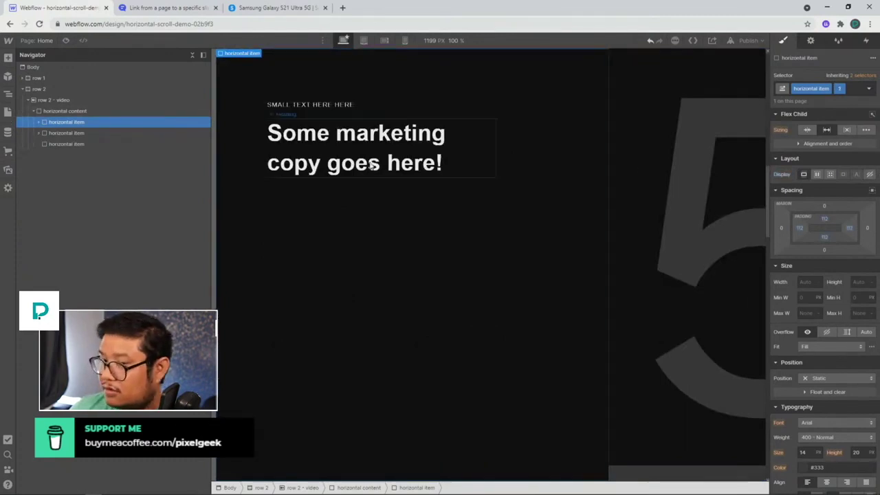
left_click(122, 132)
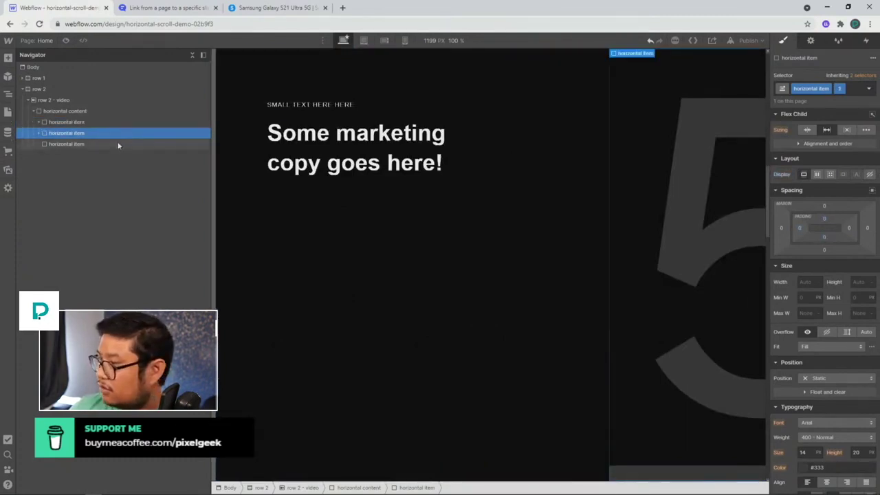
left_click(117, 141)
left_click(120, 135)
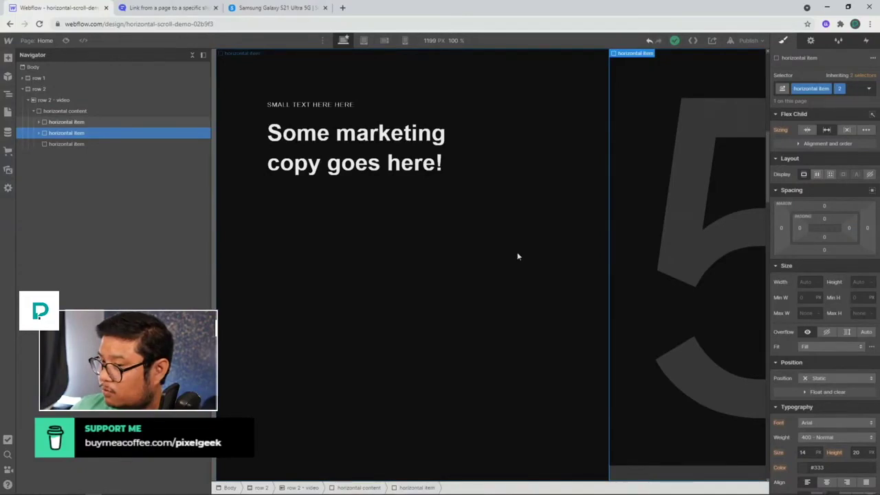
Set the horizontal content container's width to 300 VW.
left_click(99, 114)
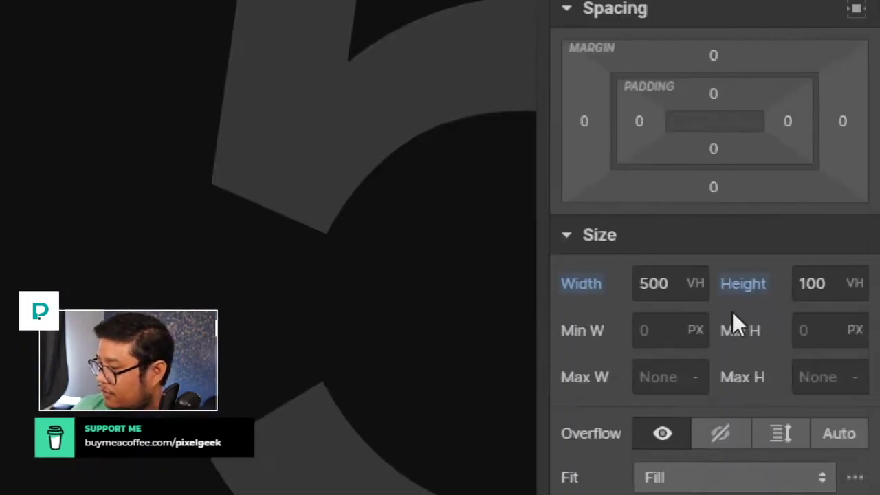
double_click(808, 304)
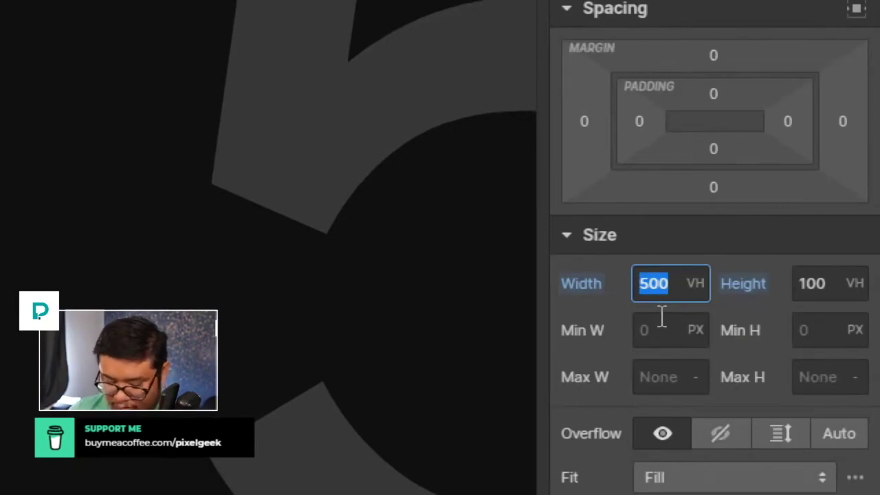
type("500vw")
key("Return")
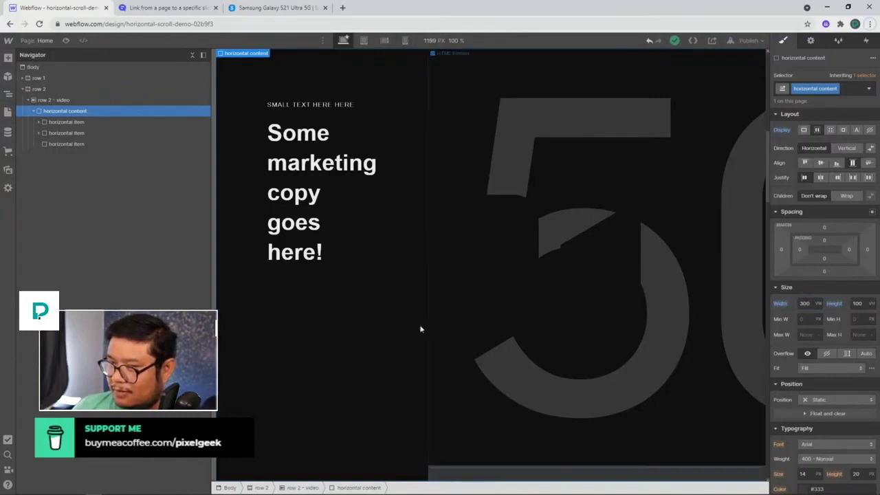
On the shared horizontal item base class, set the flex sizing to Shrink if needed and the width to 100 VW.
left_click(88, 121)
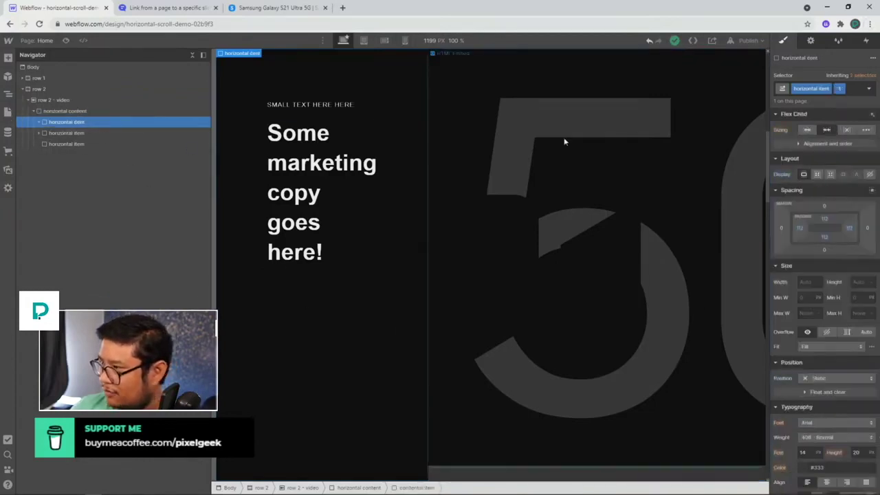
left_click(860, 75)
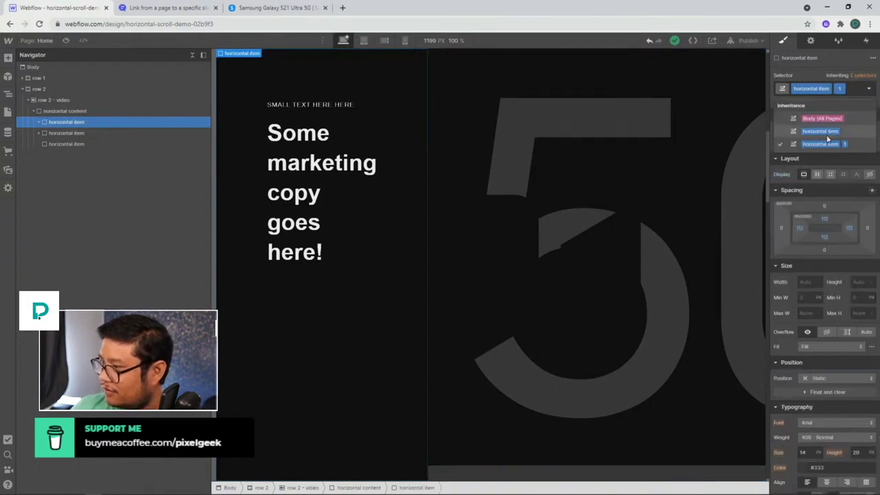
left_click(820, 130)
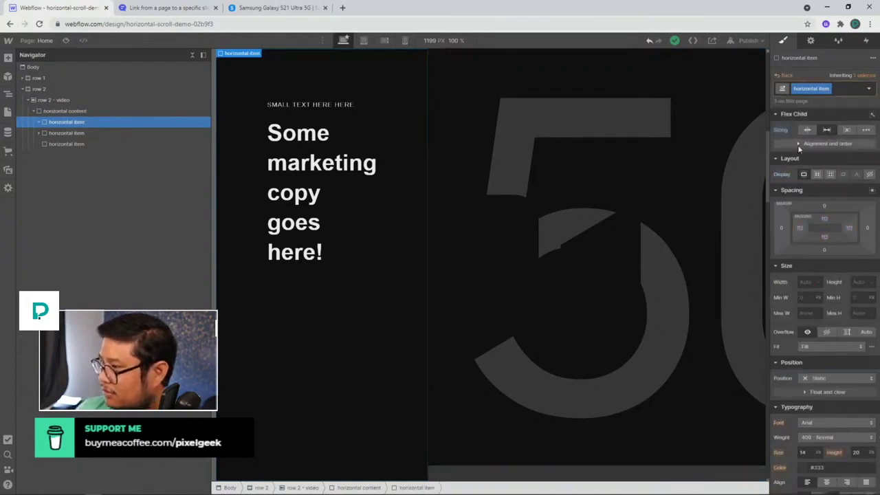
left_click(806, 282)
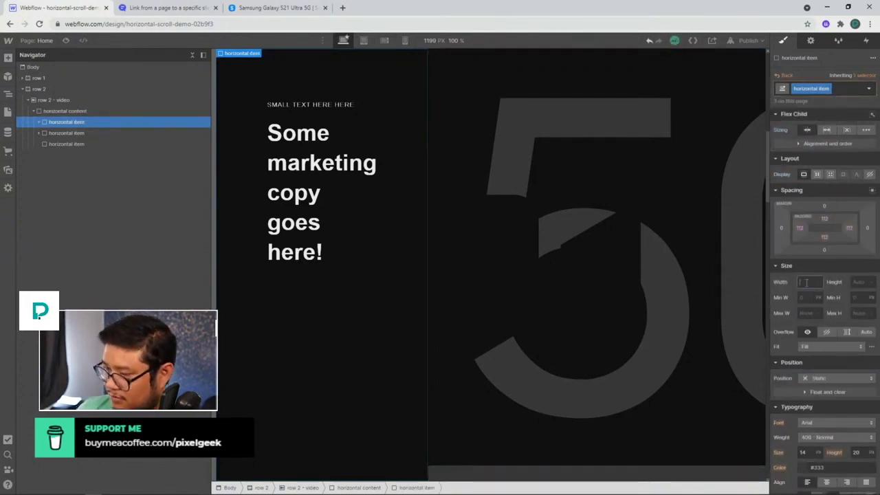
type("100vw")
key("Return")
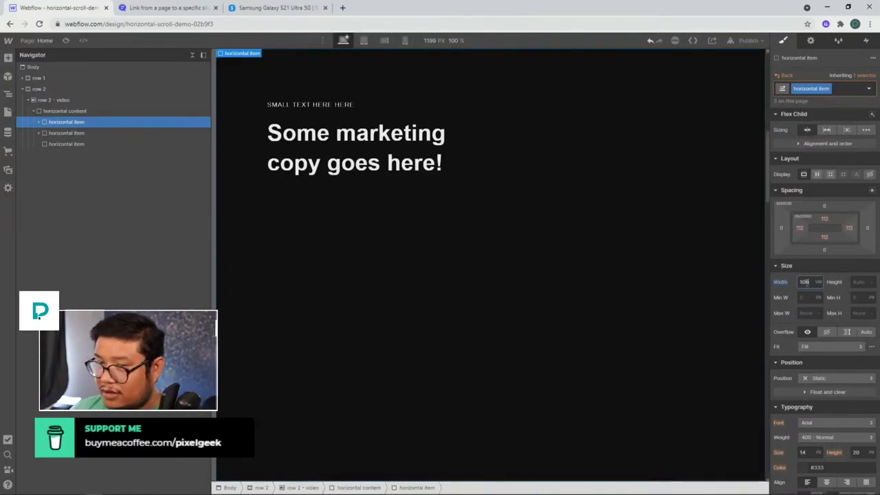
Set the first horizontal item's display back to Flex so its text is vertically centered.
left_click(91, 113)
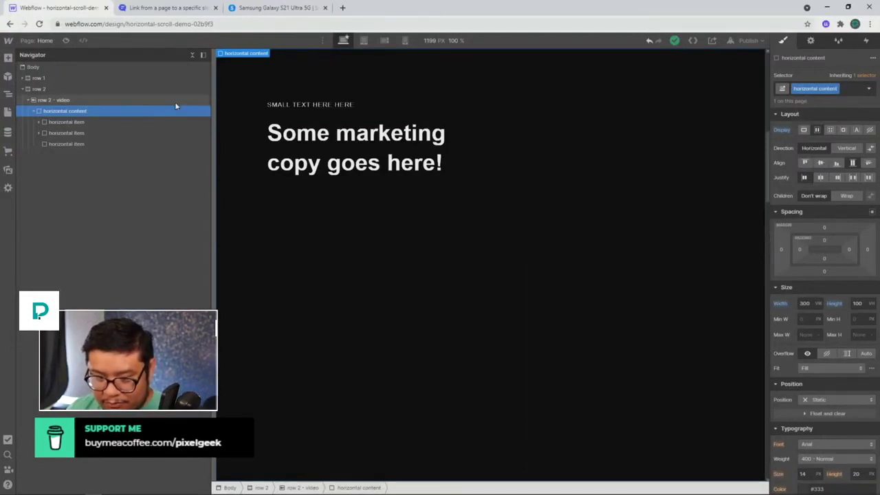
left_click(438, 268)
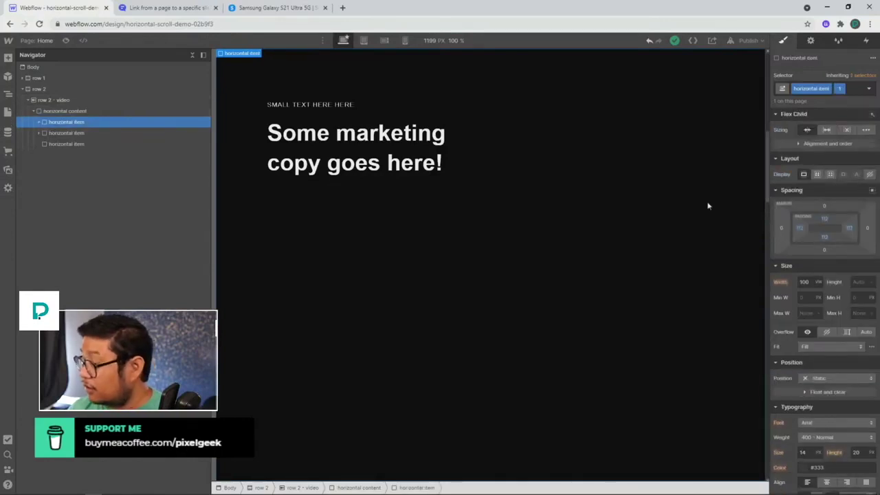
left_click(40, 123)
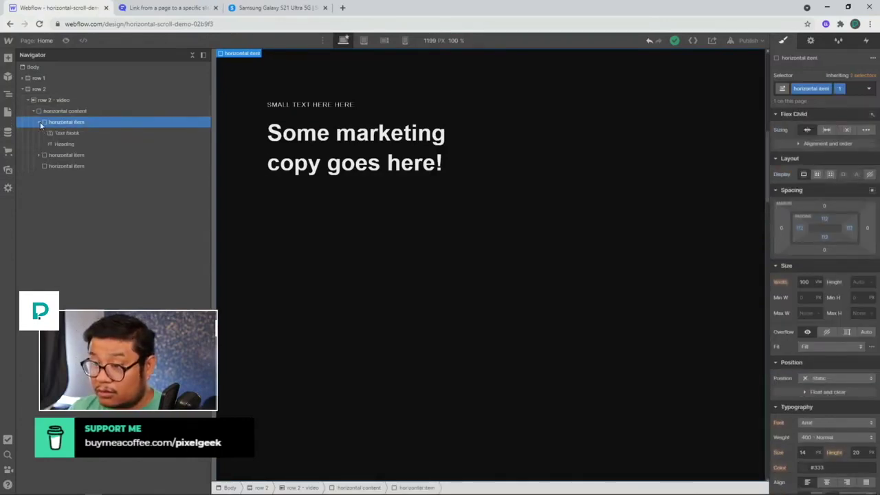
left_click(817, 175)
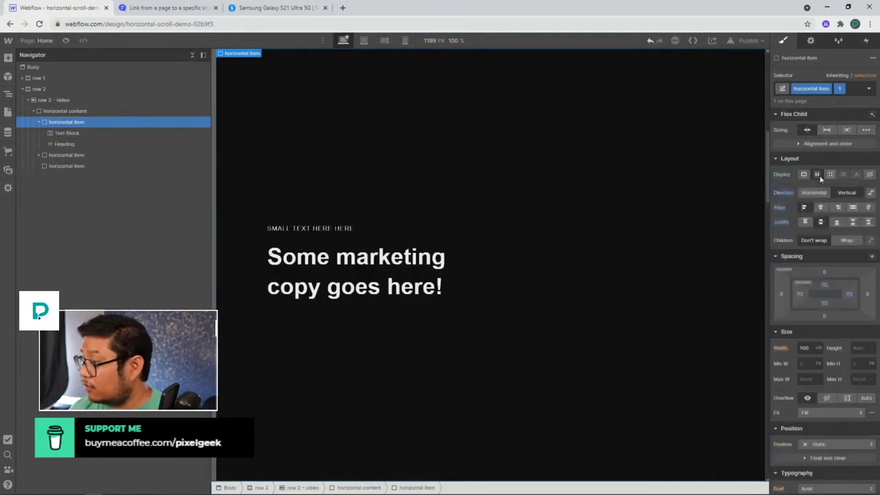
left_click(98, 114)
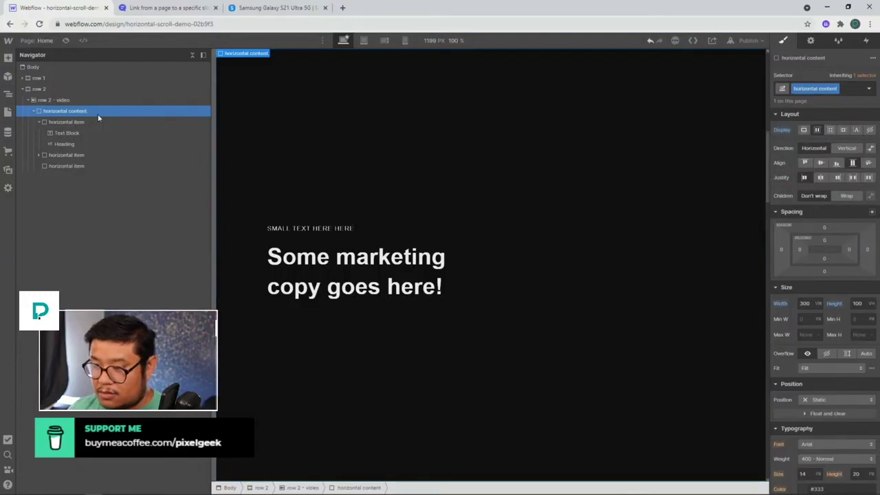
left_click(123, 122)
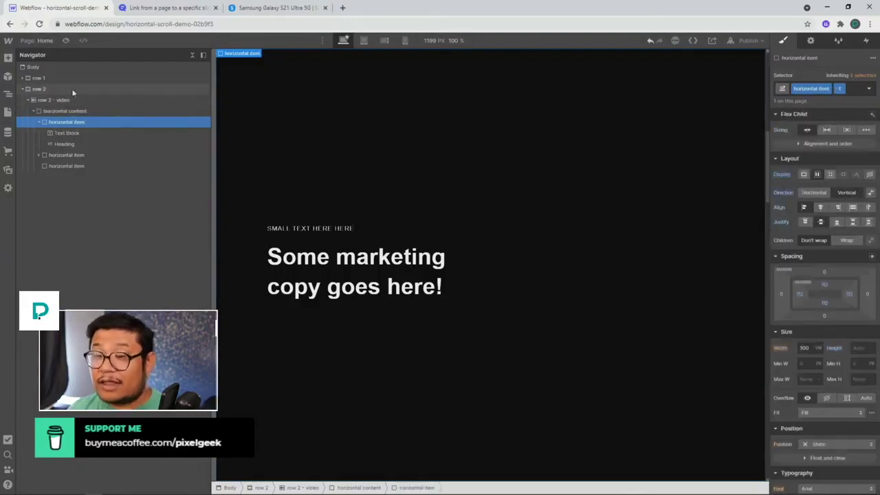
Duplicate the row 1 section into the body so that the copy sits below row 2.
left_click(33, 111)
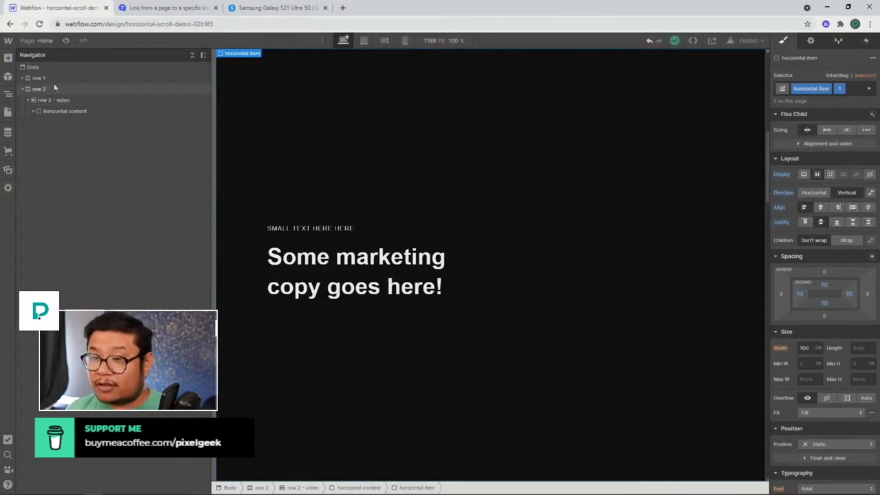
left_click(61, 78)
left_click(42, 66)
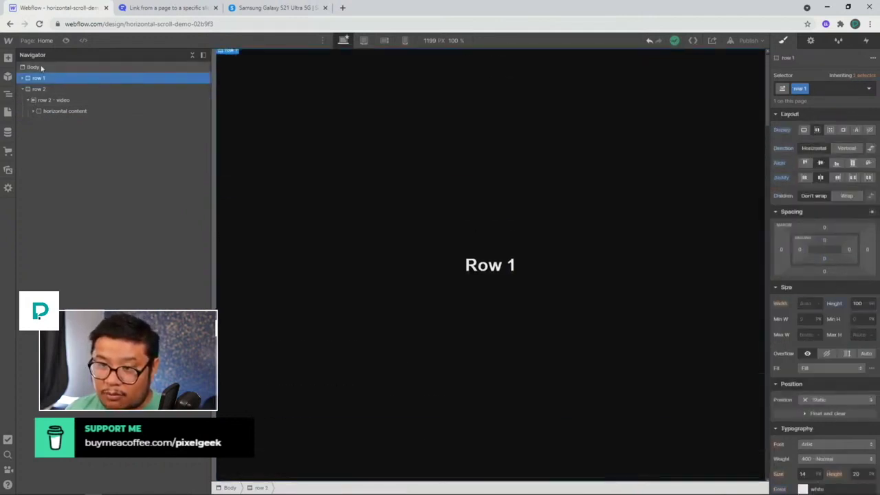
key("ctrl+v")
left_click(51, 123)
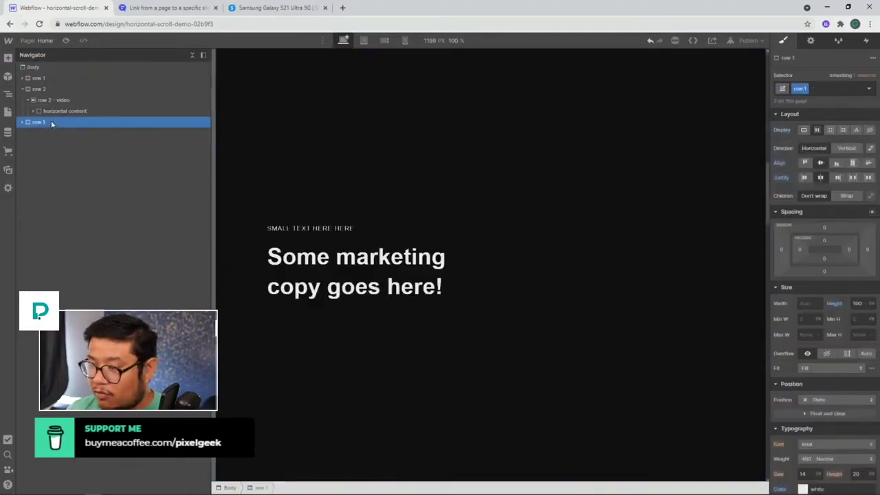
Change the heading text in the copied row section to "Row 3".
scroll(327, 307, "down", 3)
scroll(516, 410, "down", 3)
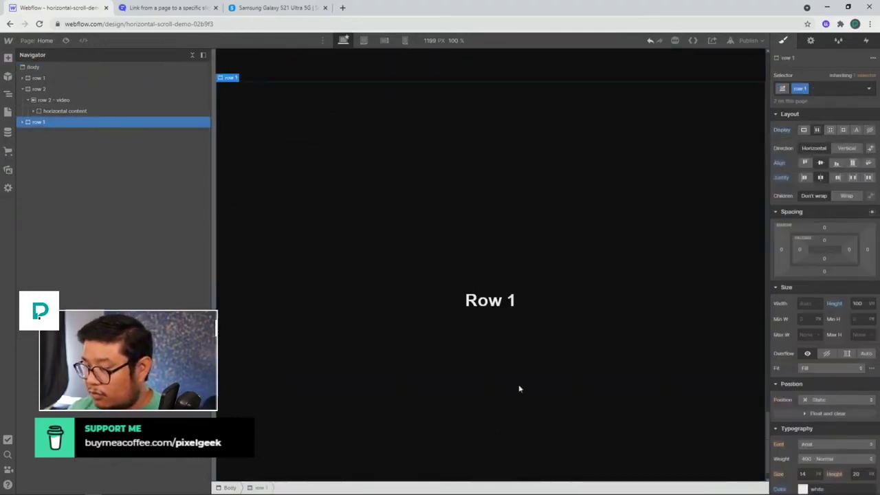
left_click(498, 306)
double_click(519, 304)
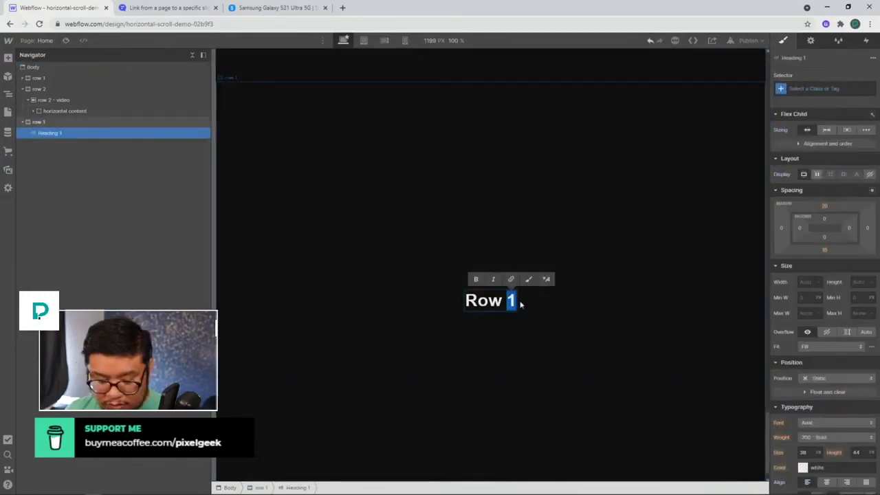
type("3")
key("Escape")
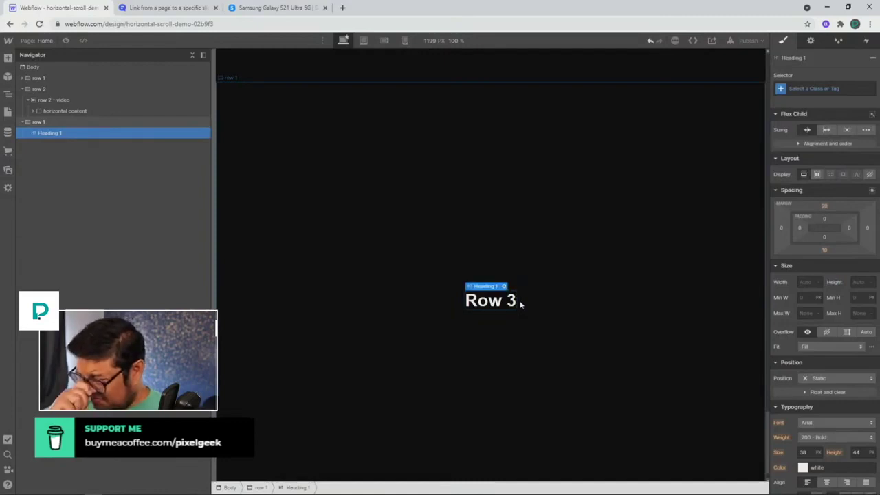
Add a While scrolling in view element trigger to the row 2 section.
scroll(424, 259, "up", 5)
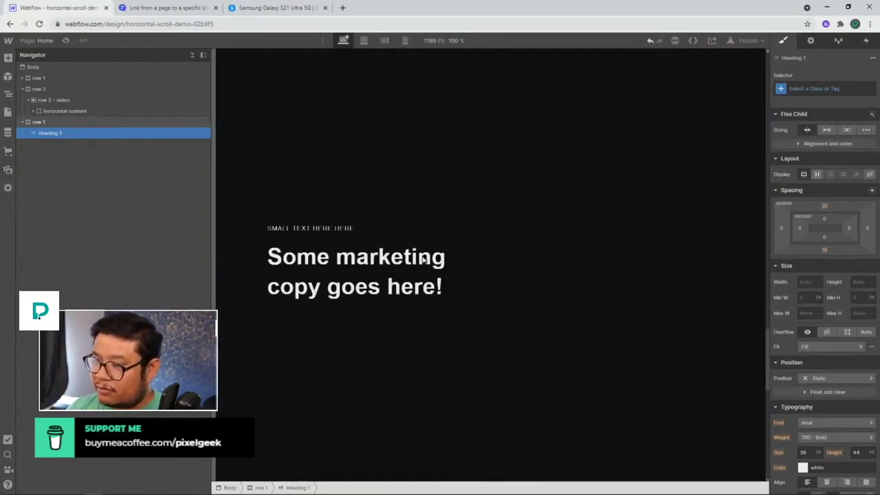
scroll(424, 260, "up", 2)
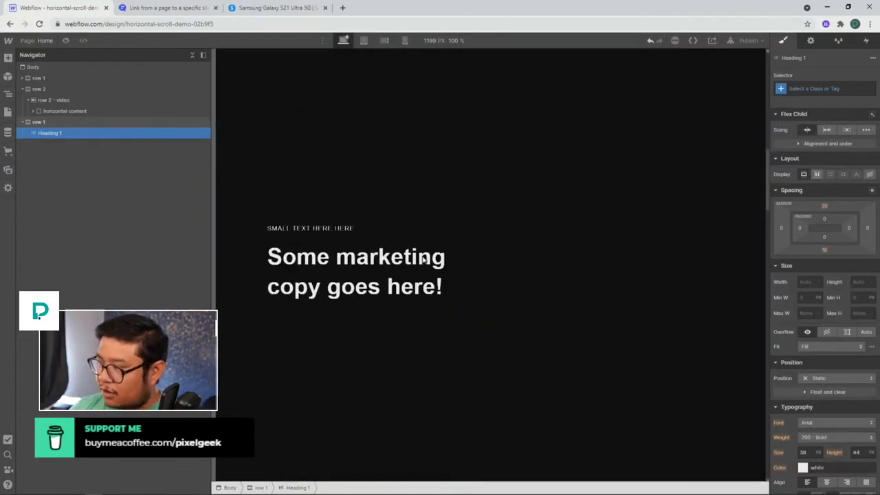
scroll(423, 259, "up", 10)
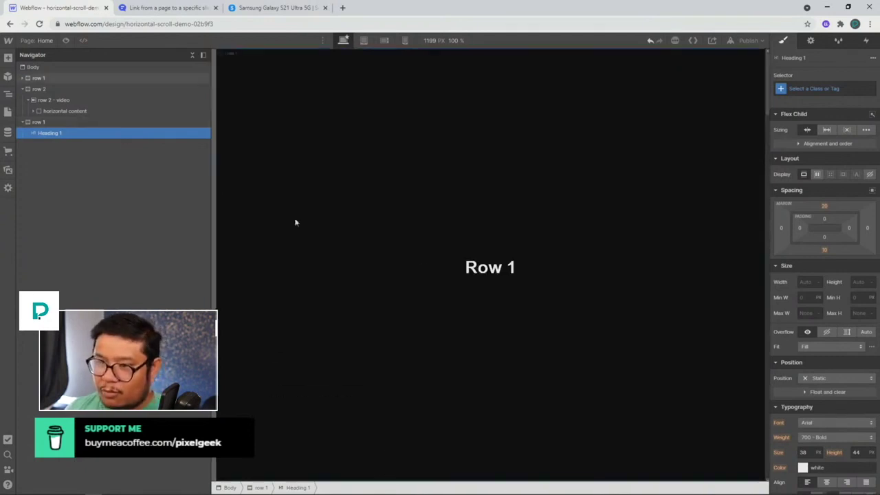
left_click(53, 67)
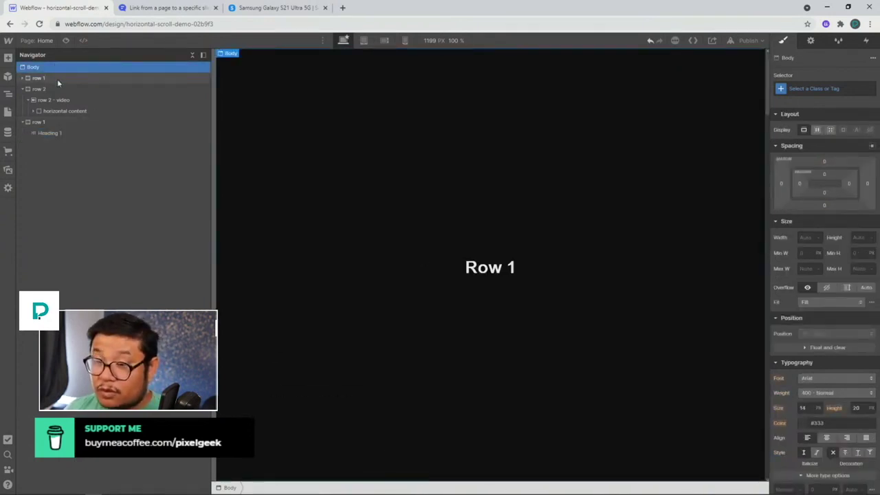
left_click(58, 87)
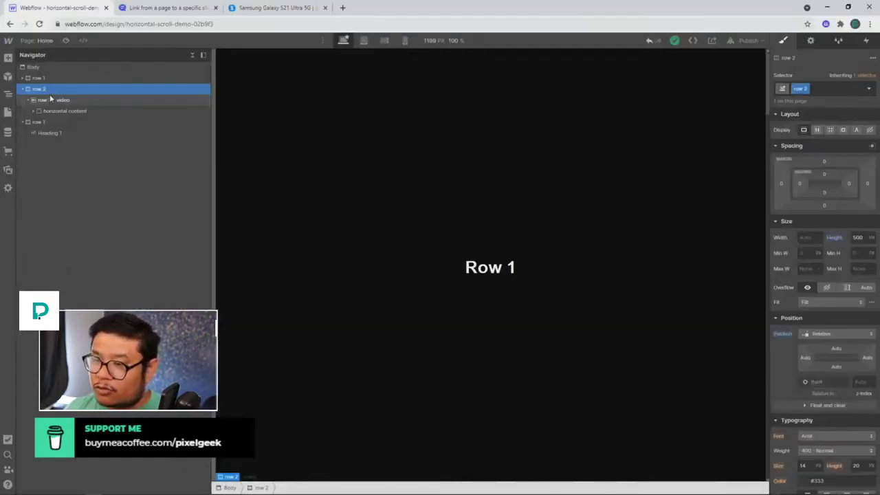
left_click(867, 41)
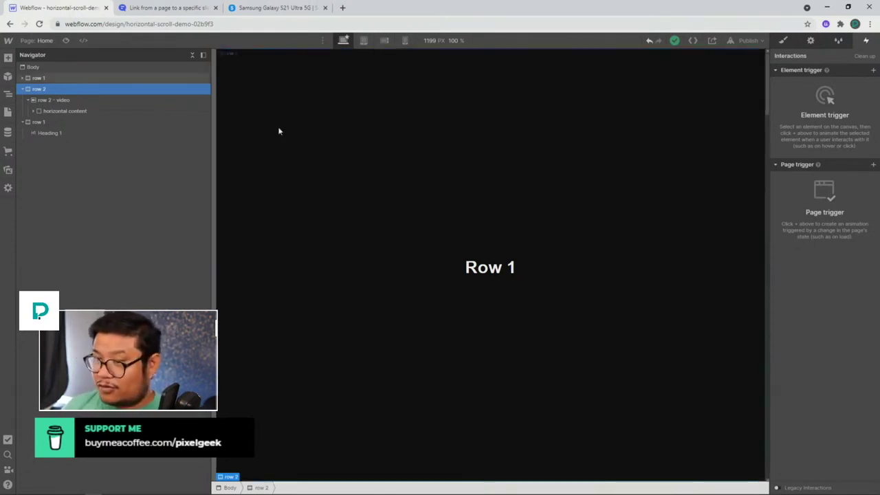
left_click(874, 70)
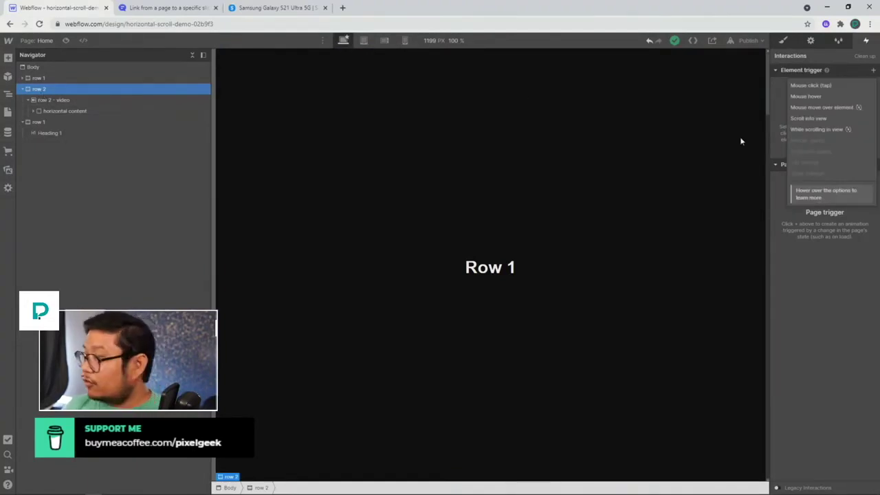
left_click(829, 129)
Set the trigger's on-scroll action to Play scroll animation and create a scroll animation named "horizontal scroll".
scroll(617, 244, "down", 5)
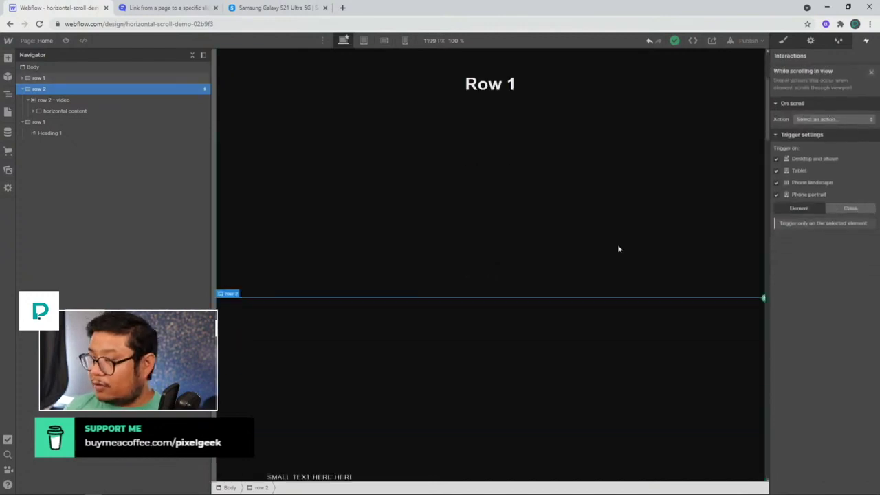
left_click(829, 119)
left_click(820, 142)
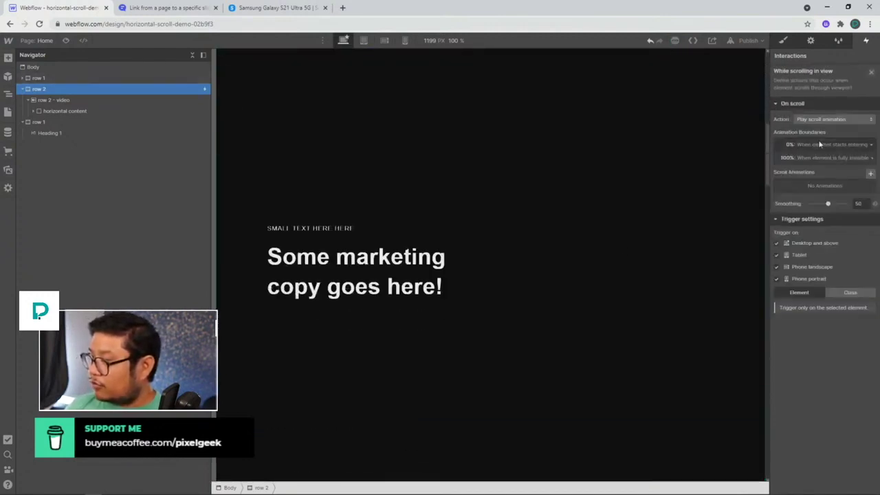
left_click(870, 175)
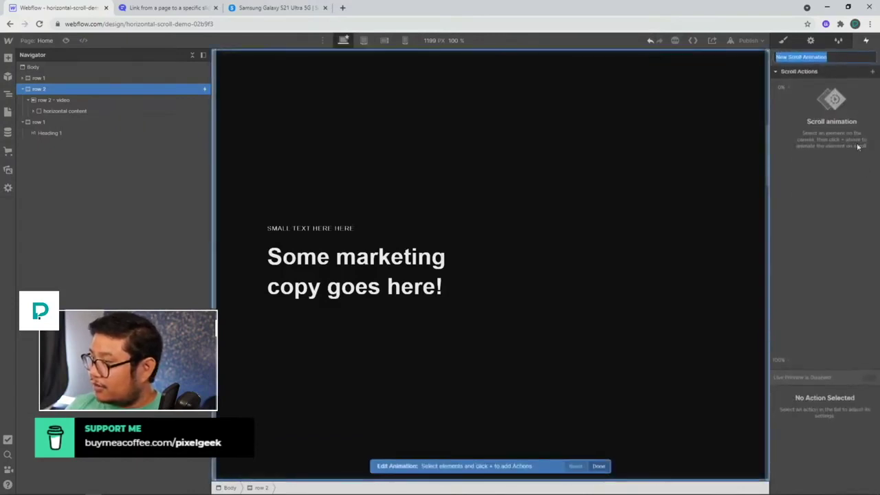
type("hori")
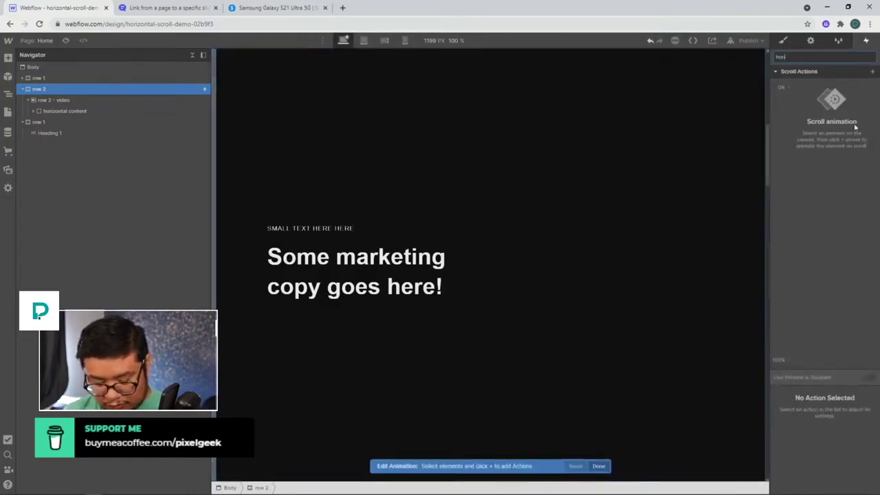
type("zontal scroll")
key("Return")
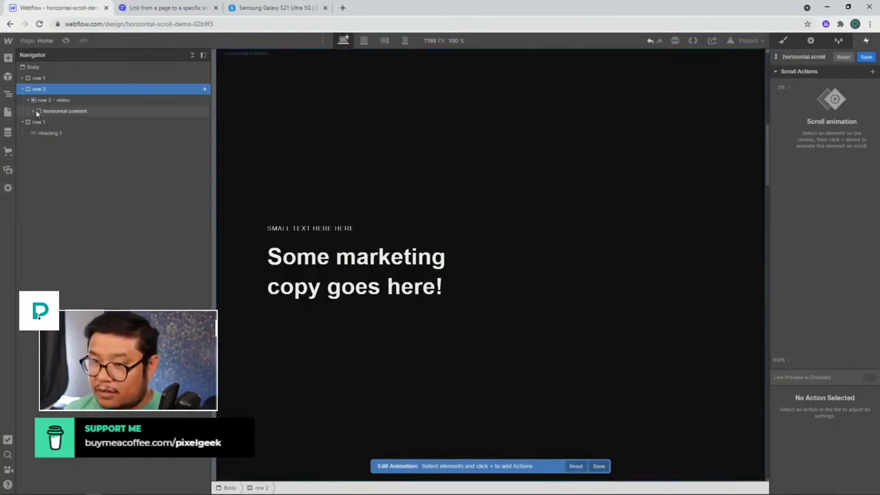
Add a Move scroll action for the horizontal content container at the 0% keyframe.
left_click(53, 112)
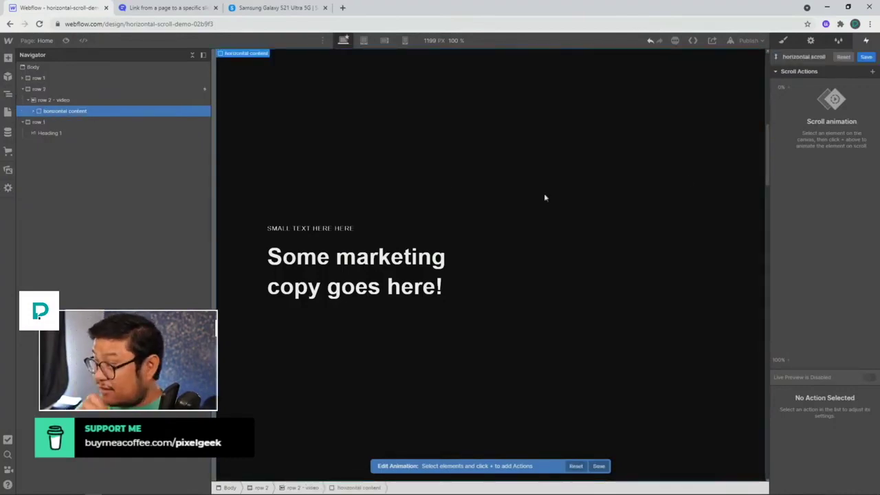
left_click(793, 89)
left_click(806, 114)
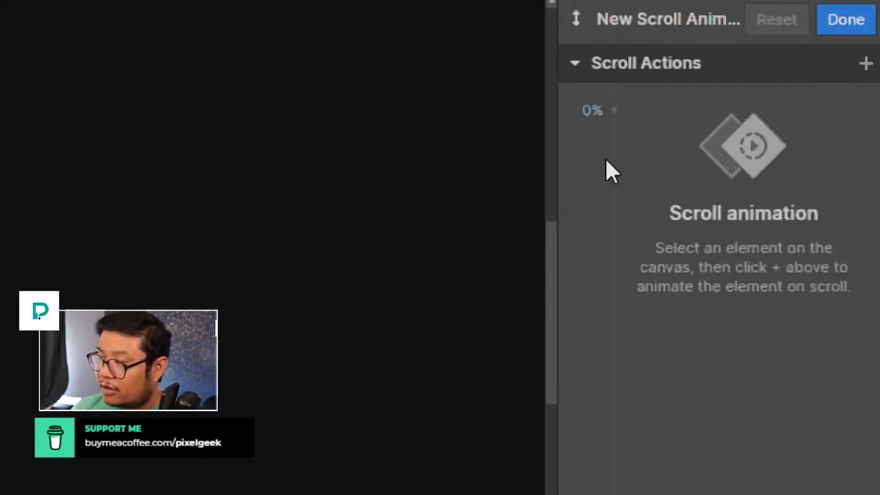
left_click(613, 112)
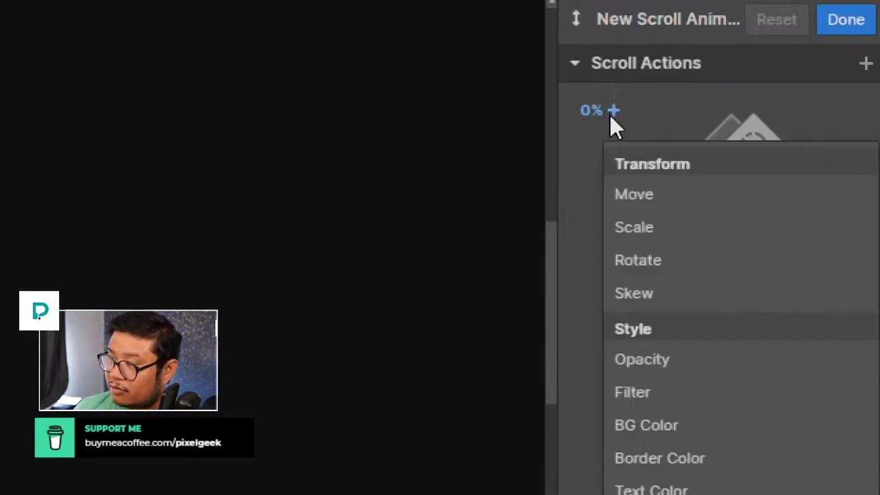
left_click(691, 203)
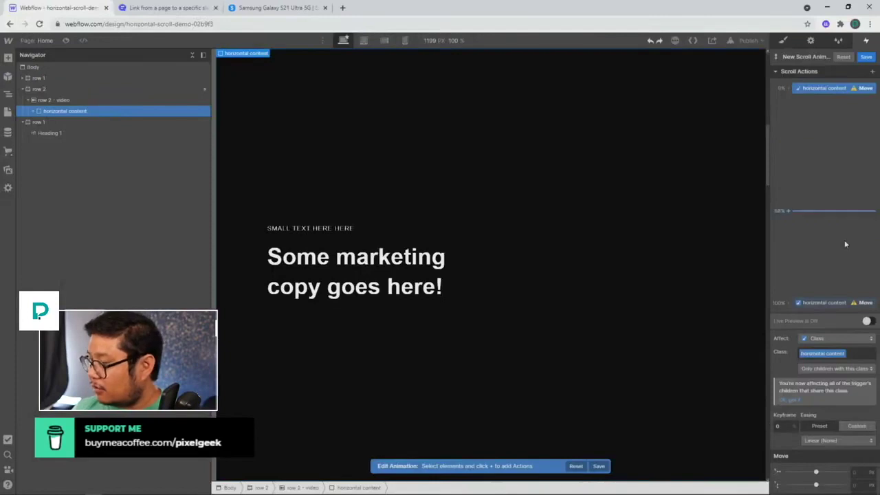
Set the 0% keyframe's X move value to 0 VW.
scroll(834, 429, "down", 1)
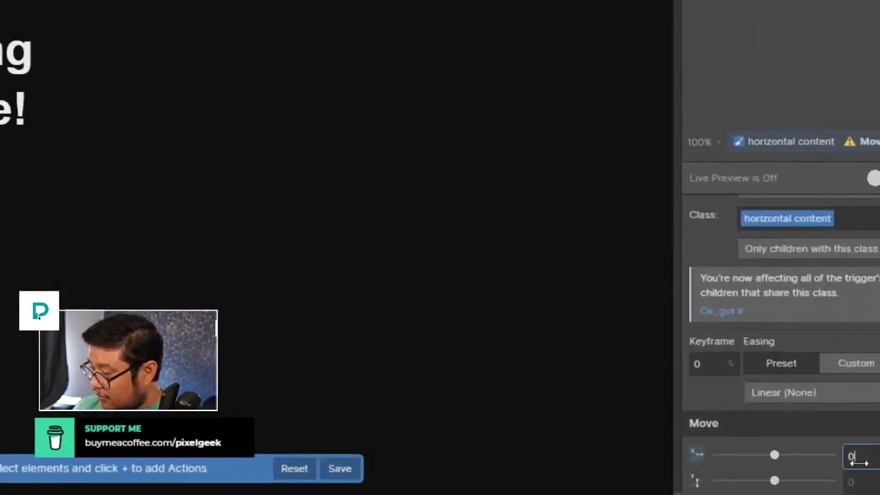
left_click(860, 460)
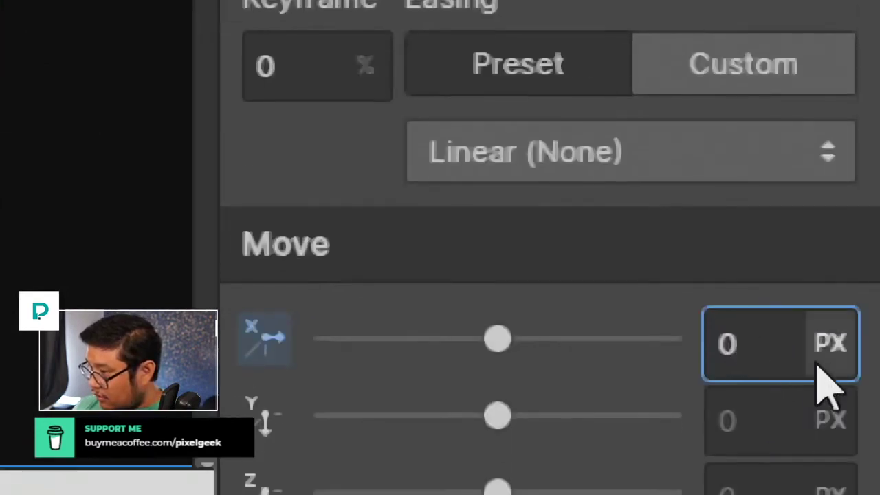
left_click(822, 403)
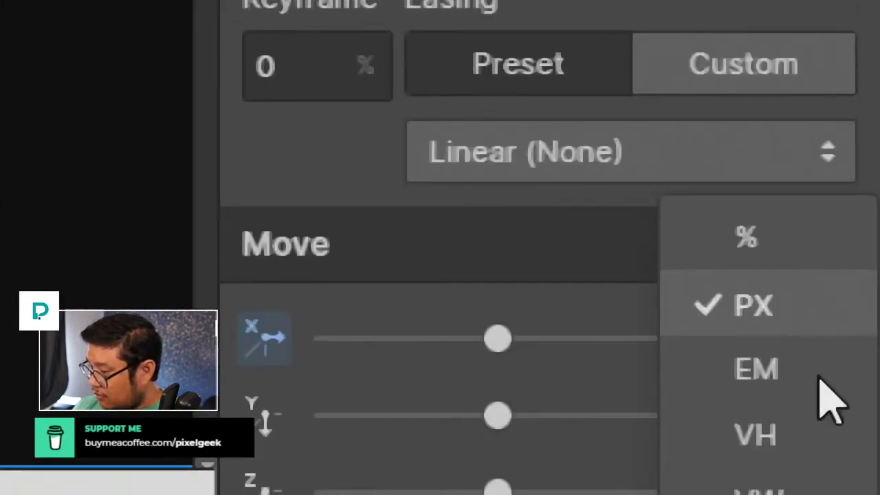
left_click(776, 491)
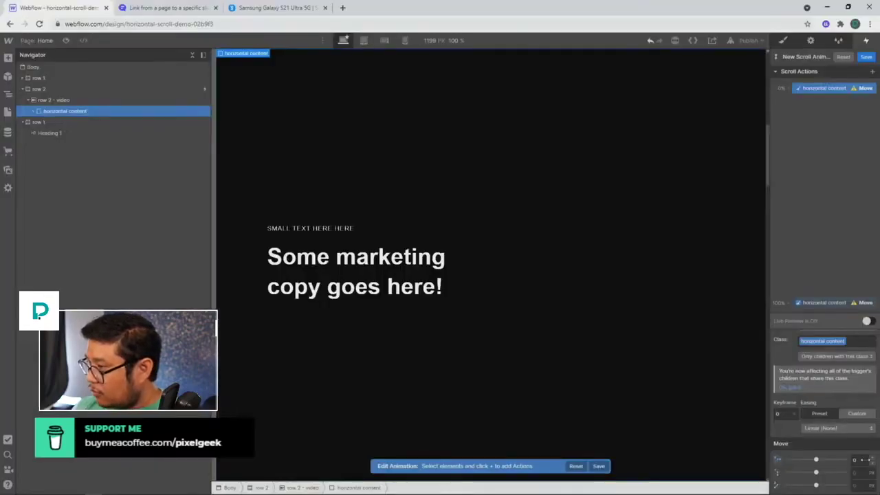
Set the horizontal content's X move to -300 VW at the 100% keyframe and save the scroll animation.
left_click(811, 304)
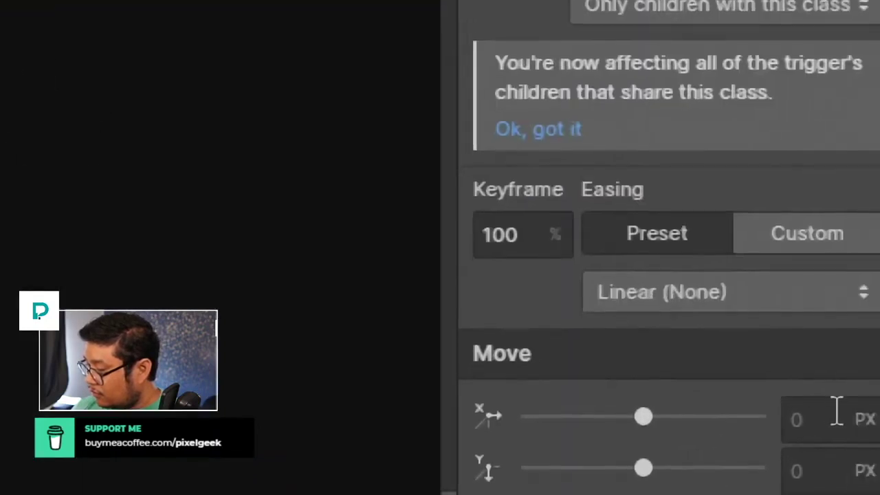
left_click(863, 460)
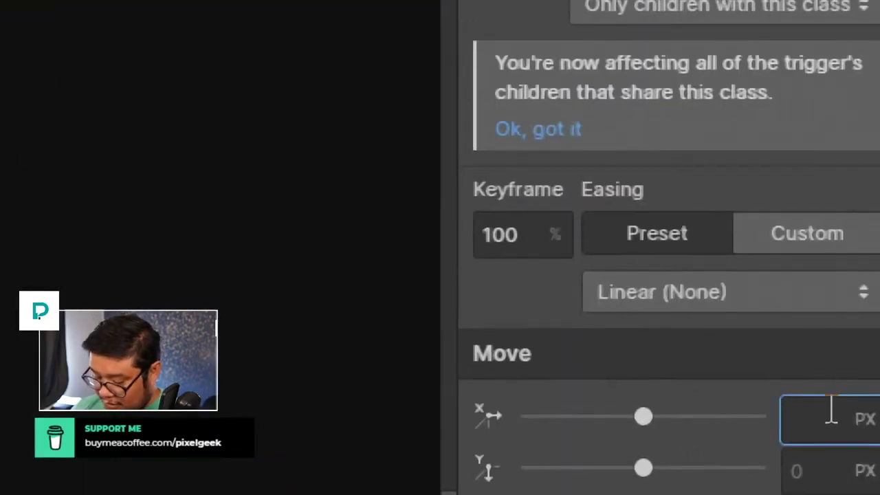
type("+300")
key("Home")
type("-")
key("End")
key("BackSpace")
key("BackSpace")
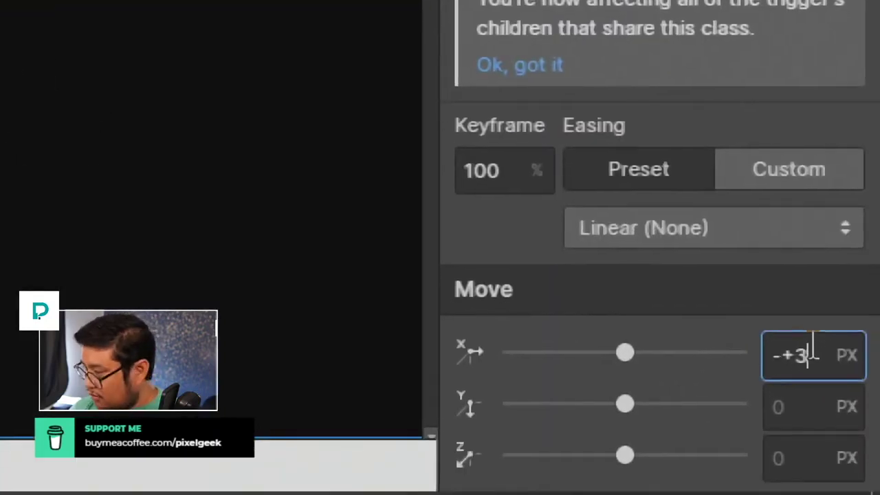
type("00")
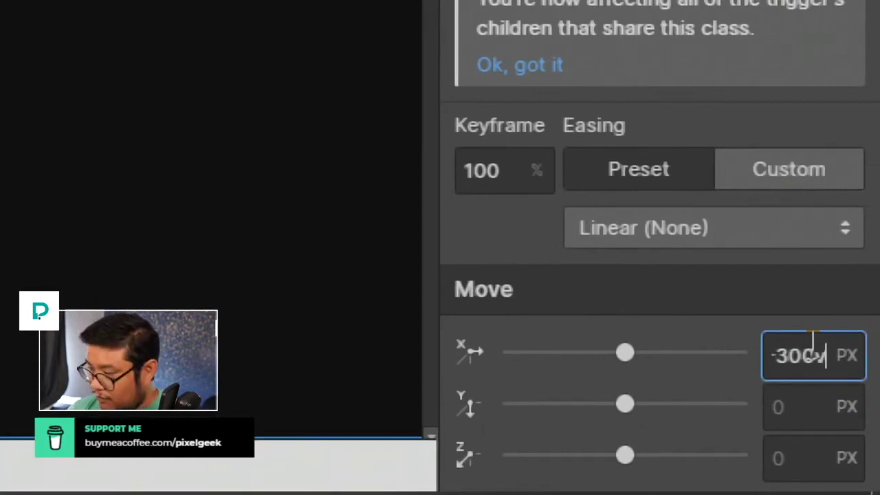
type("vw")
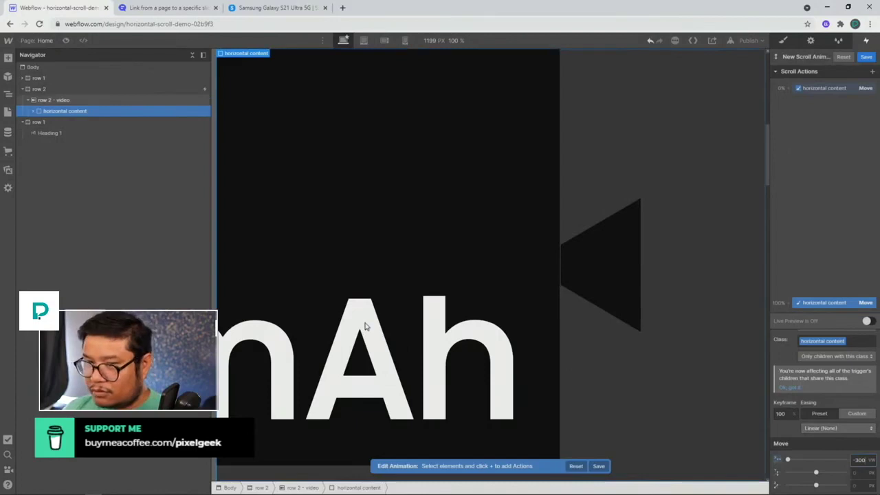
left_click(866, 57)
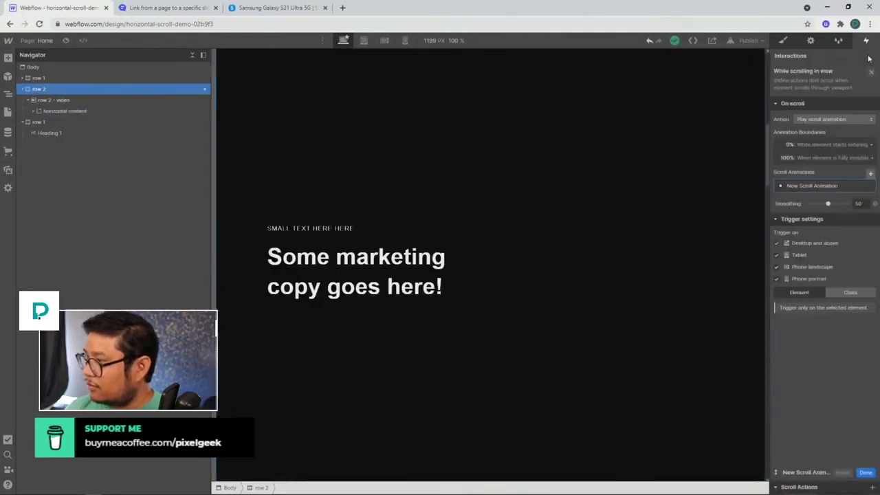
Expand the horizontal content and inspect the style settings of the second horizontal item.
left_click(38, 111)
left_click(39, 121)
left_click(66, 155)
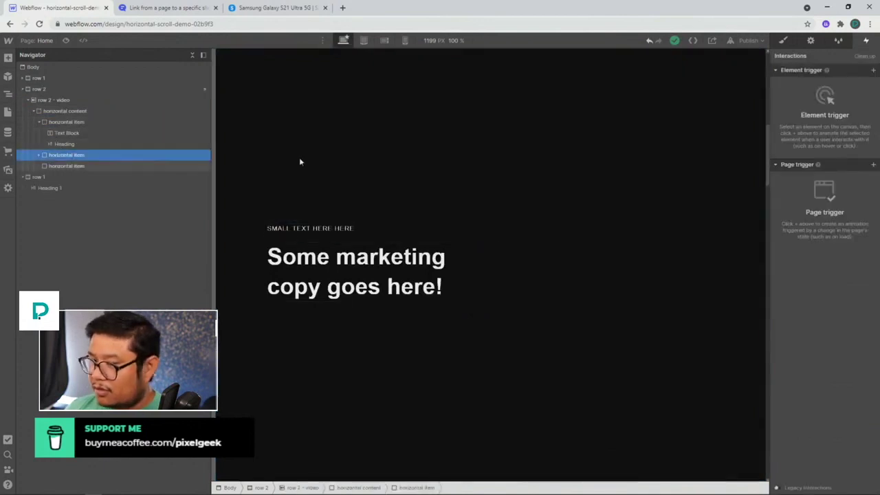
left_click(782, 42)
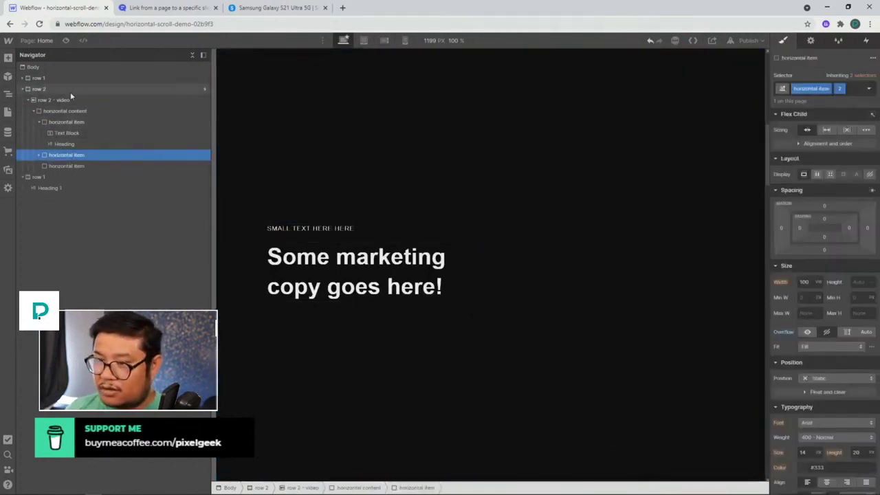
Open row 2's while-scrolling-in-view scroll animation and rename it "horizontal scroll".
left_click(41, 89)
left_click(867, 42)
left_click(808, 84)
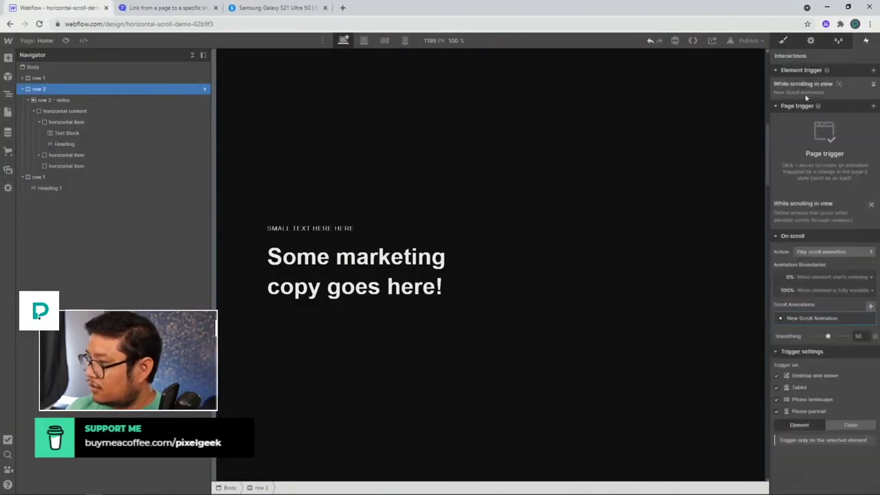
left_click(815, 186)
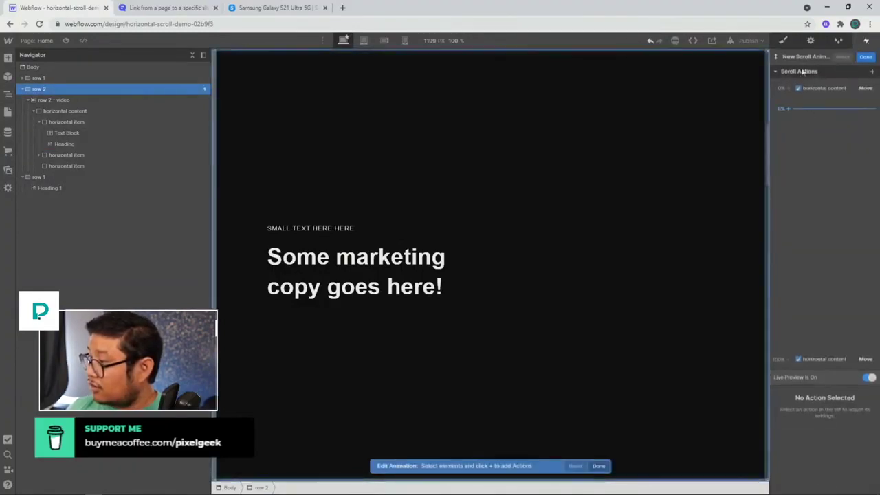
type("horizon")
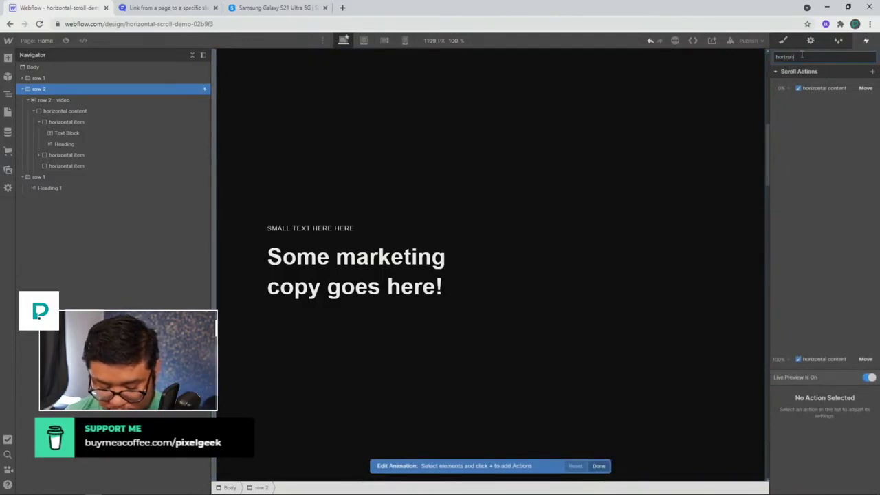
type("tal scroll")
key("Return")
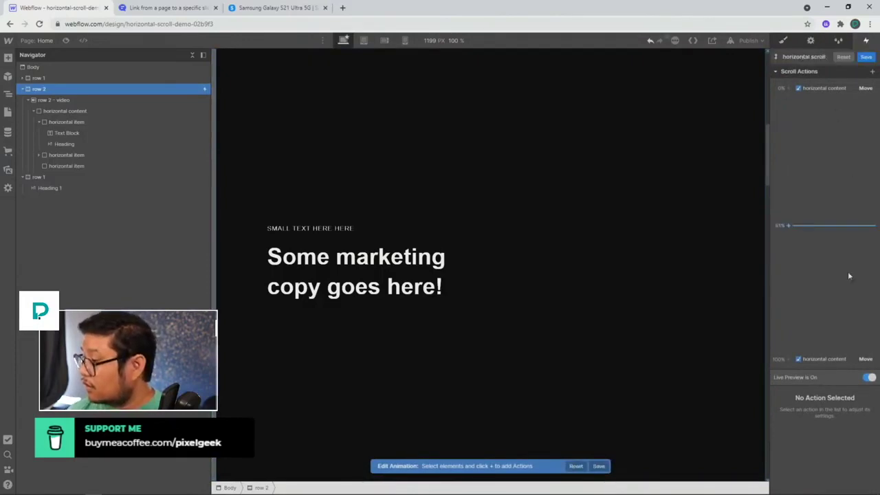
Check the live preview of the content's sideways movement between row 1 and row 2, and save the animation.
scroll(631, 271, "down", 5)
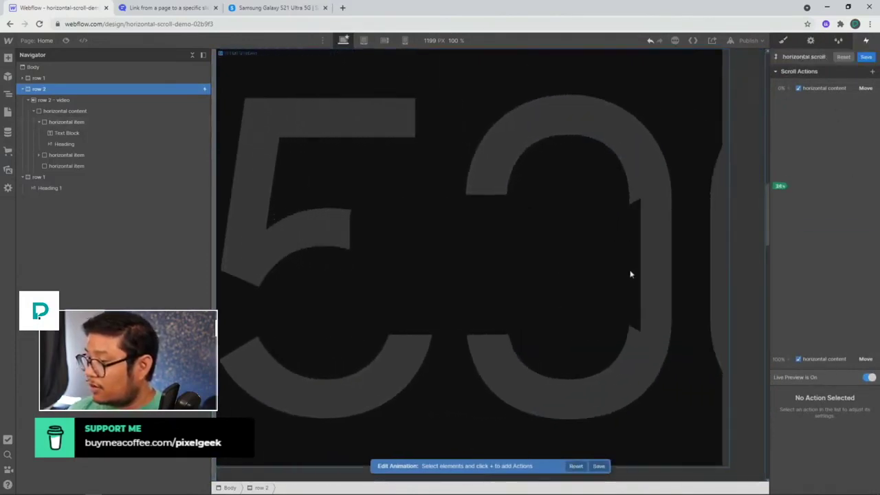
scroll(631, 274, "down", 3)
scroll(631, 282, "up", 5)
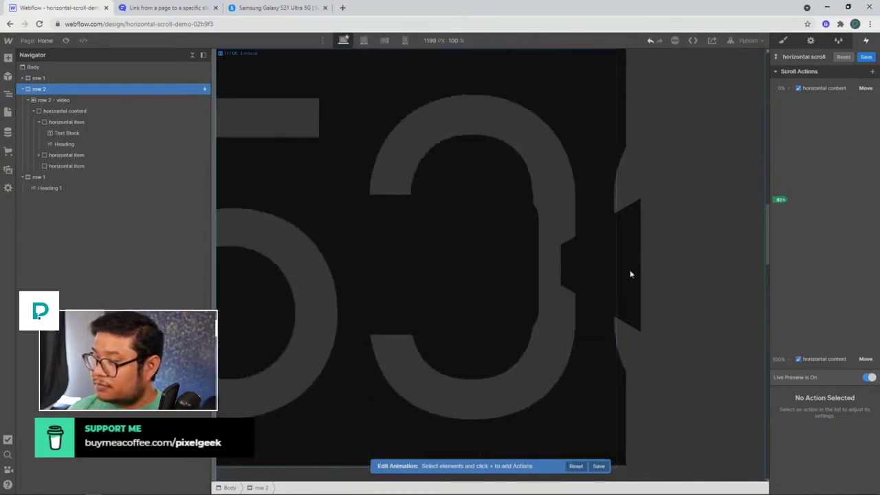
scroll(630, 286, "up", 5)
scroll(631, 285, "down", 3)
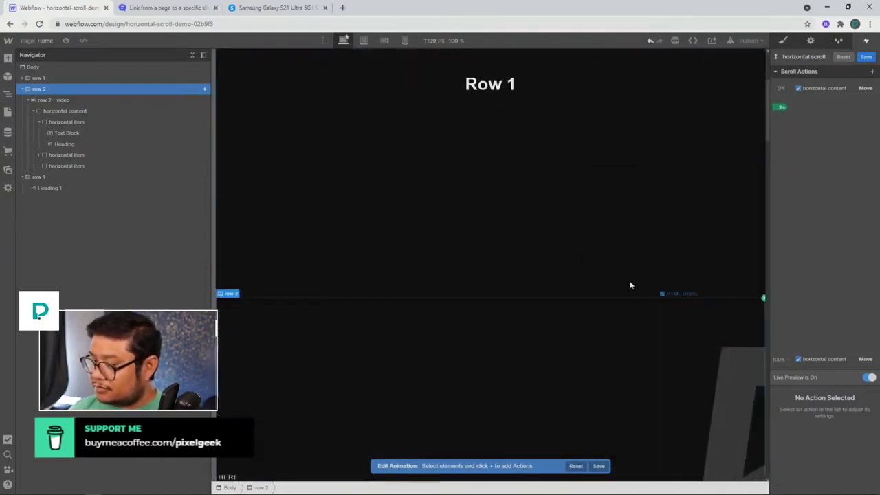
scroll(630, 285, "up", 4)
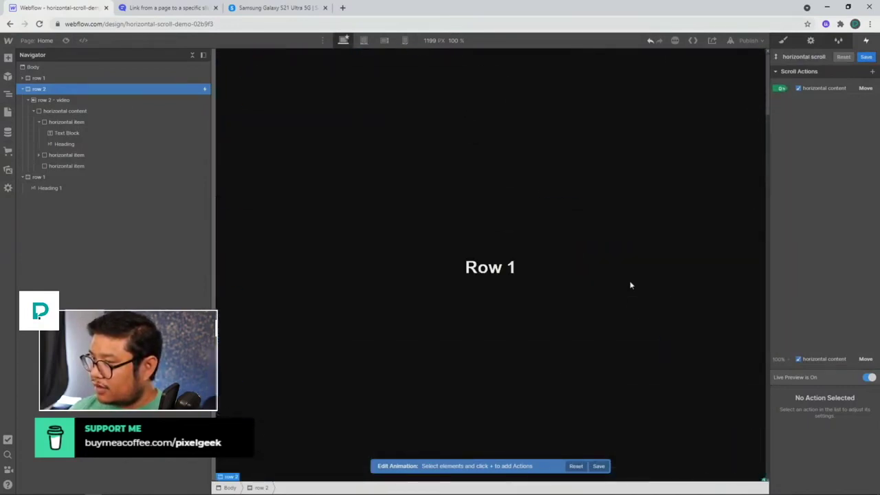
scroll(631, 286, "down", 5)
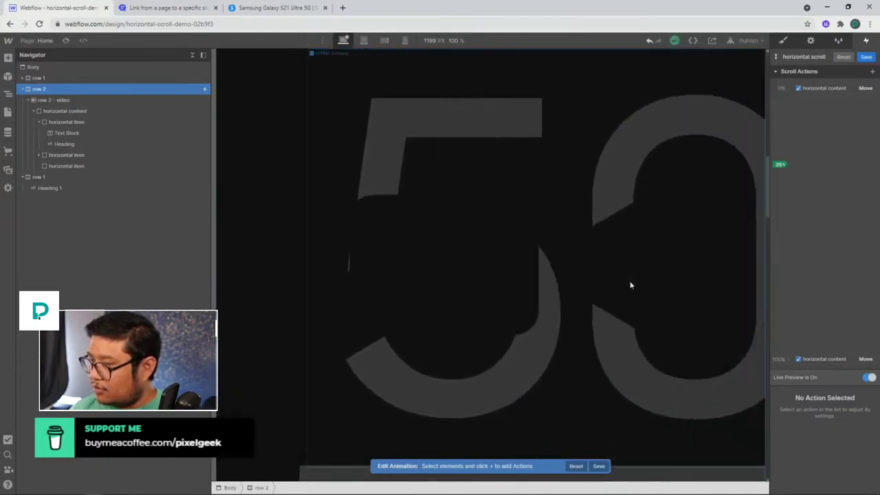
scroll(630, 285, "up", 3)
scroll(631, 285, "up", 3)
scroll(630, 285, "down", 4)
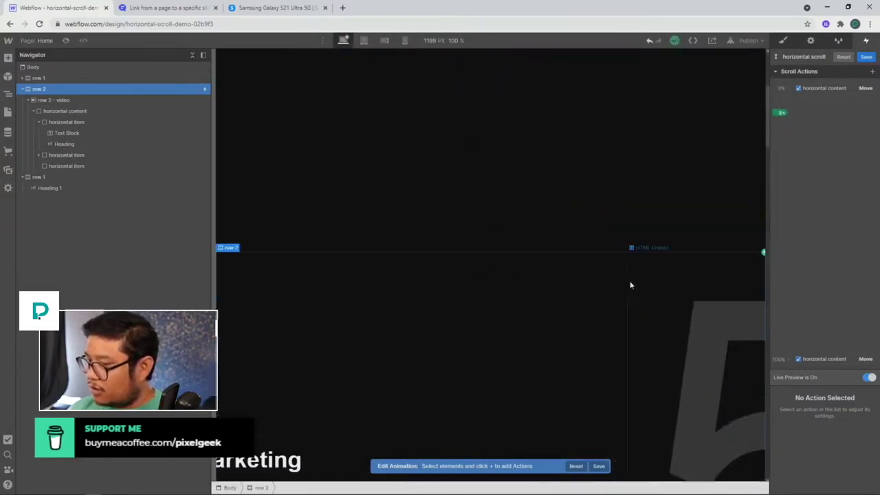
scroll(630, 285, "down", 1)
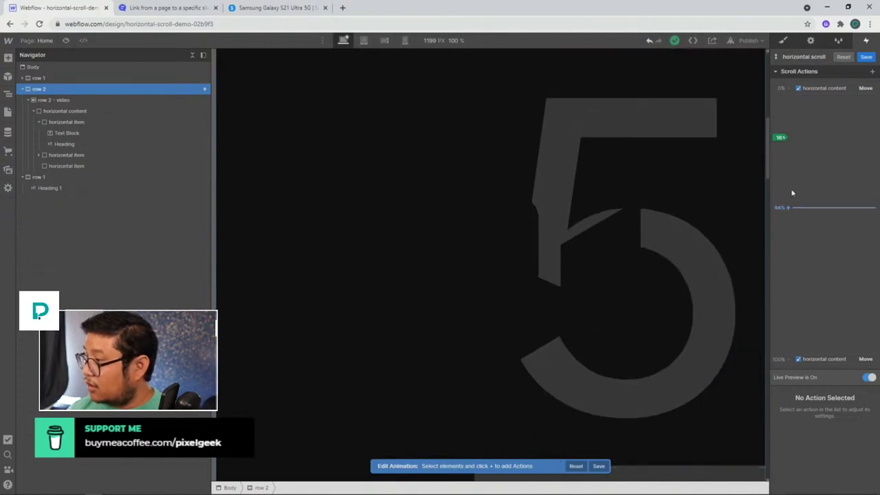
left_click(868, 57)
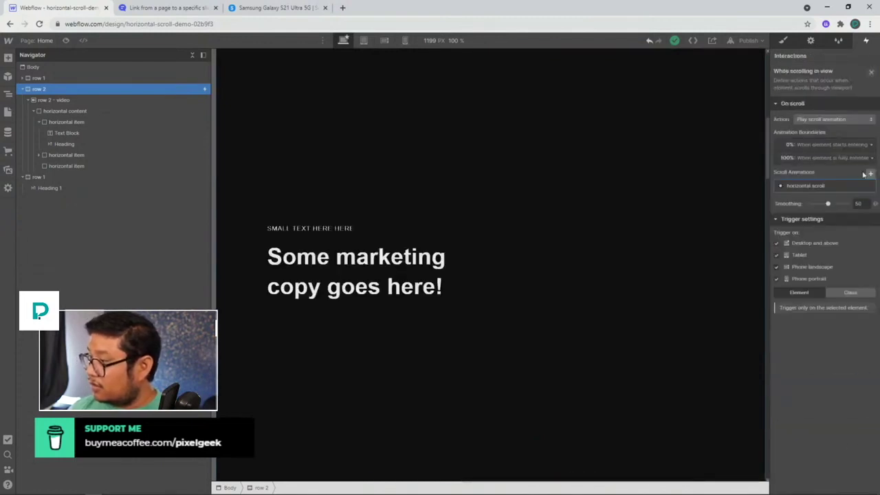
Set row 2's scroll animation to start at 0% when the element is fully visible.
left_click(827, 145)
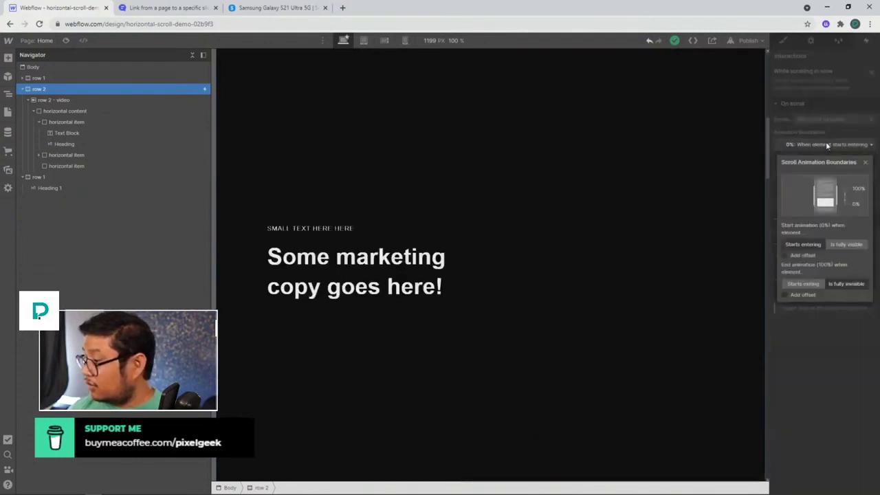
left_click(847, 245)
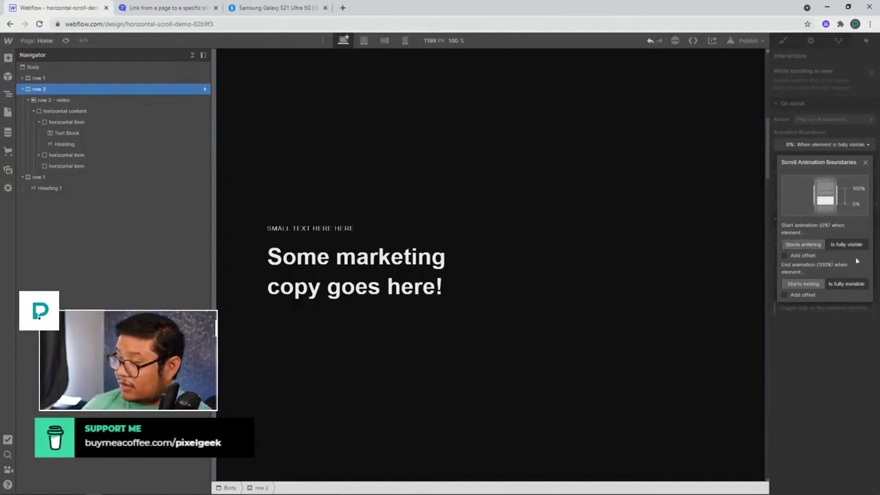
left_click(837, 139)
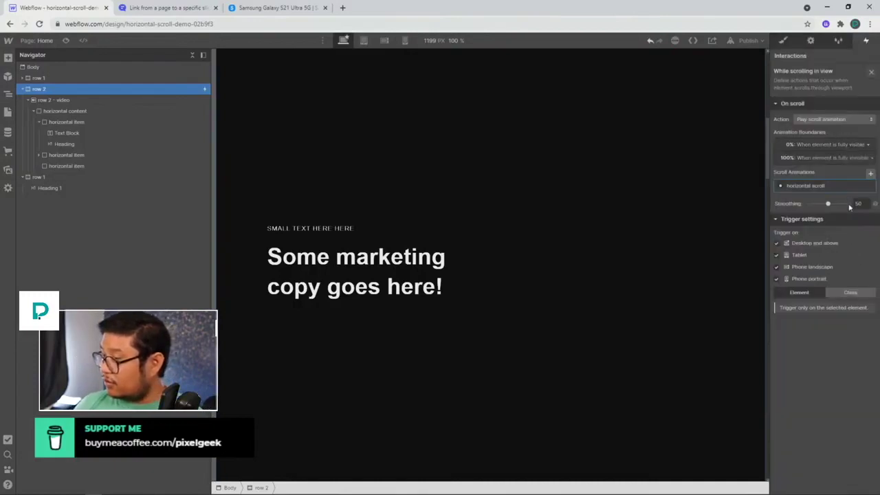
Preview the page from Row 1 to Row 3 and examine how the masked video in row 2 moves horizontally.
left_click(816, 188)
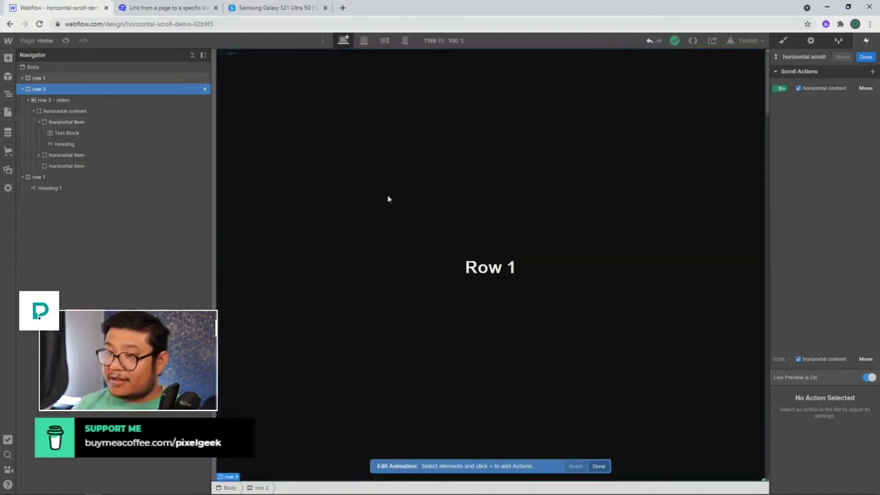
left_click(65, 41)
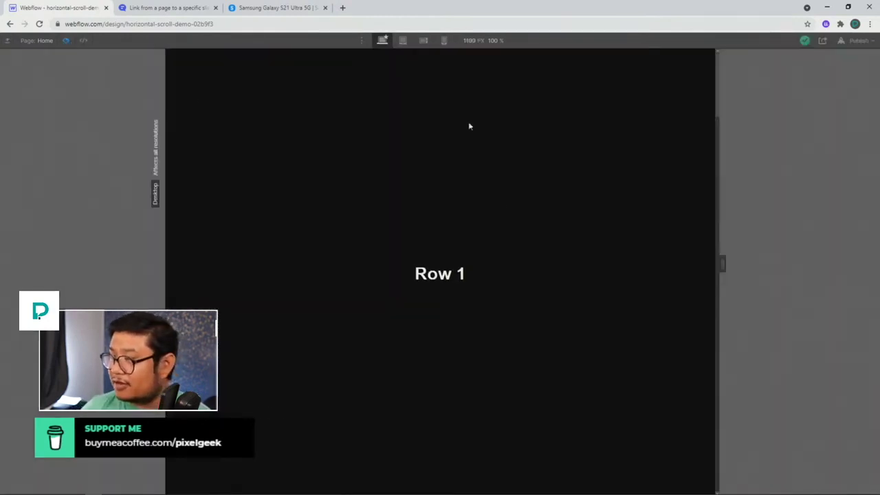
left_click_drag(719, 77, 733, 478)
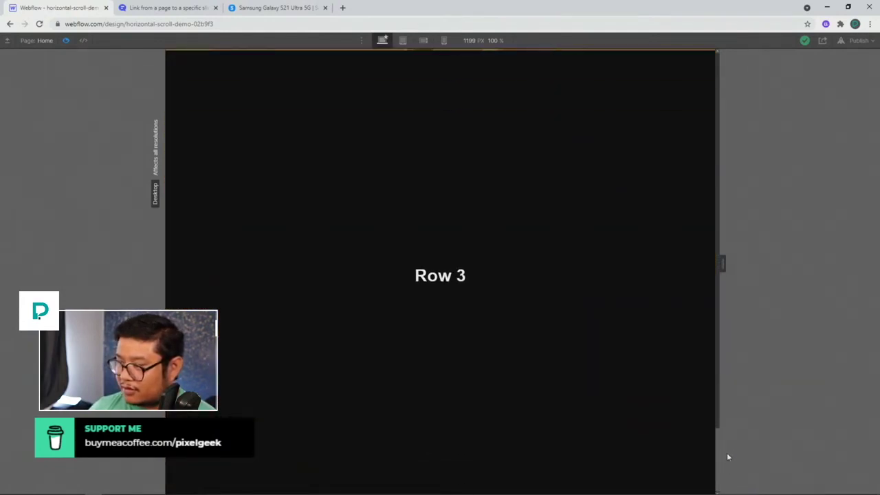
scroll(679, 223, "up", 10)
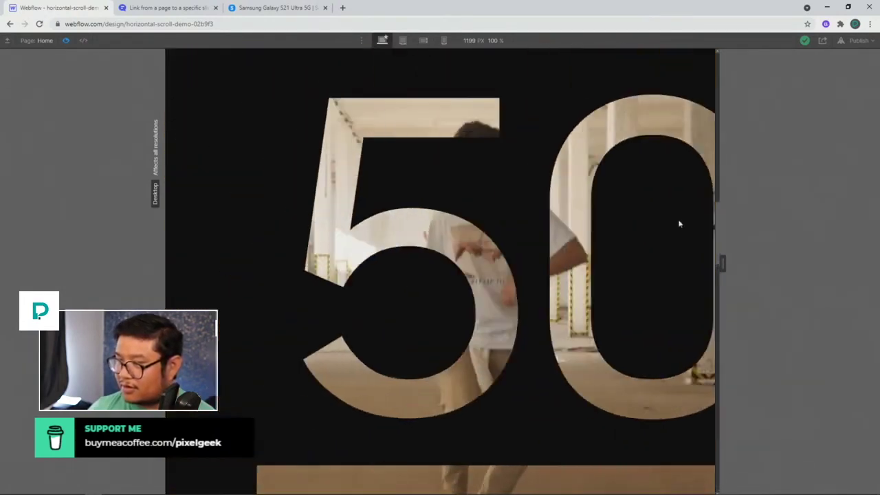
scroll(680, 223, "up", 5)
scroll(684, 102, "down", 5)
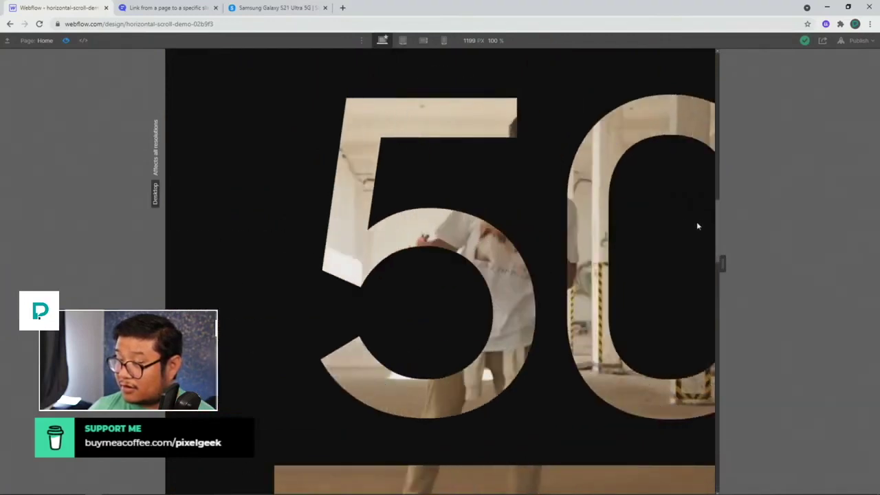
scroll(697, 226, "down", 3)
scroll(705, 211, "up", 3)
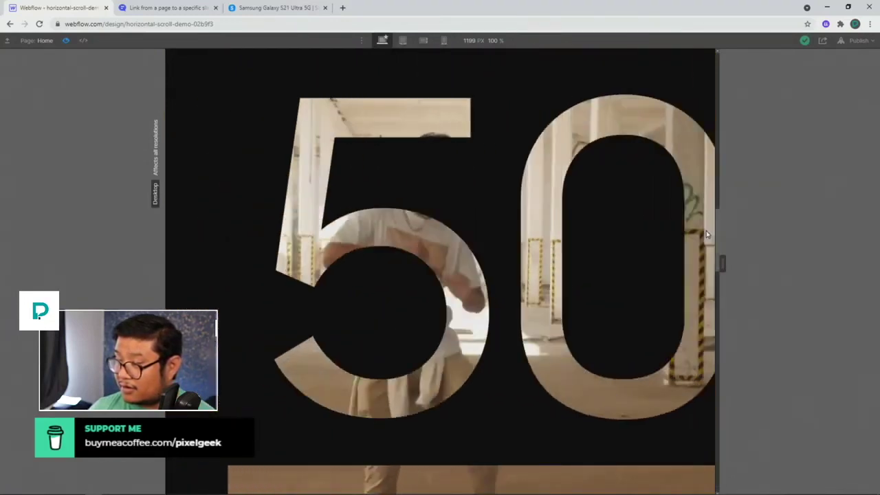
scroll(706, 234, "down", 4)
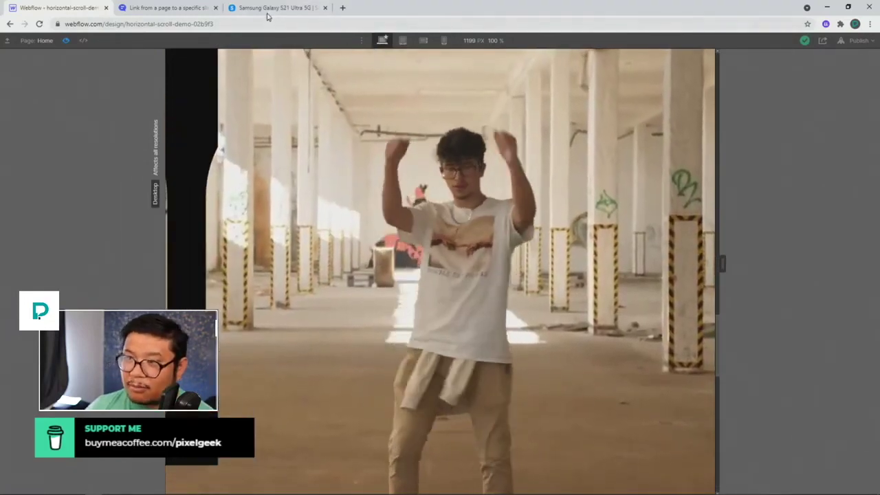
Switch to the Samsung Galaxy S21 Ultra page and examine how its pro-grade video section moves sideways and leads into the 8K video.
left_click(267, 10)
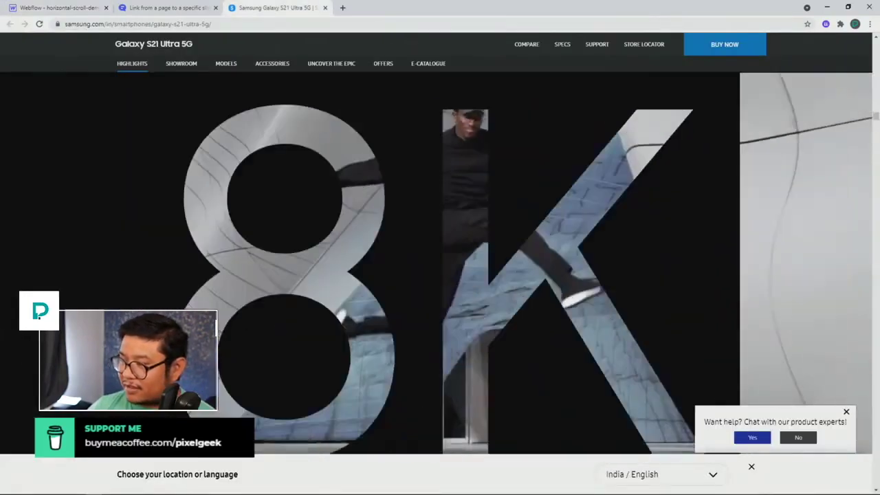
scroll(361, 296, "up", 8)
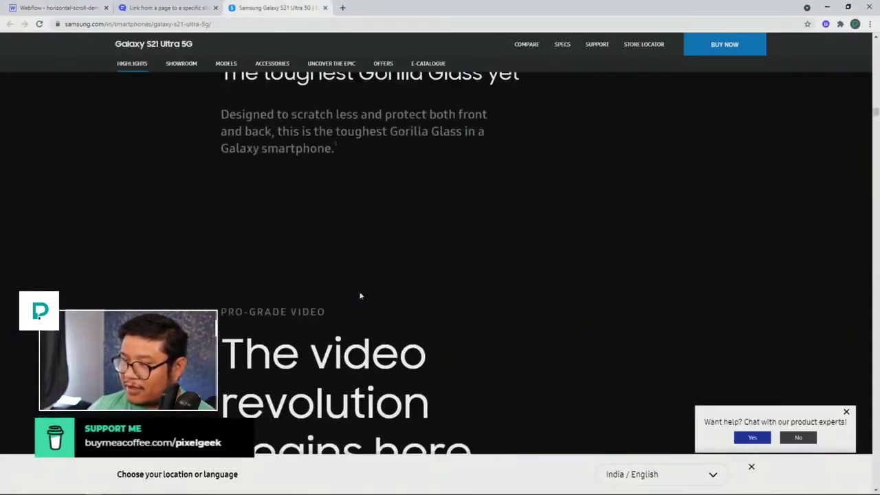
scroll(361, 296, "up", 3)
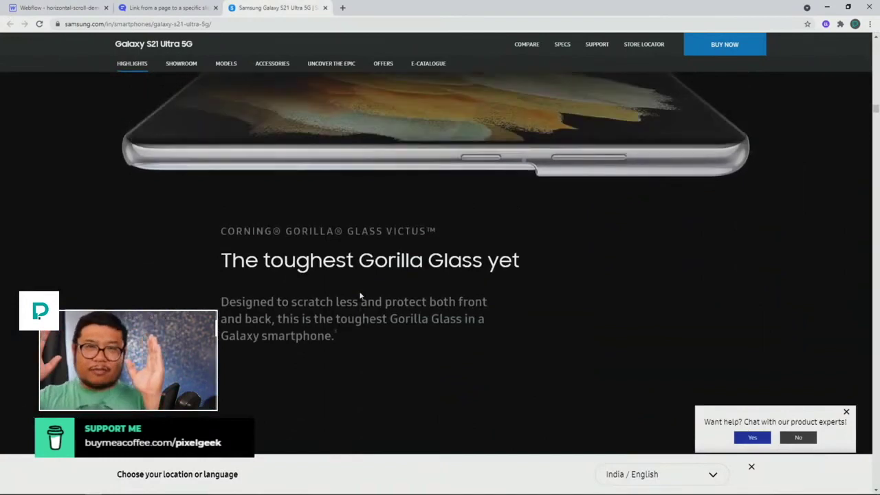
scroll(360, 296, "down", 6)
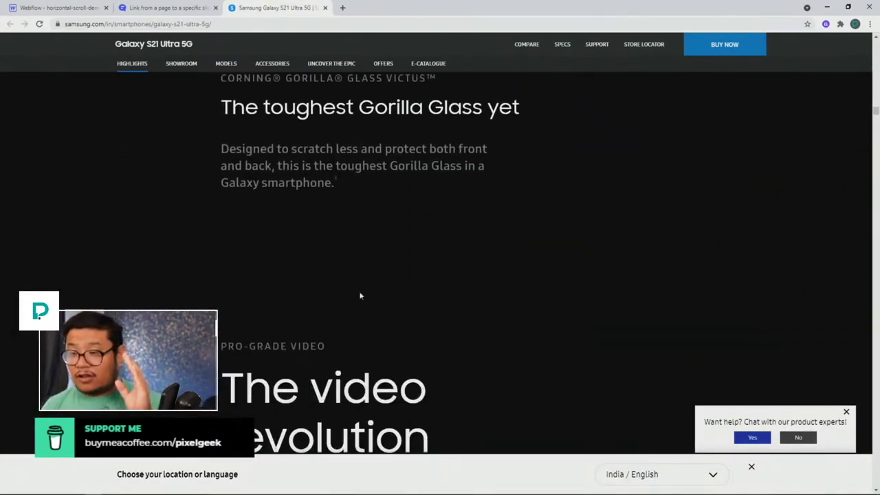
scroll(360, 292, "up", 3)
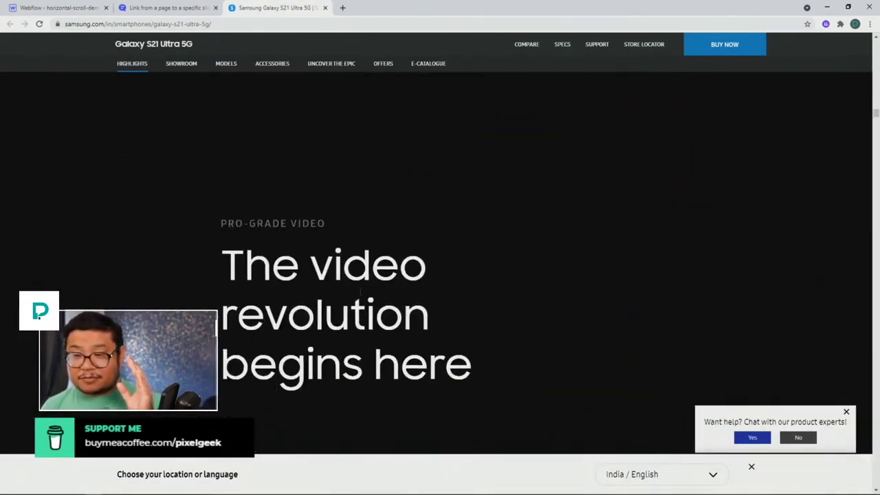
scroll(360, 293, "down", 1)
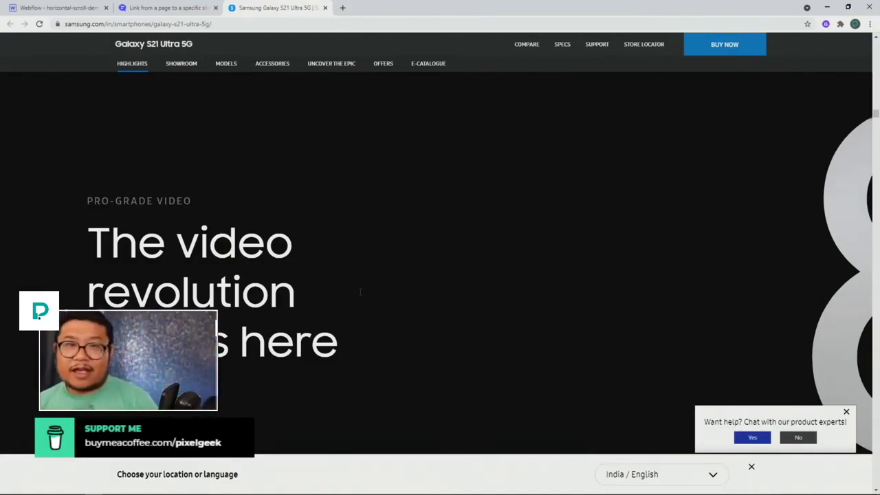
scroll(362, 277, "down", 5)
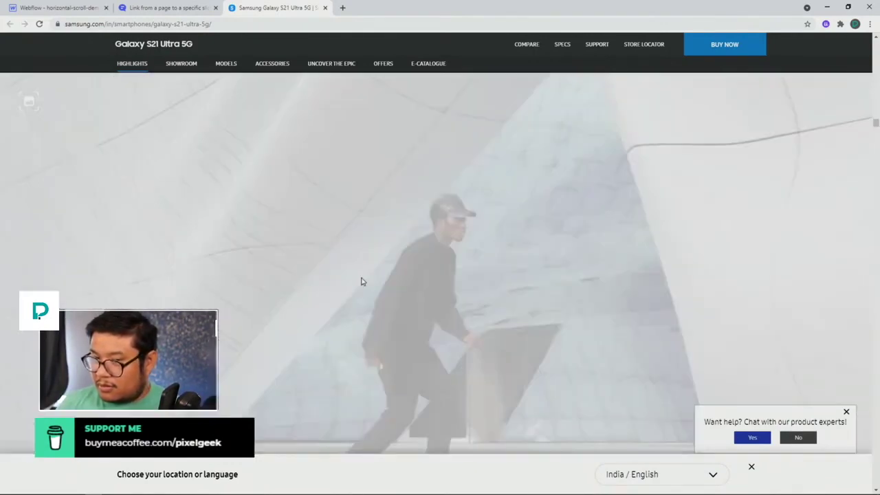
scroll(362, 281, "down", 5)
scroll(363, 282, "up", 5)
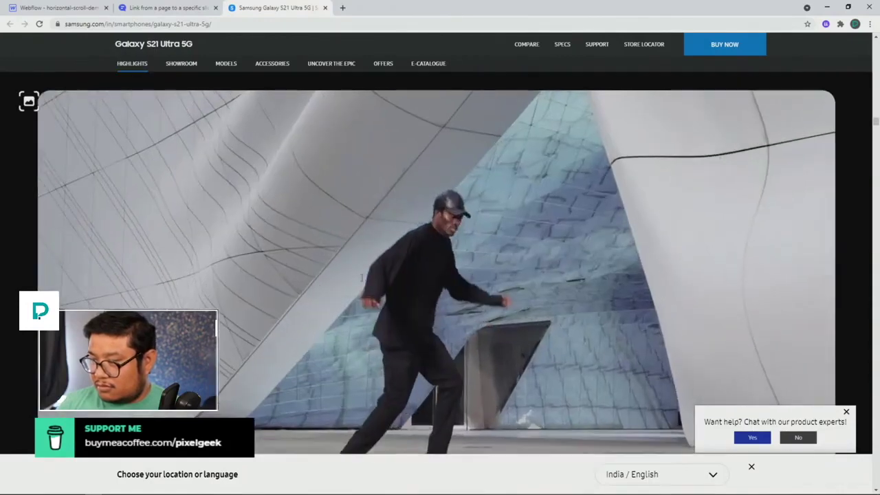
scroll(362, 278, "down", 2)
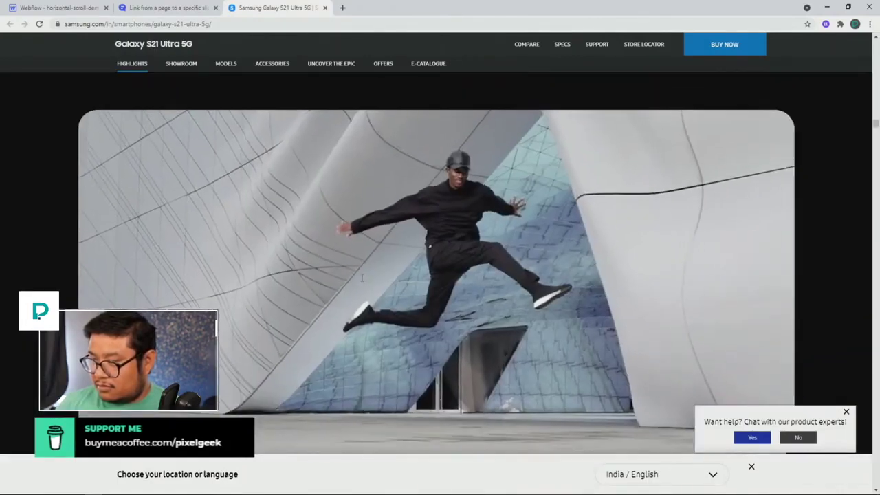
scroll(362, 278, "up", 2)
scroll(362, 278, "down", 5)
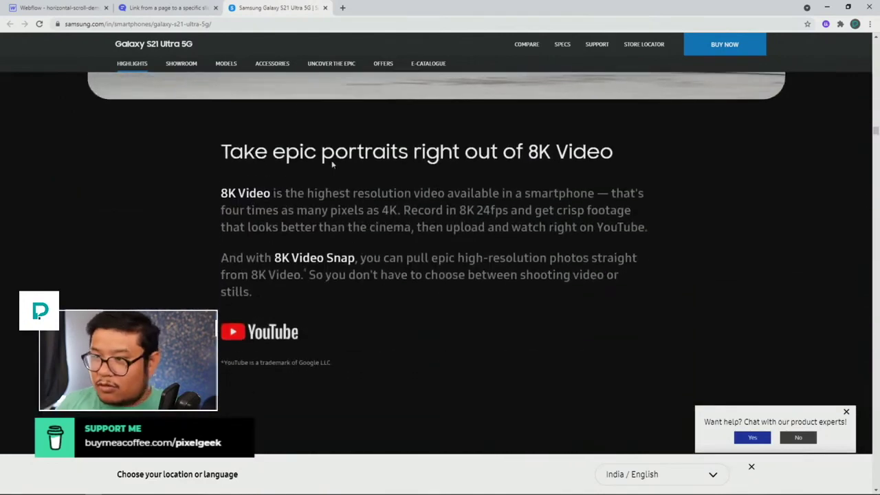
Return to the Webflow preview and compare row 2's horizontal movement with the Samsung reference.
left_click(59, 7)
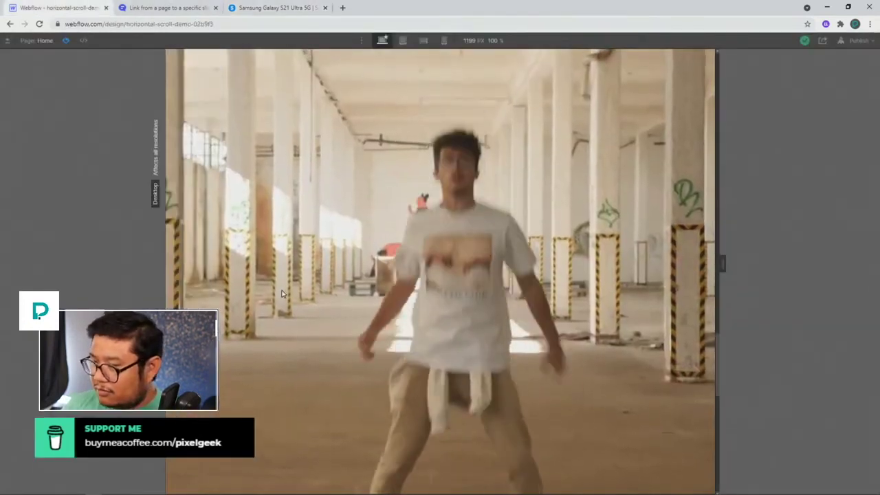
scroll(282, 294, "down", 4)
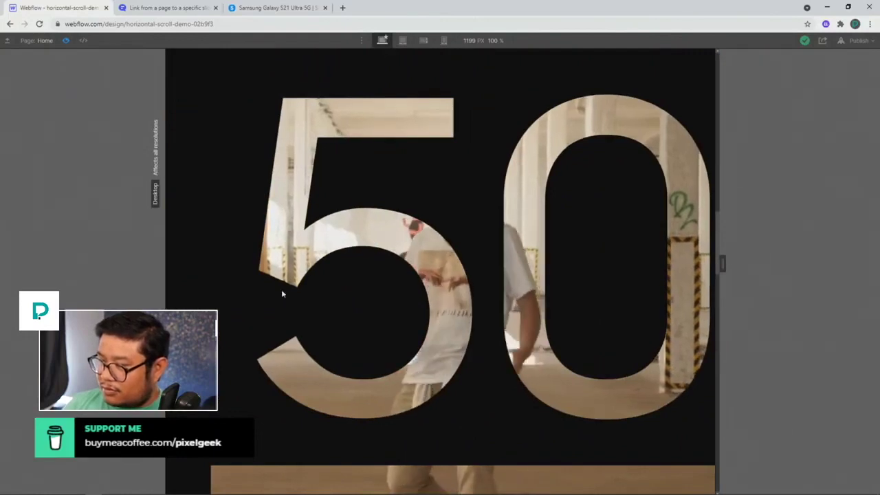
scroll(281, 293, "up", 5)
scroll(282, 312, "down", 4)
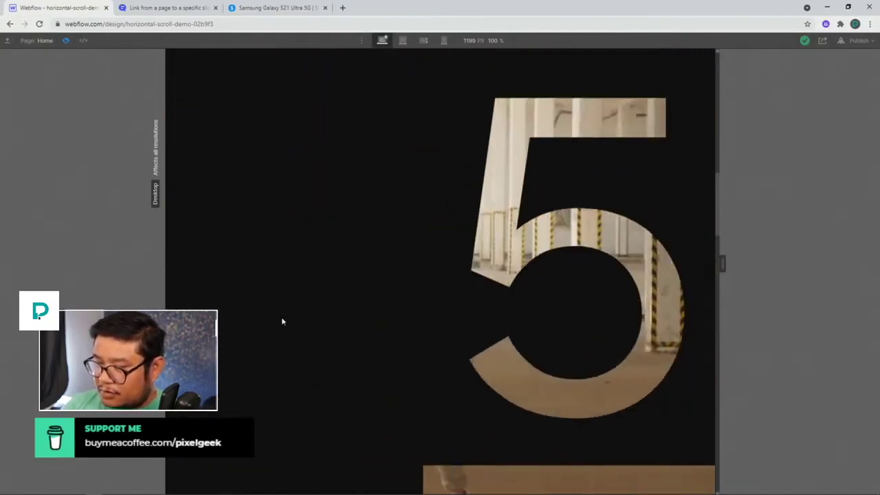